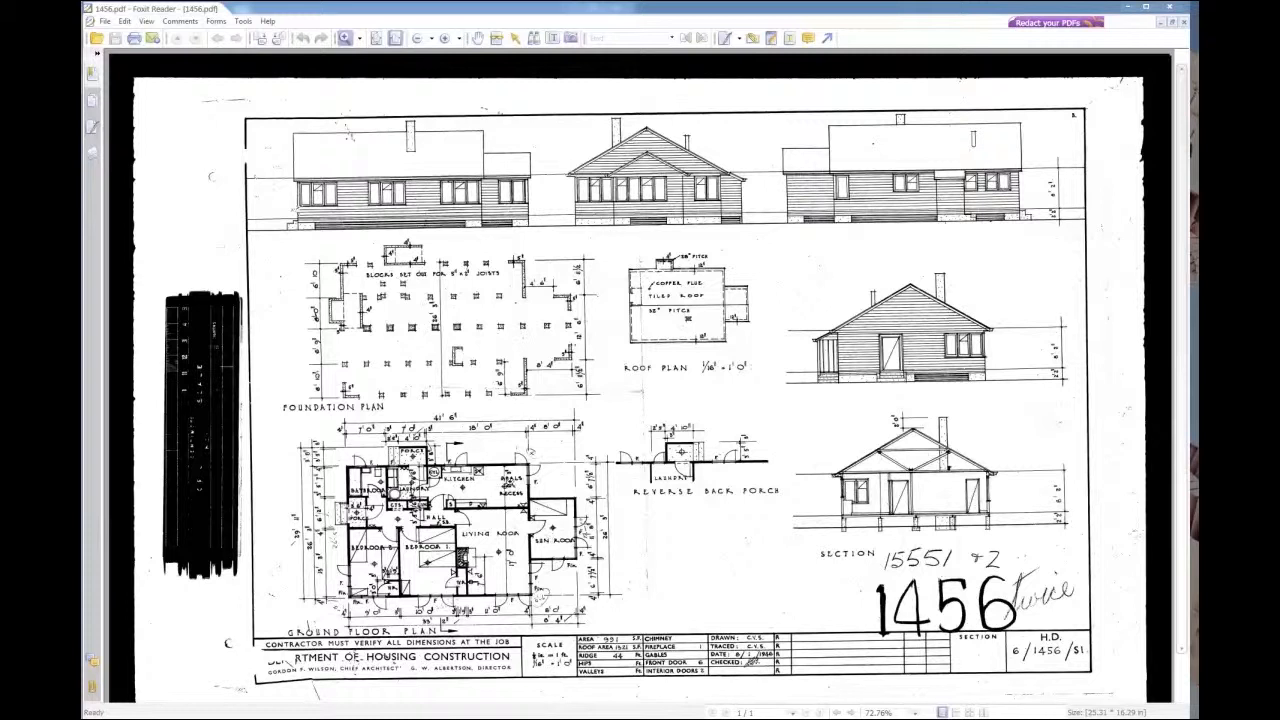
Examine the scanned plan's ground floor near the meals recess and the eaves and wall in the section drawing.
{"action": "left_click_drag", "start_coordinate": [506, 454], "coordinate": [551, 482]}
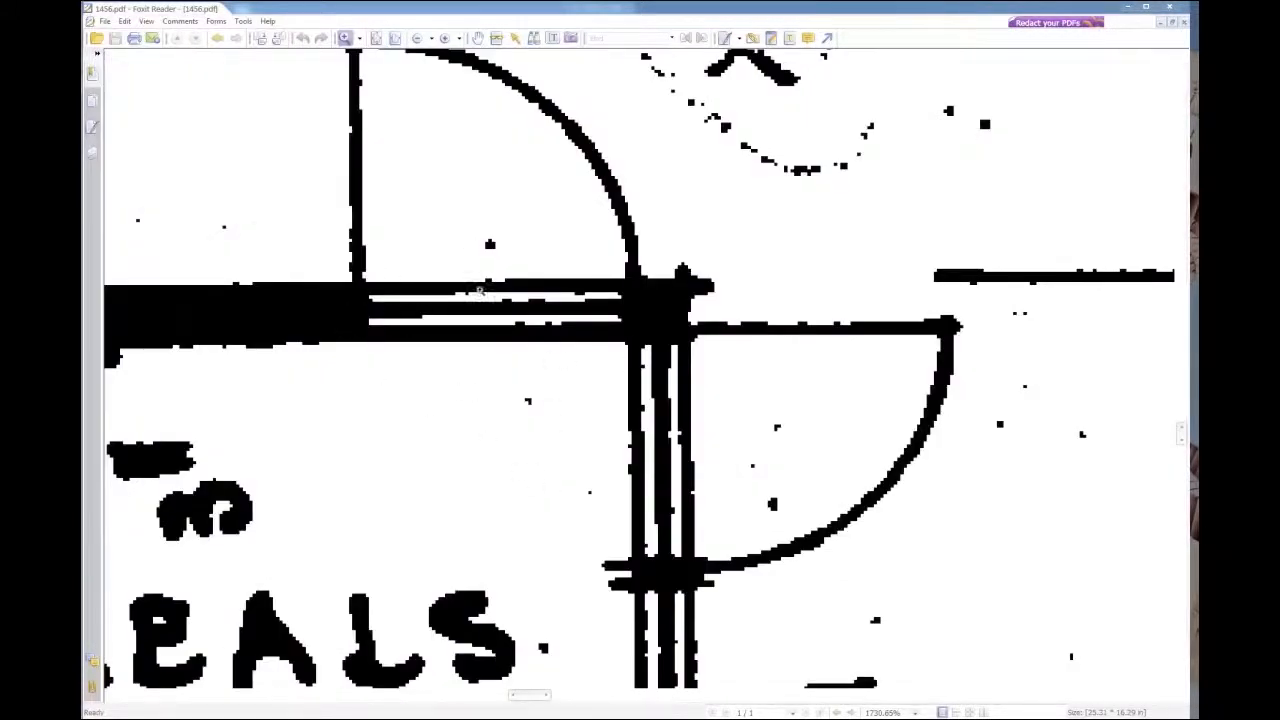
{"action": "left_click", "coordinate": [377, 38]}
{"action": "left_click_drag", "start_coordinate": [792, 420], "coordinate": [865, 522]}
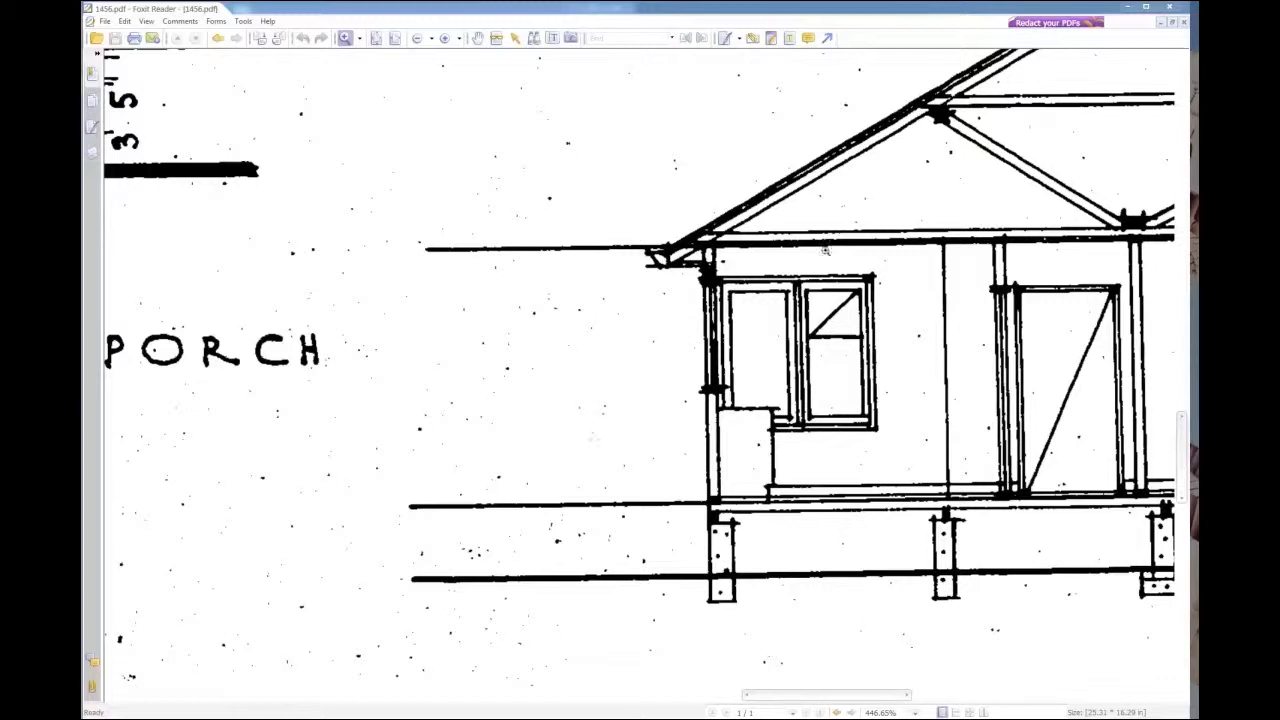
{"action": "left_click", "coordinate": [376, 37]}
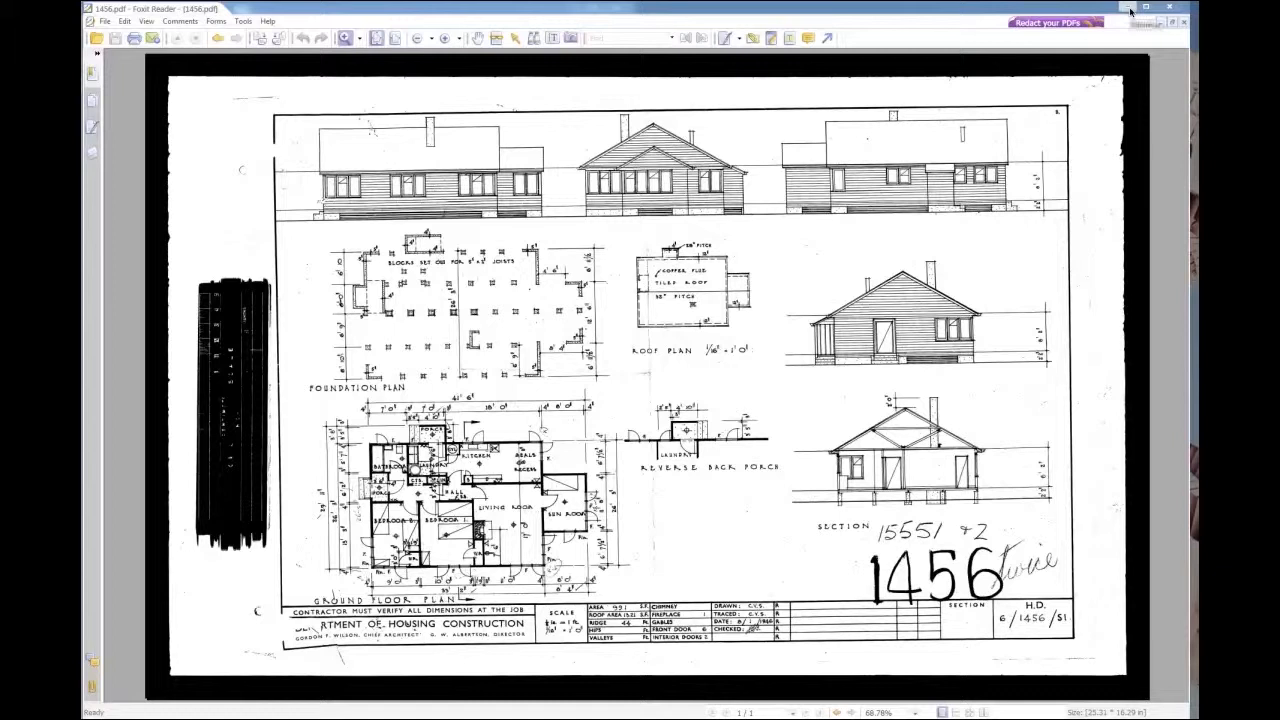
Switch from the scanned PDF plan to the 002-vectorworks drawing in Vectorworks.
{"action": "left_click", "coordinate": [1127, 10]}
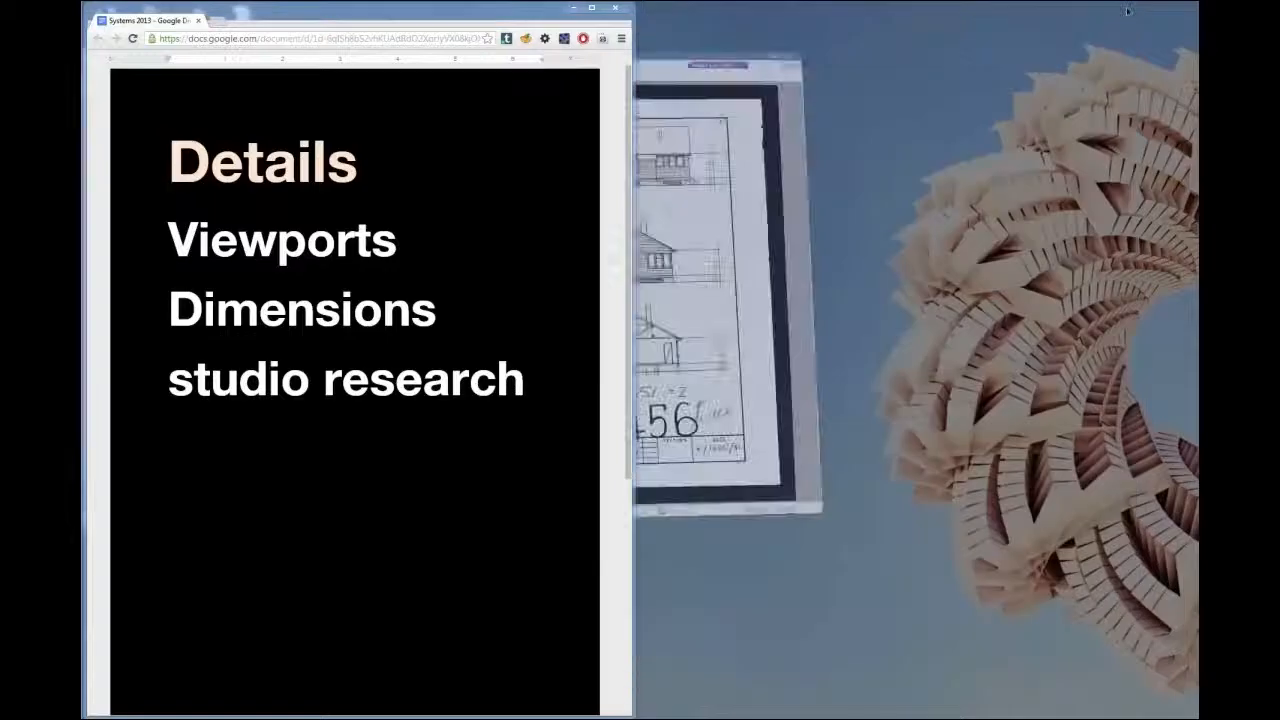
{"action": "key", "text": "alt+Tab"}
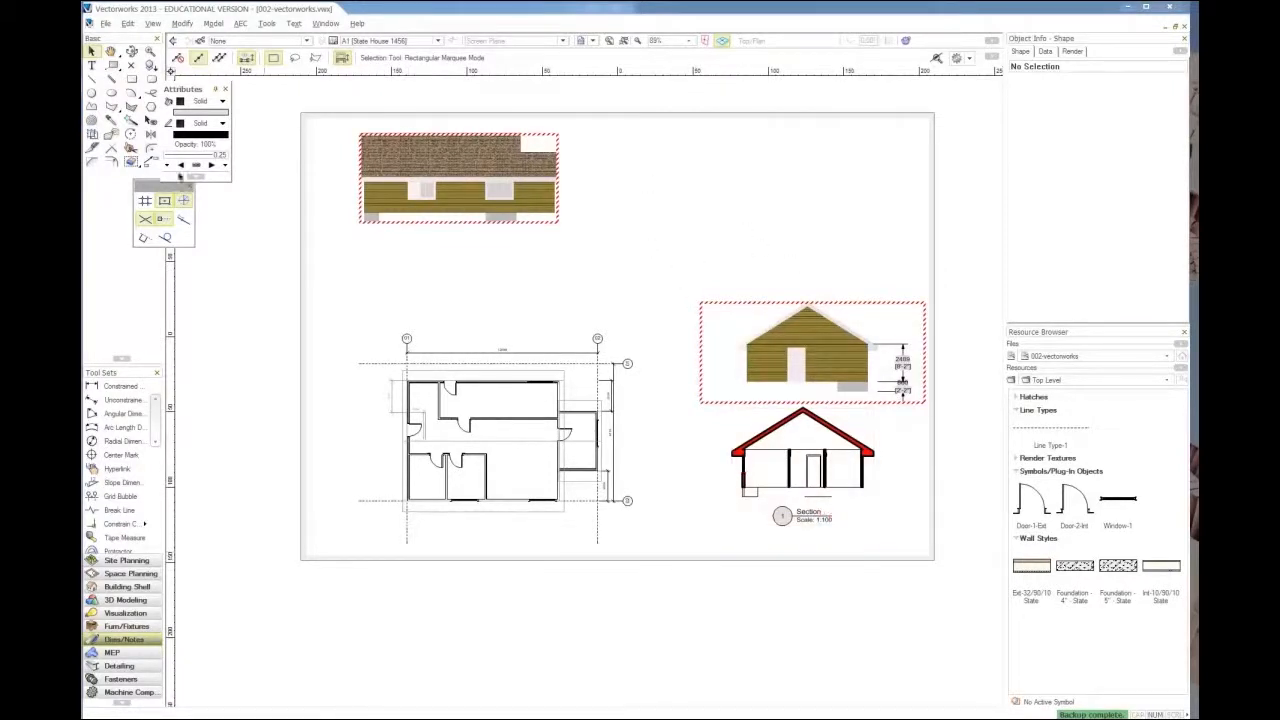
{"action": "key", "text": "alt+Tab"}
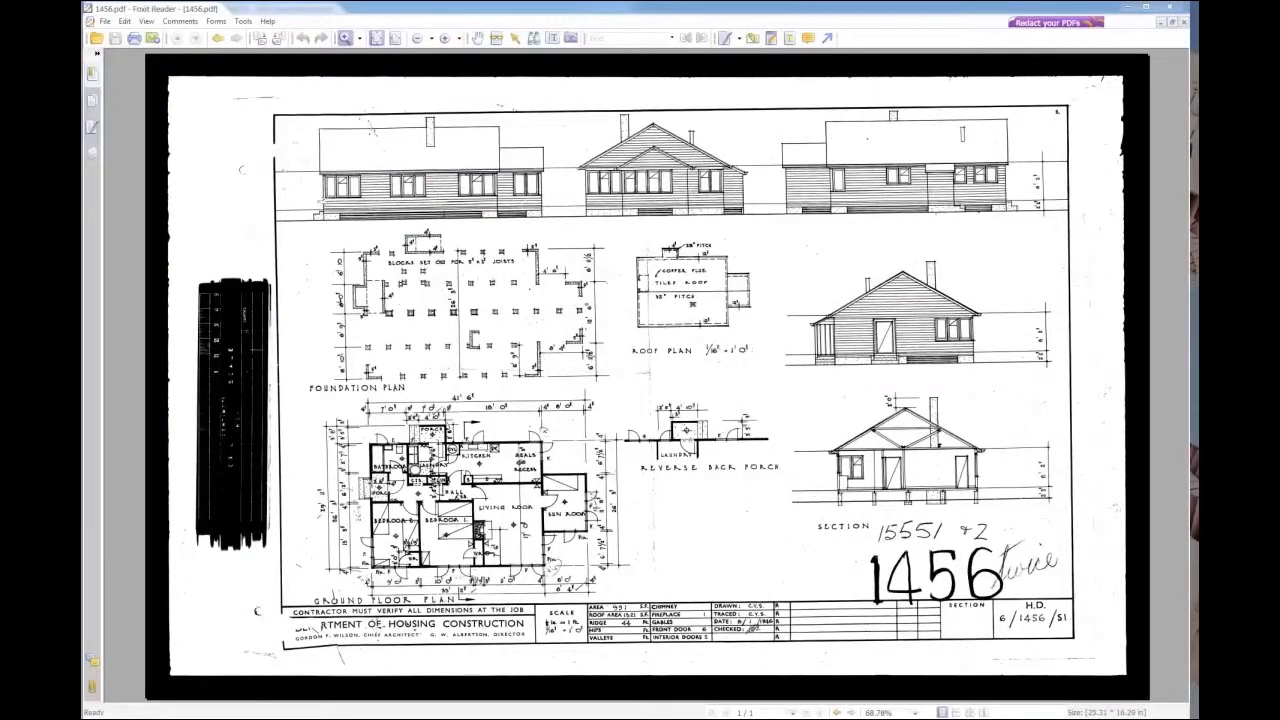
{"action": "key", "text": "alt+Tab"}
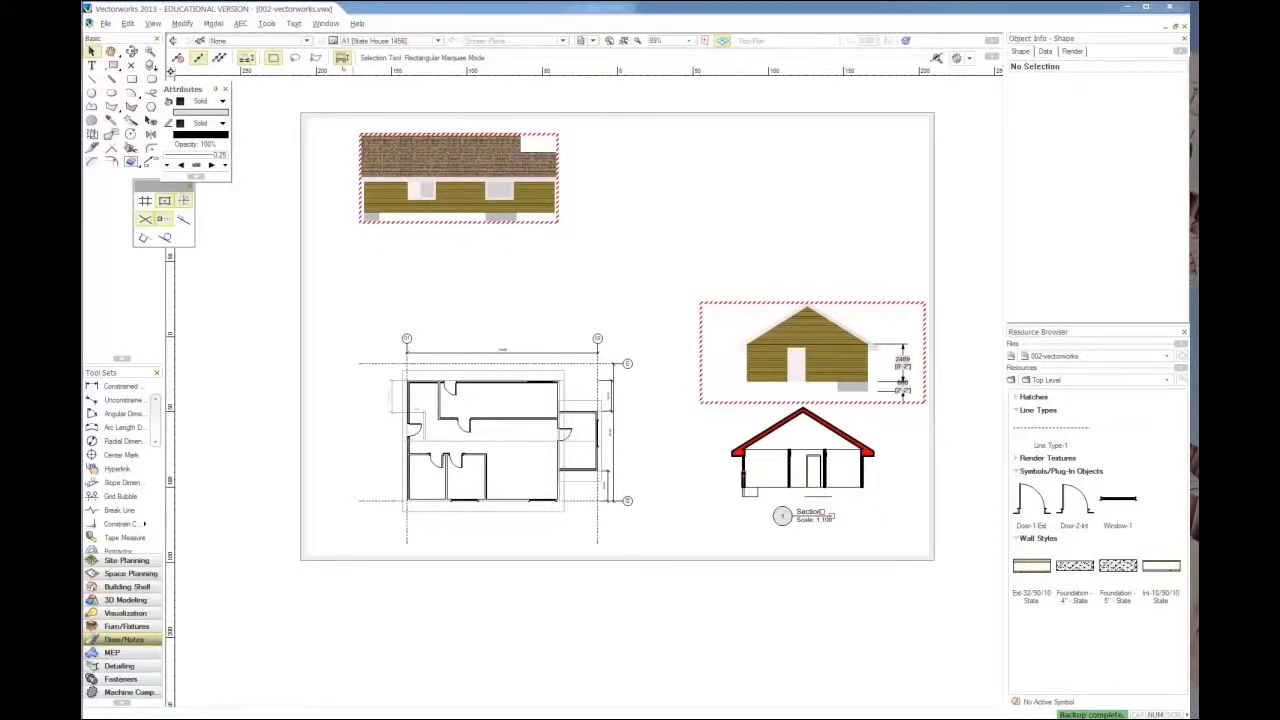
Examine the A1 State House 1456 sheet layout and the section viewport's eave, window and wall junction.
{"action": "scroll", "coordinate": [778, 449], "scroll_direction": "up", "scroll_amount": 3}
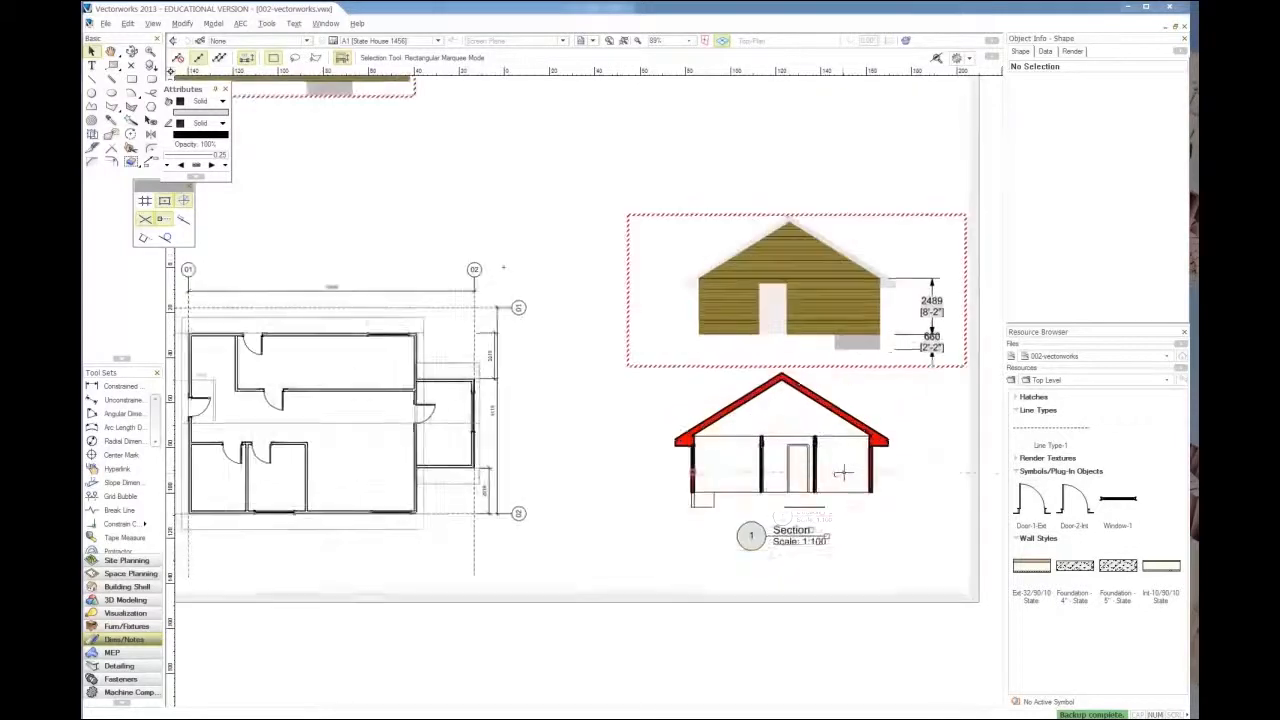
{"action": "scroll", "coordinate": [828, 485], "scroll_direction": "down", "scroll_amount": 3}
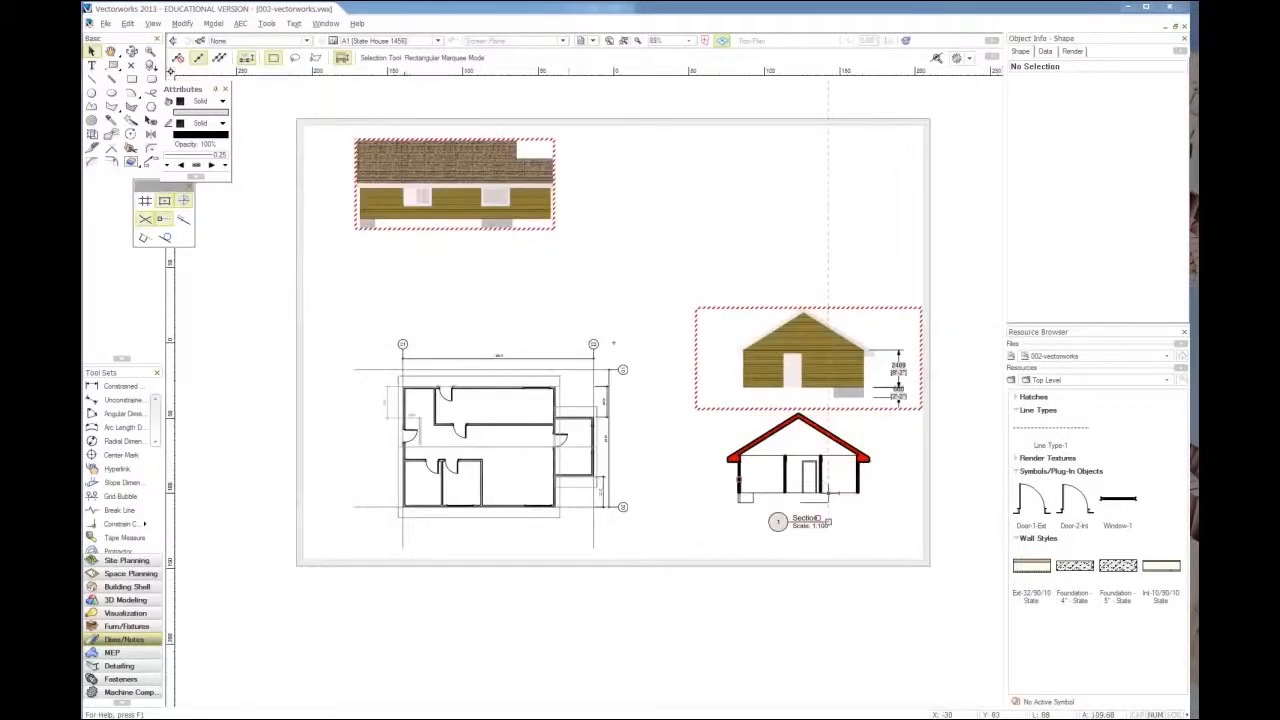
{"action": "left_click", "coordinate": [398, 41]}
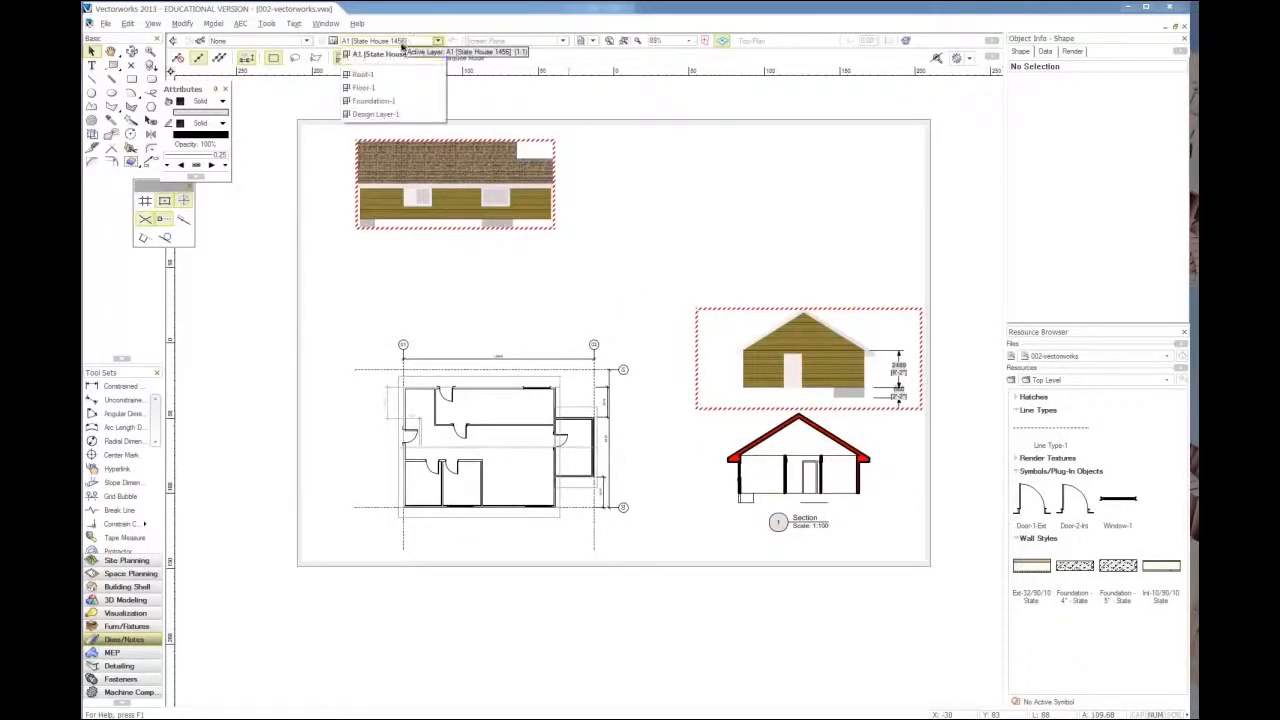
{"action": "left_click", "coordinate": [380, 53]}
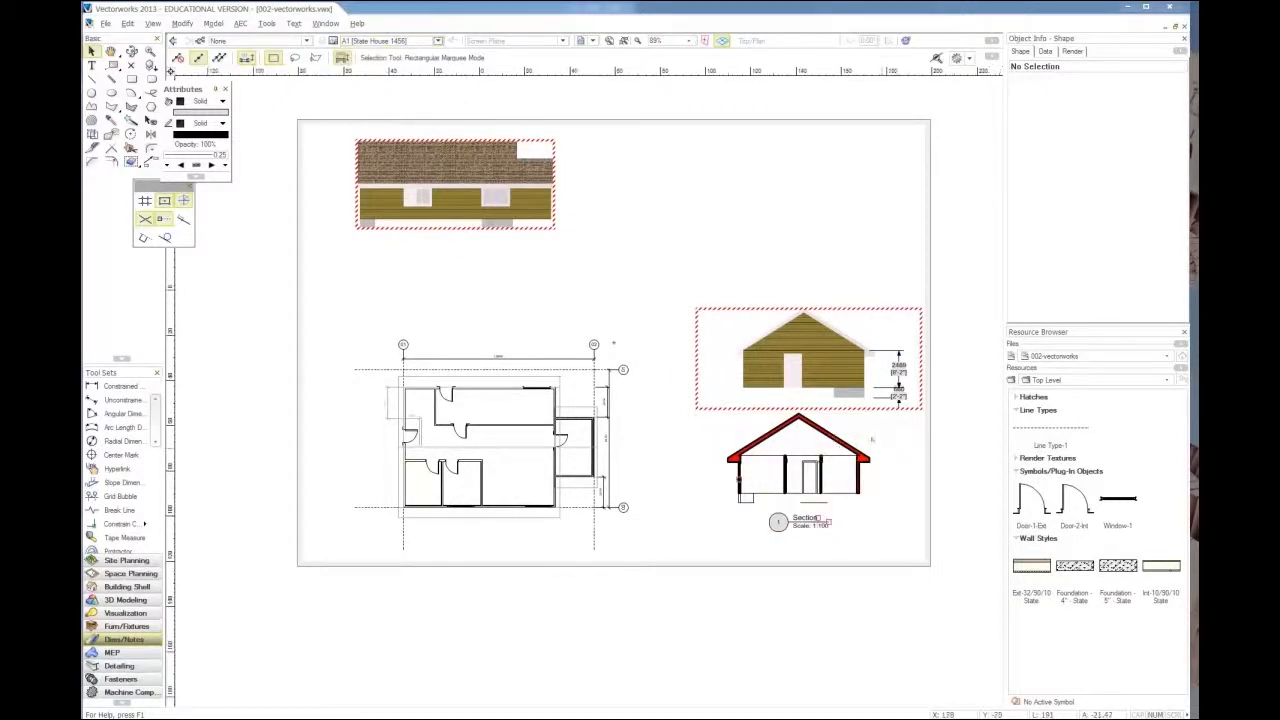
{"action": "scroll", "coordinate": [885, 445], "scroll_direction": "up", "scroll_amount": 2}
{"action": "scroll", "coordinate": [794, 612], "scroll_direction": "up", "scroll_amount": 1}
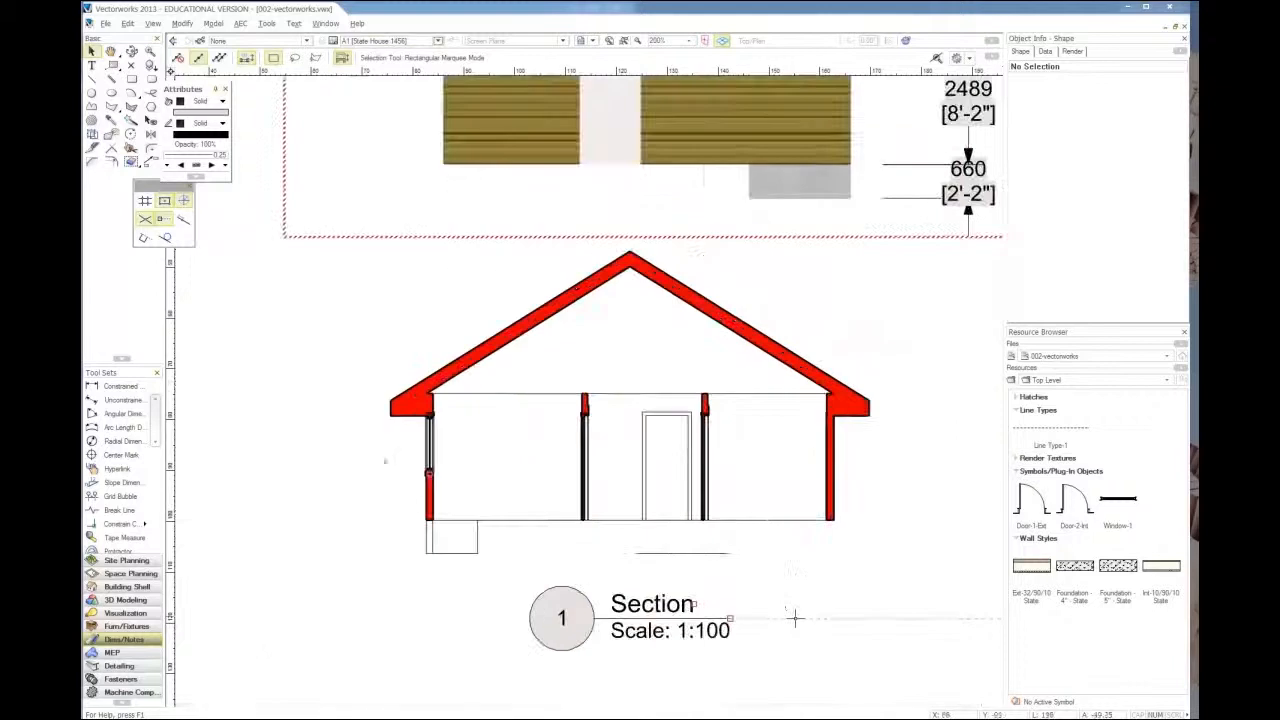
{"action": "scroll", "coordinate": [349, 438], "scroll_direction": "up", "scroll_amount": 1}
{"action": "scroll", "coordinate": [349, 438], "scroll_direction": "up", "scroll_amount": 1}
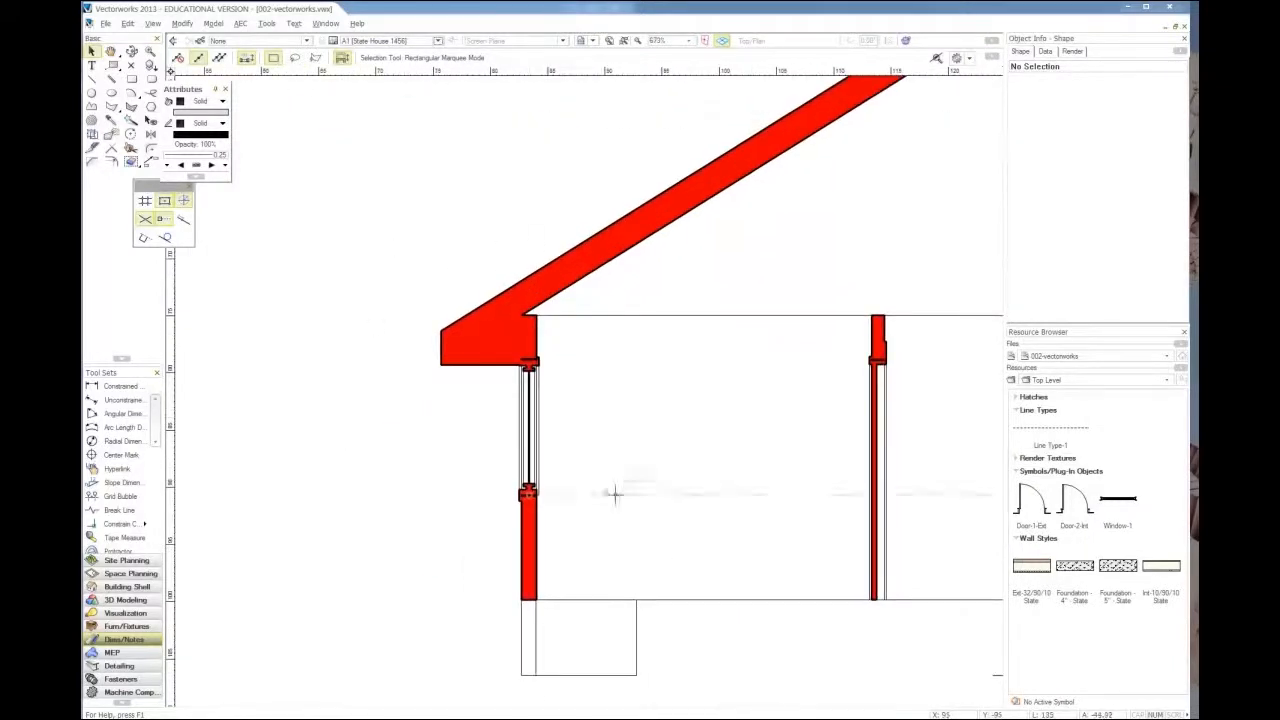
{"action": "scroll", "coordinate": [614, 485], "scroll_direction": "down", "scroll_amount": 1}
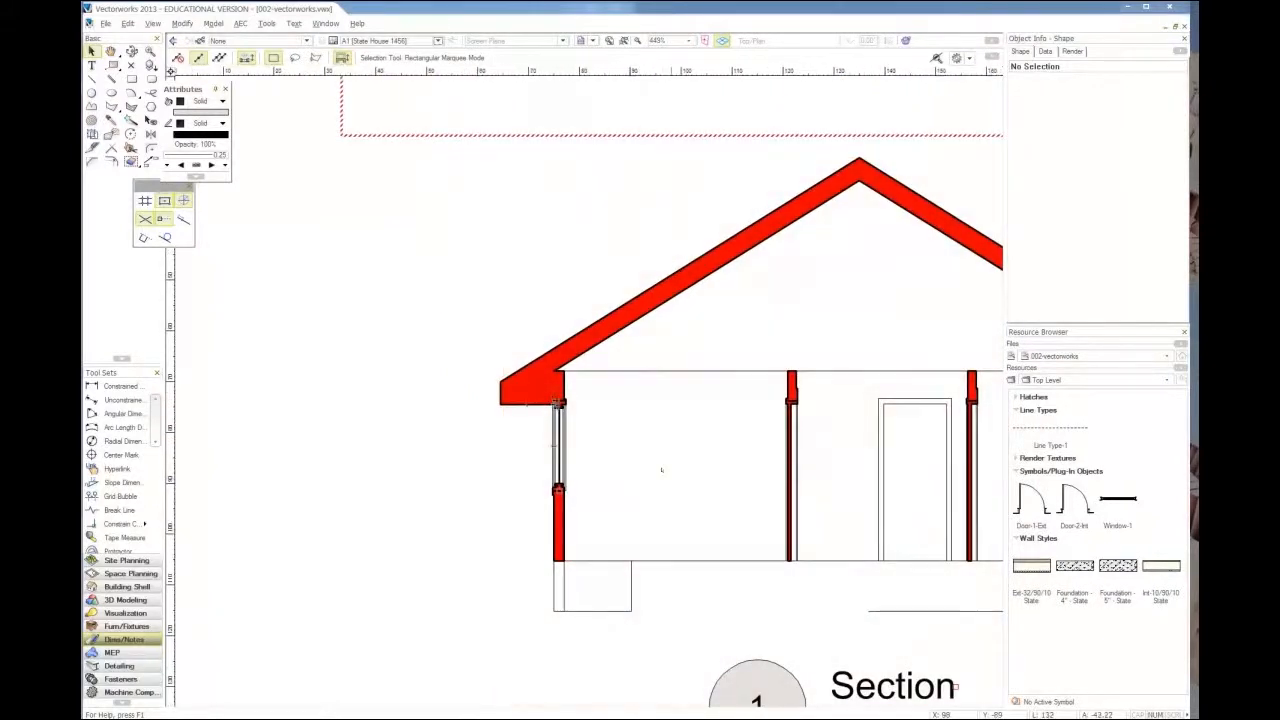
{"action": "scroll", "coordinate": [661, 468], "scroll_direction": "down", "scroll_amount": 1}
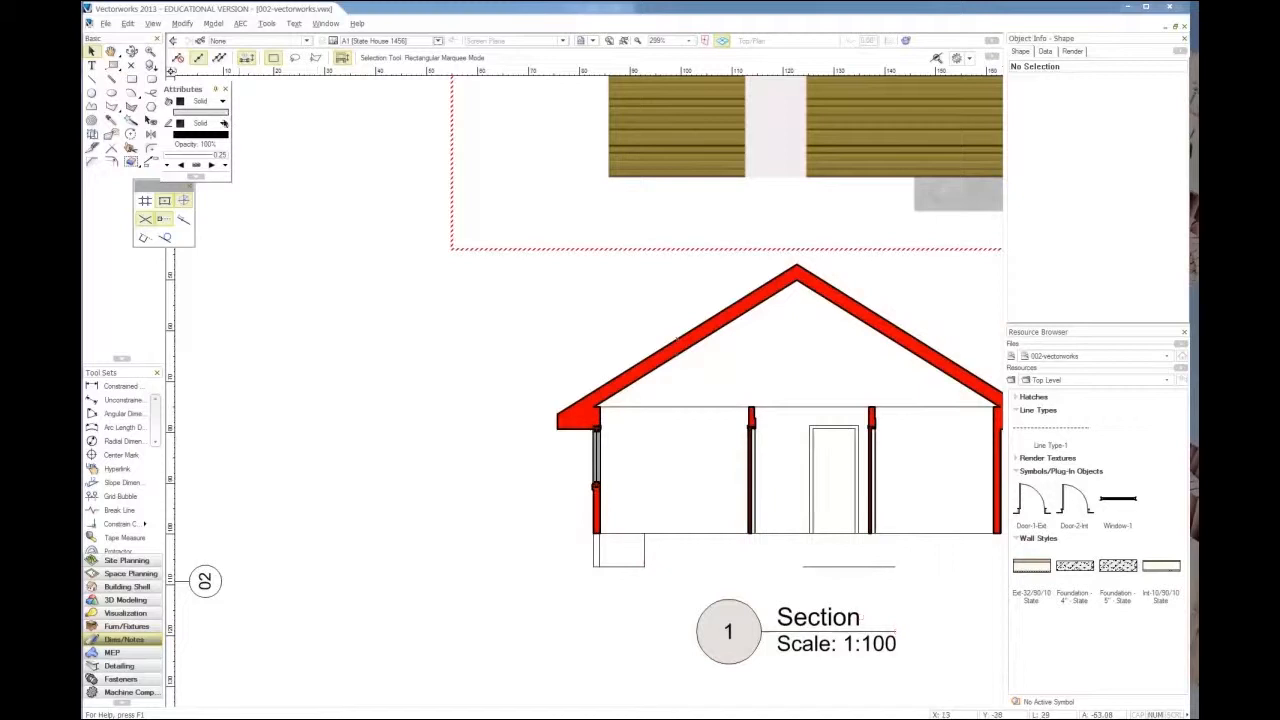
Try to create a detail viewport from the selected section viewport.
{"action": "left_click", "coordinate": [150, 23]}
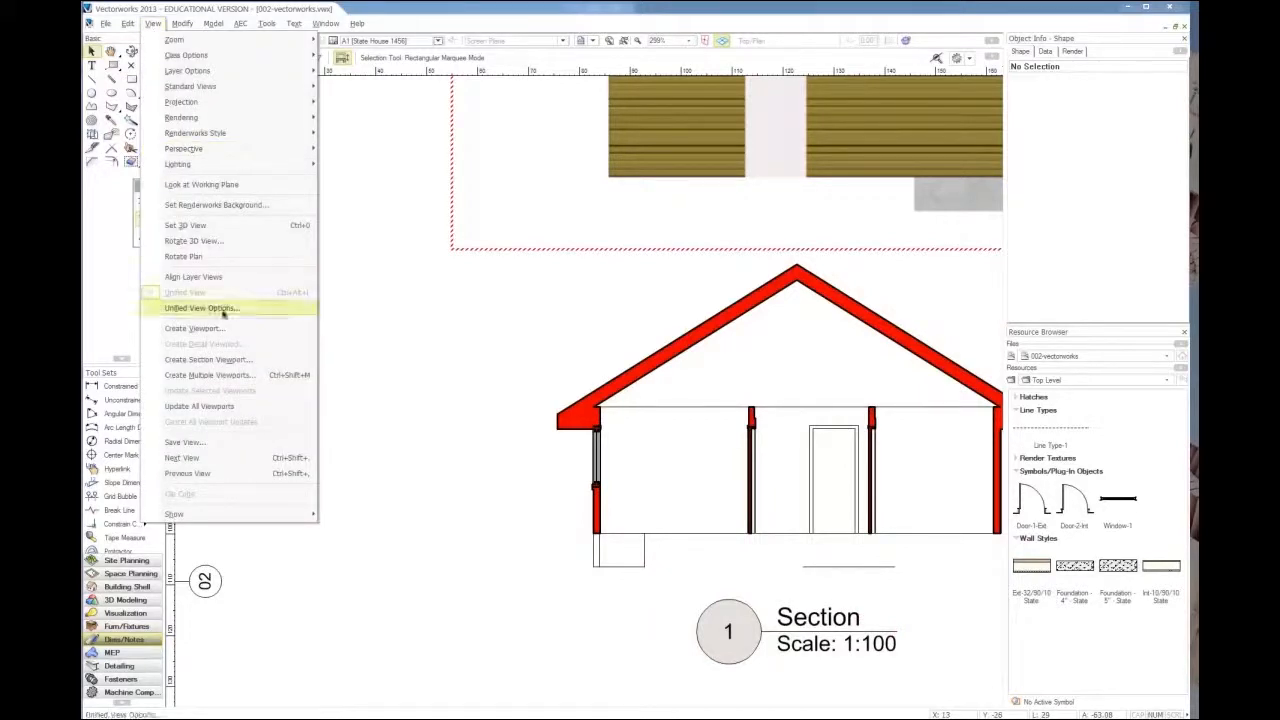
{"action": "left_click", "coordinate": [578, 402]}
{"action": "left_click", "coordinate": [578, 402]}
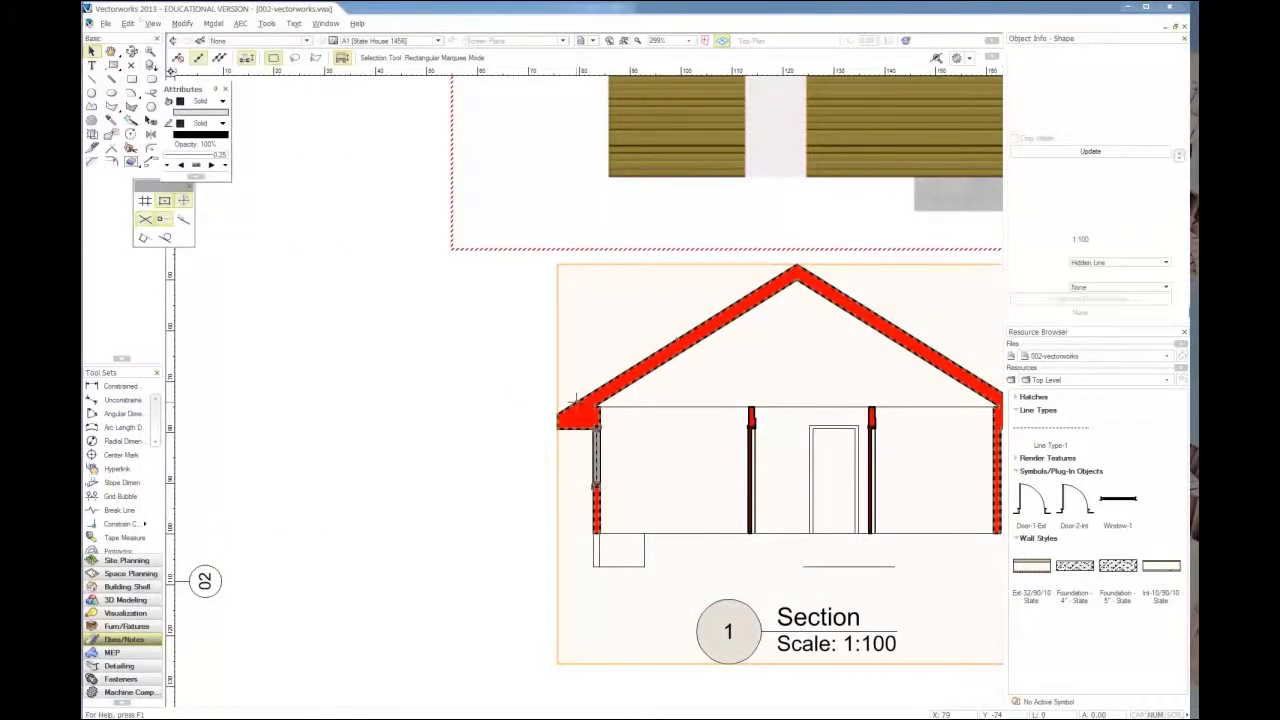
{"action": "left_click", "coordinate": [151, 24]}
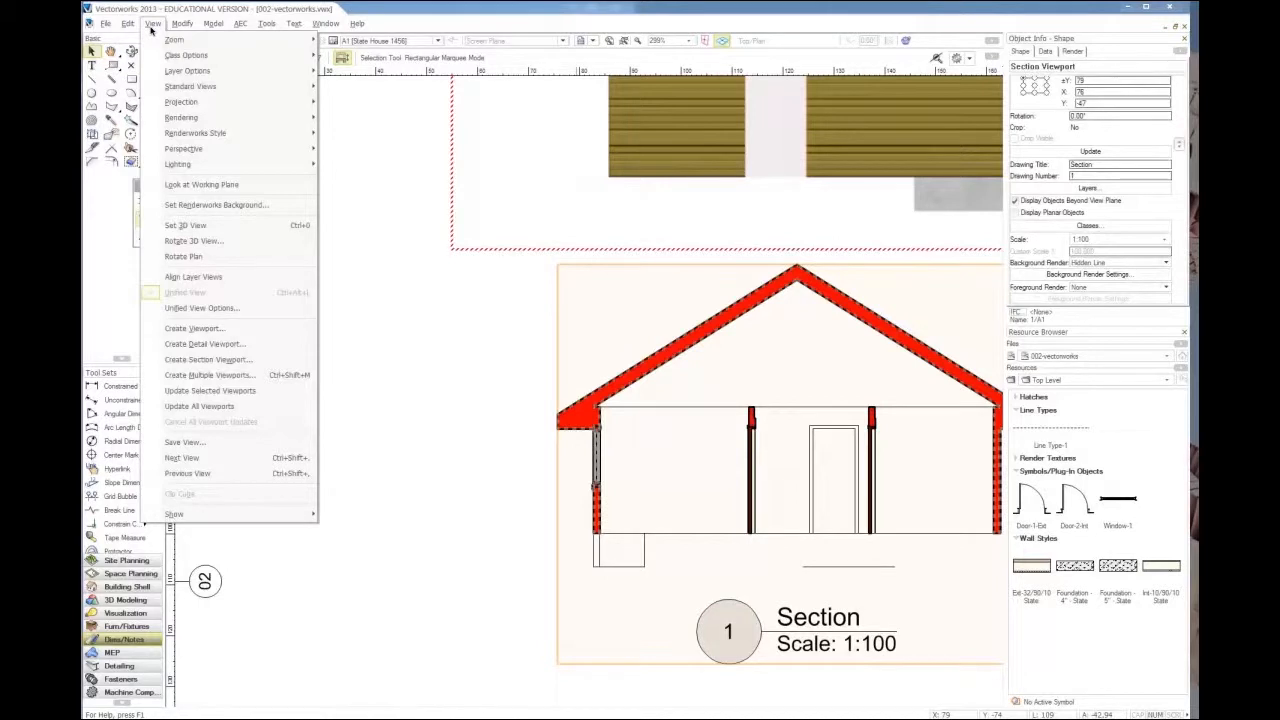
{"action": "left_click", "coordinate": [199, 344]}
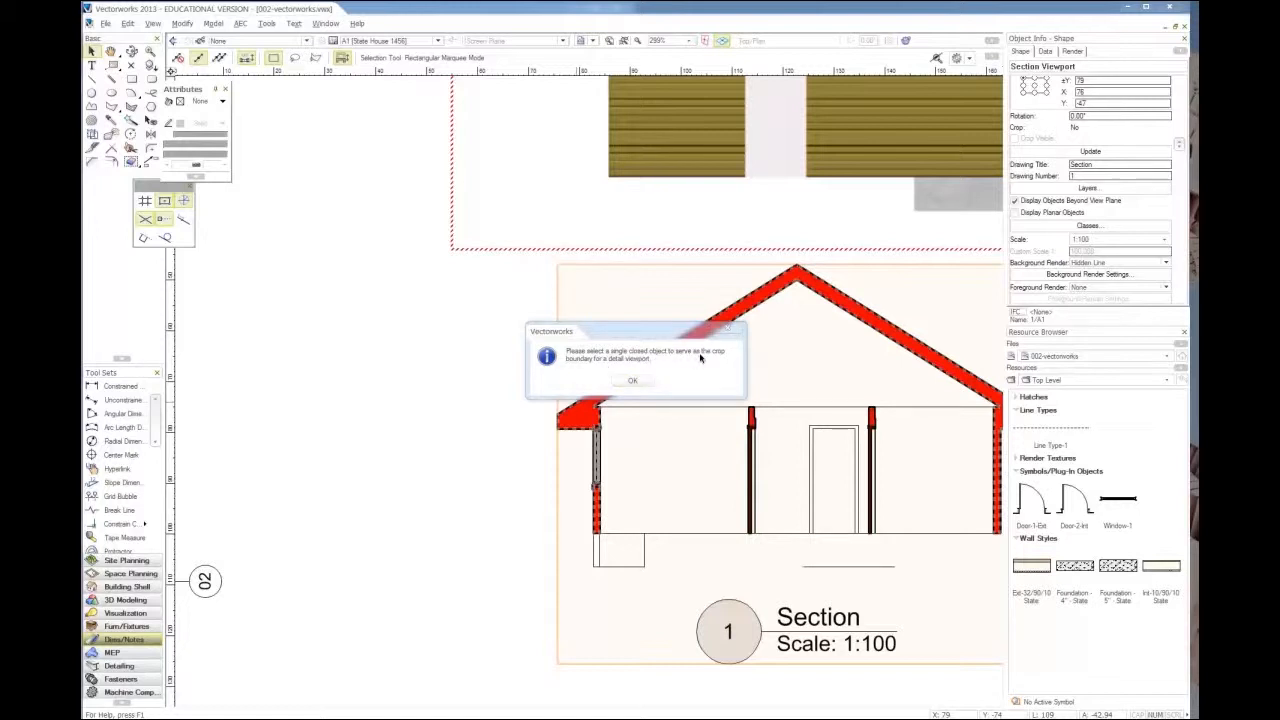
{"action": "left_click", "coordinate": [610, 382]}
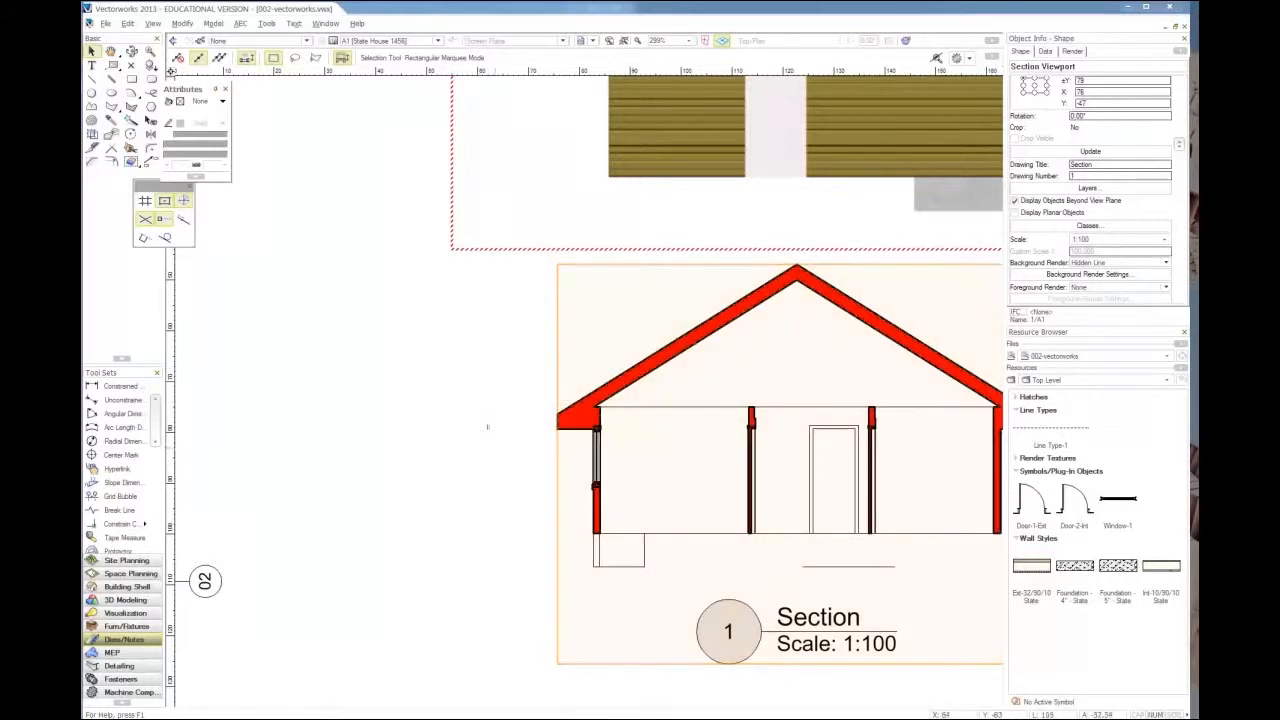
Draw a rectangle about 22 by 13 mm around the section's eave above the exterior window as the detail boundary.
{"action": "left_click", "coordinate": [131, 78]}
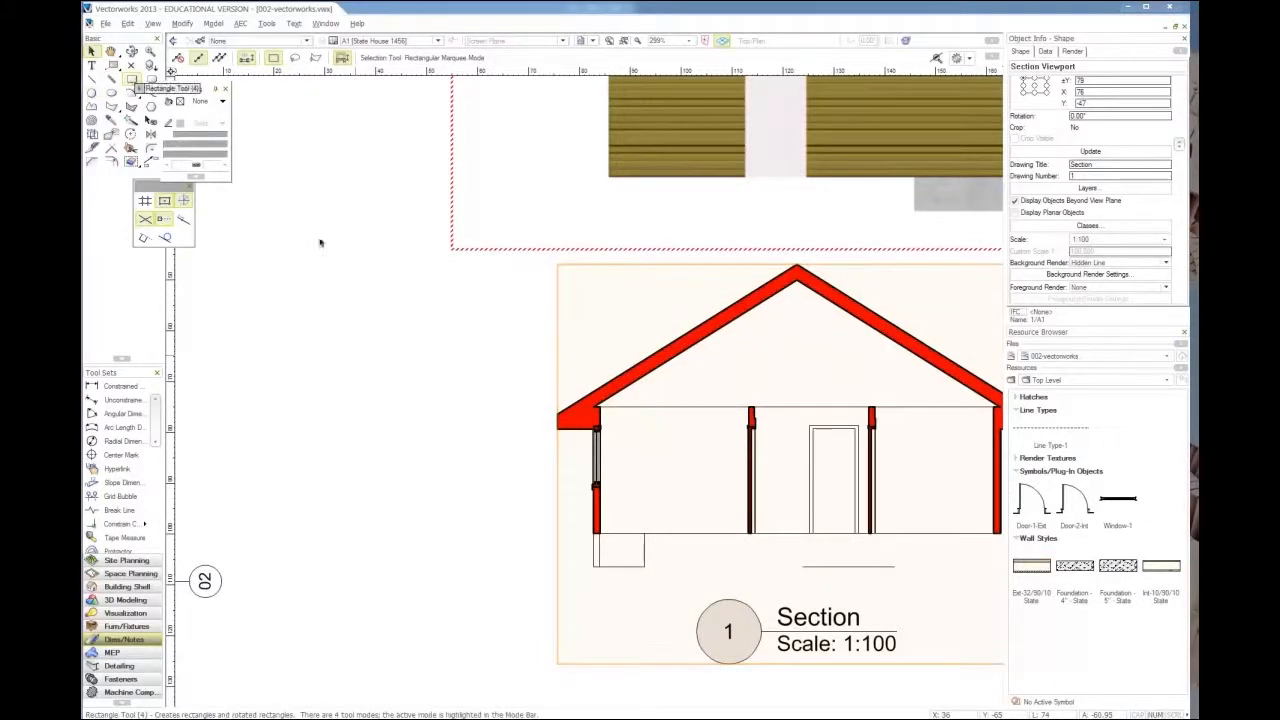
{"action": "left_click", "coordinate": [525, 378]}
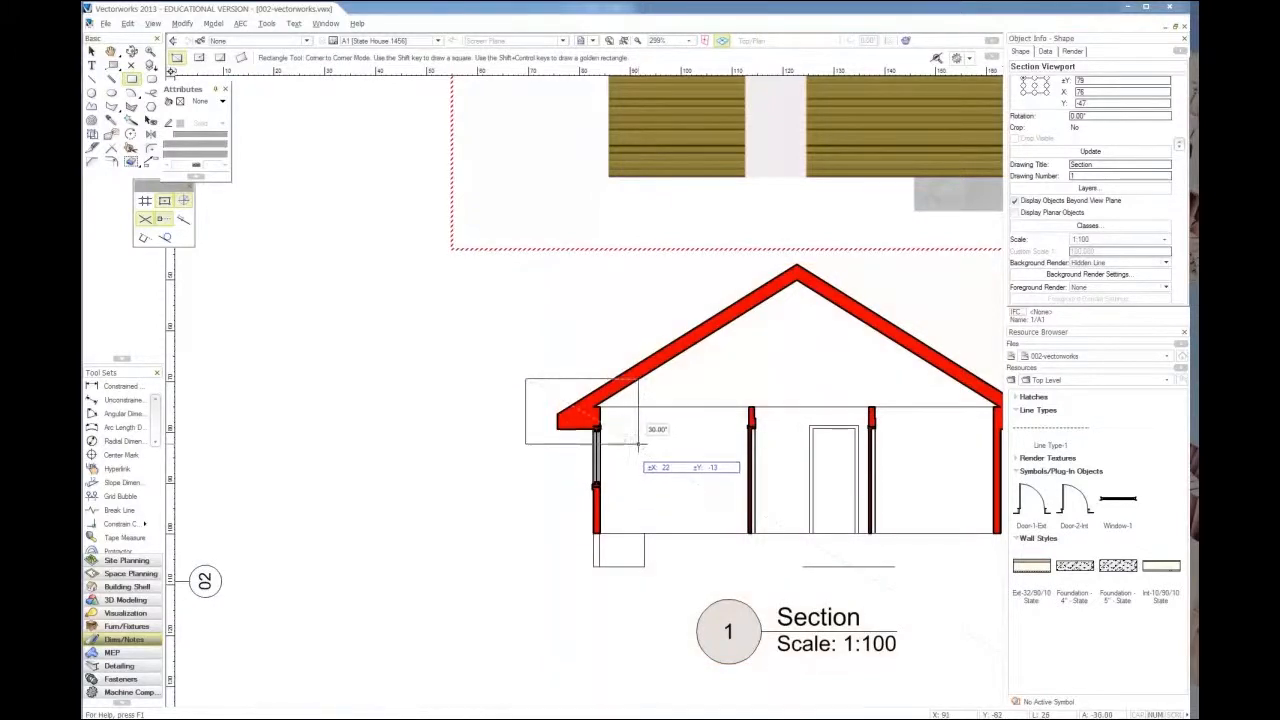
{"action": "left_click", "coordinate": [638, 443]}
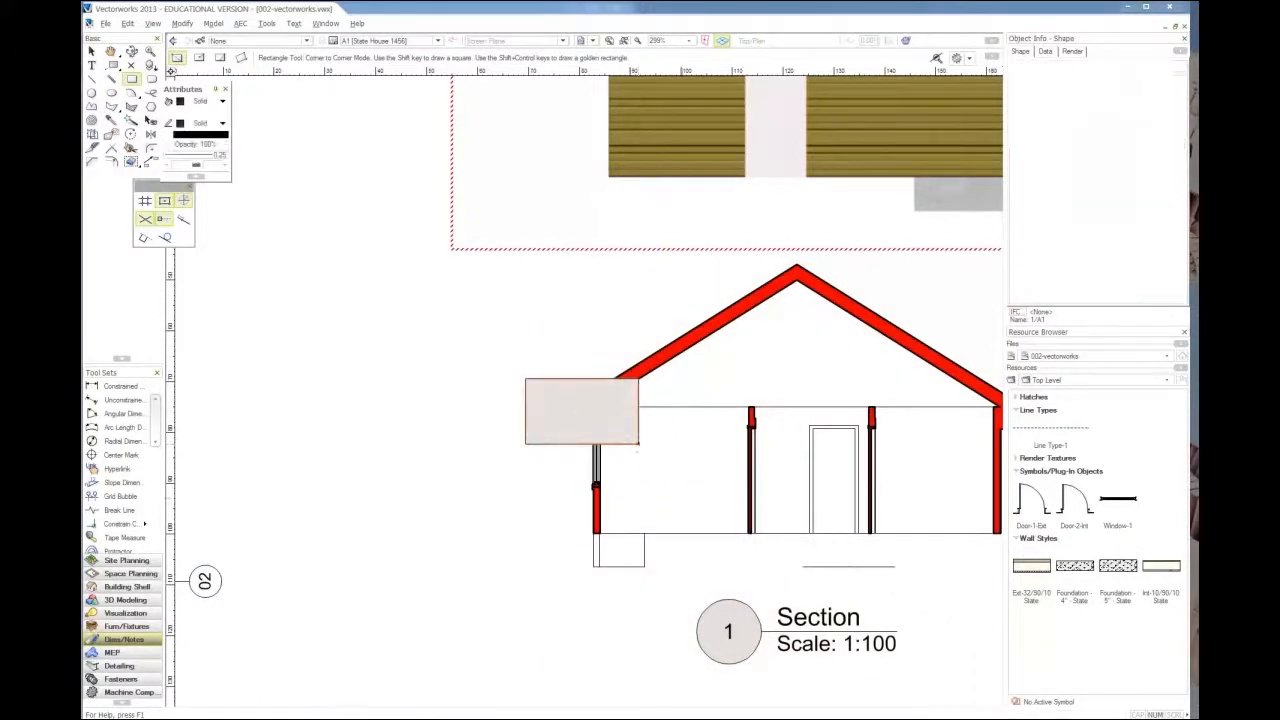
Start a detail viewport from the rectangle and place it on a new sheet layer A2 titled State House Details.
{"action": "left_click", "coordinate": [153, 24]}
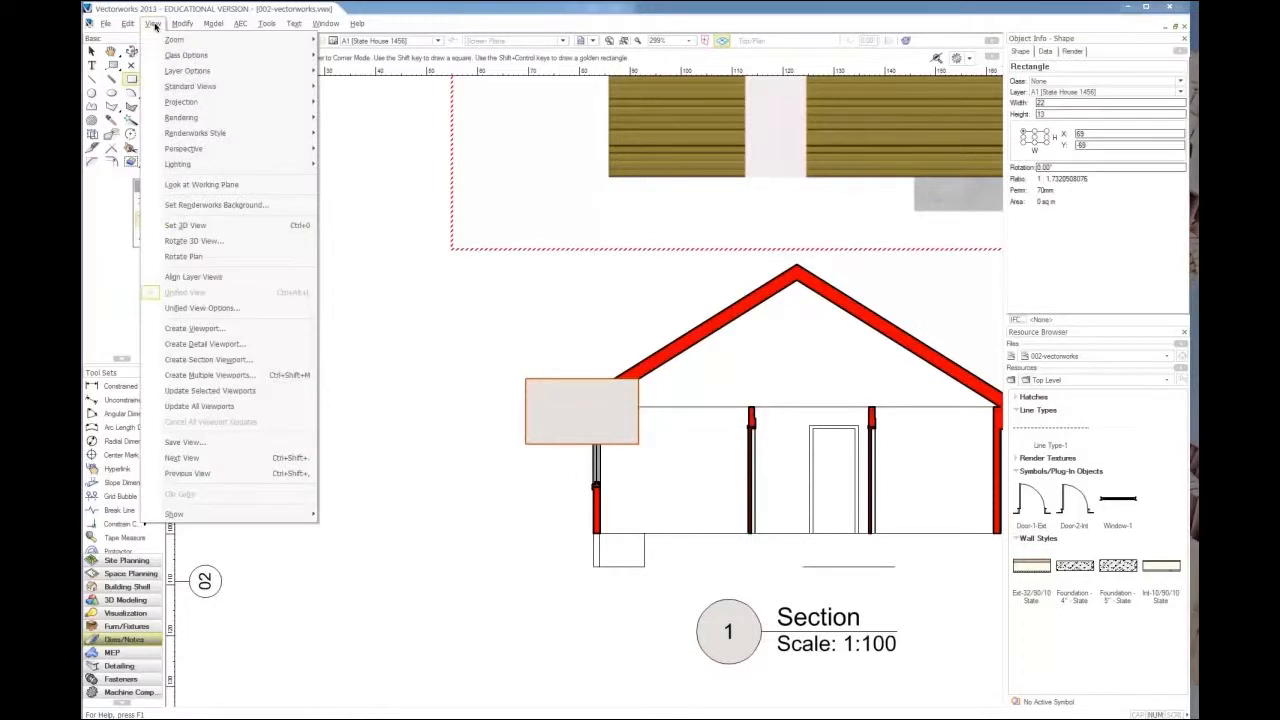
{"action": "left_click", "coordinate": [228, 344]}
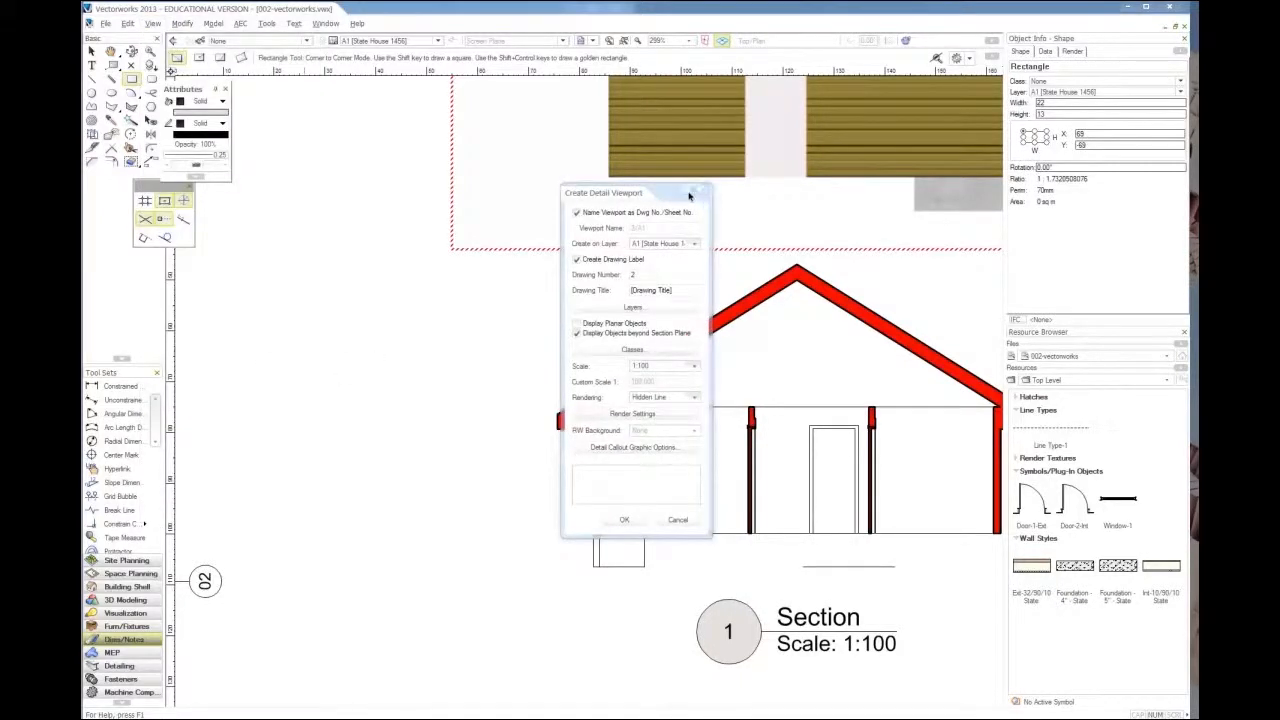
{"action": "left_click", "coordinate": [667, 244]}
{"action": "left_click", "coordinate": [658, 256]}
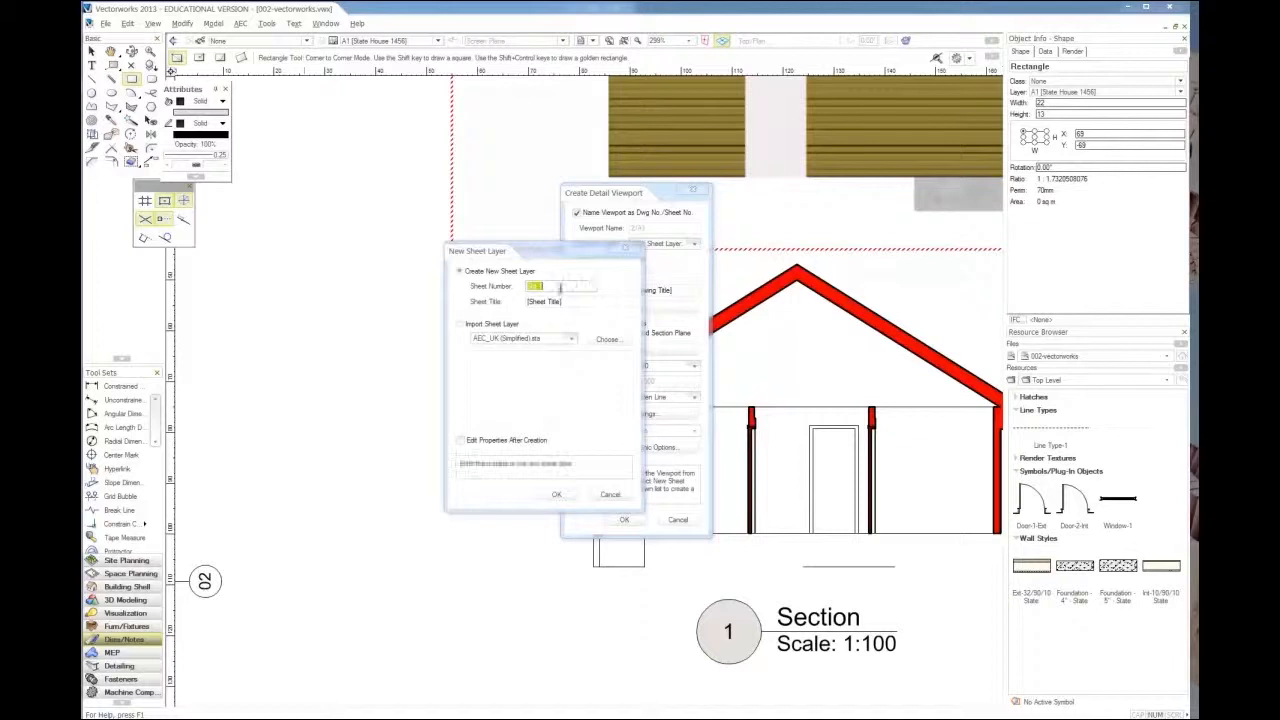
{"action": "left_click", "coordinate": [549, 287]}
{"action": "left_click_drag", "start_coordinate": [549, 287], "coordinate": [490, 288]}
{"action": "type", "text": "A"}
{"action": "key", "text": "Tab"}
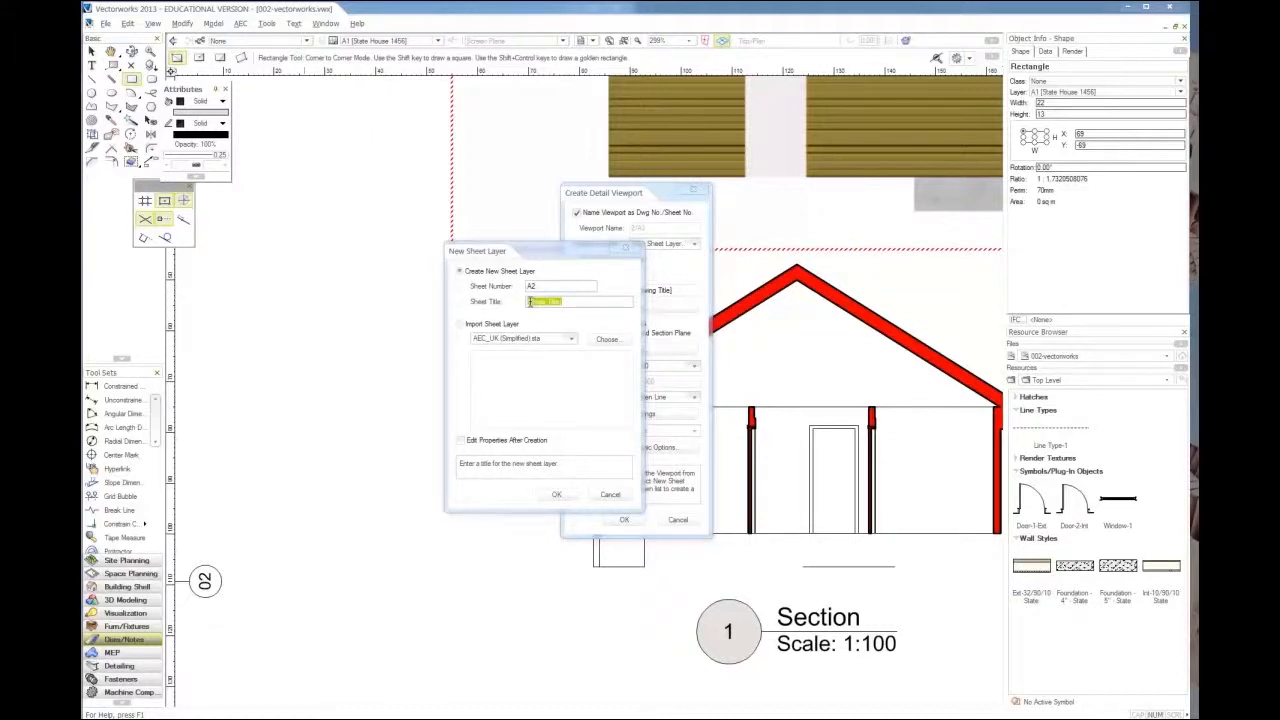
{"action": "type", "text": "State House Details"}
{"action": "left_click", "coordinate": [556, 494]}
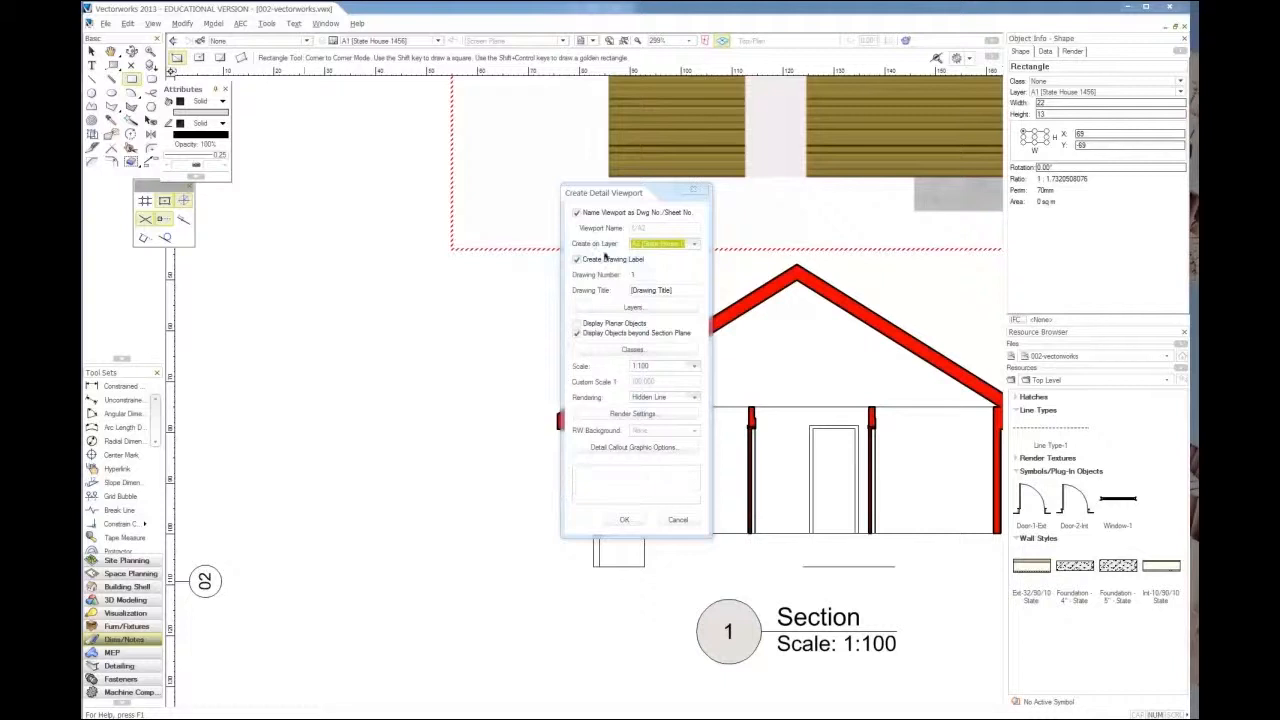
Title the detail drawing Gable End and create the detail viewport at 1:100 scale.
{"action": "left_click", "coordinate": [681, 290]}
{"action": "left_click_drag", "start_coordinate": [681, 290], "coordinate": [623, 292]}
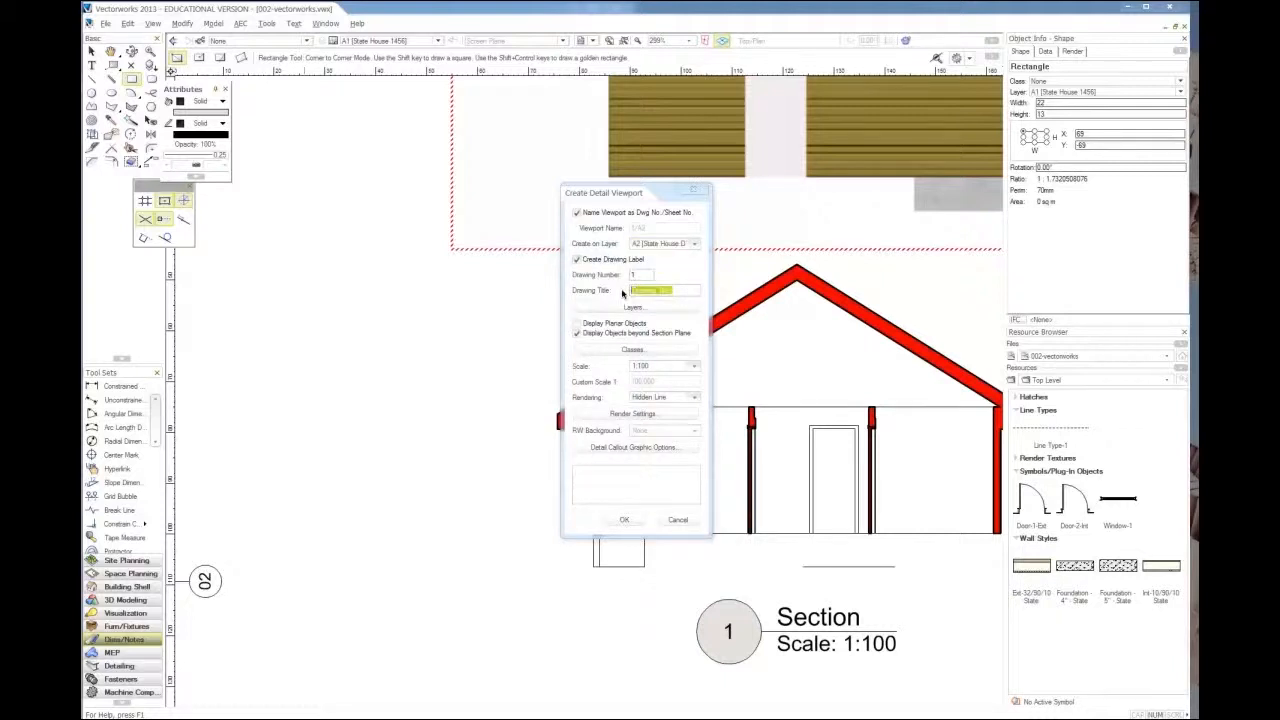
{"action": "type", "text": "Gable End"}
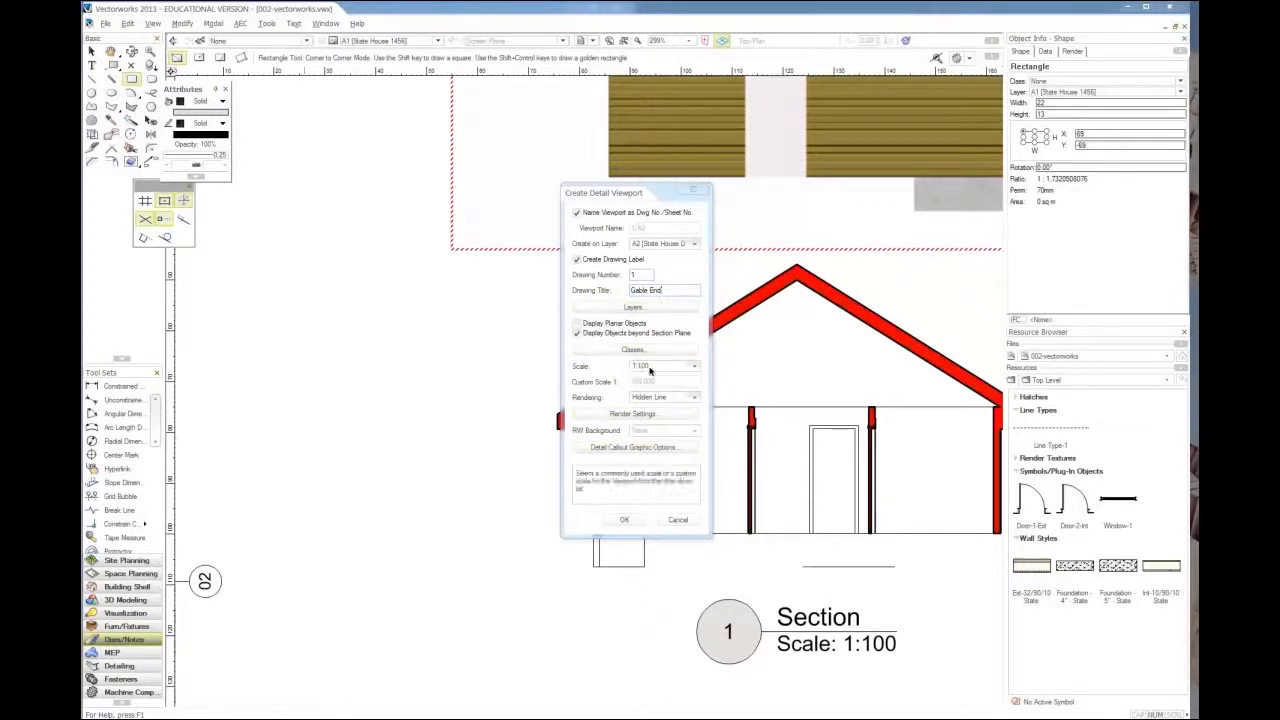
{"action": "left_click", "coordinate": [620, 520]}
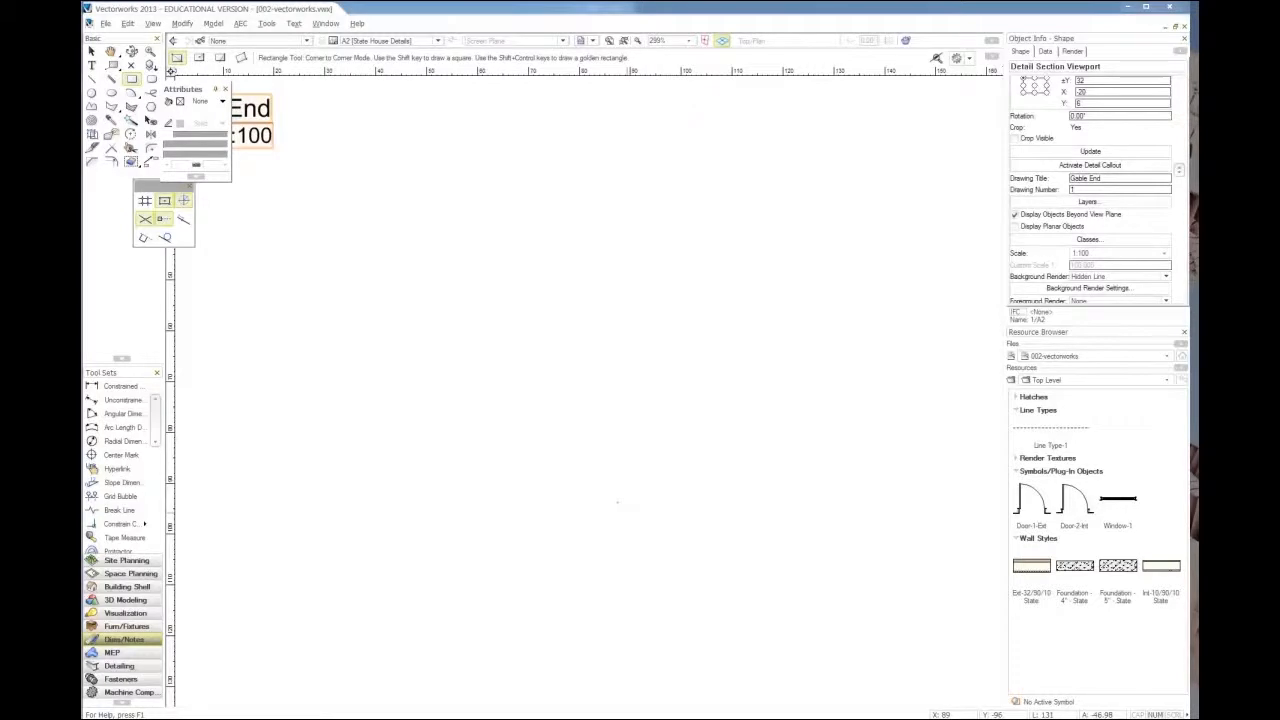
Move the Gable End detail viewport from the sheet's centre to the upper-left area of the A2 sheet.
{"action": "scroll", "coordinate": [800, 477], "scroll_direction": "down", "scroll_amount": 1}
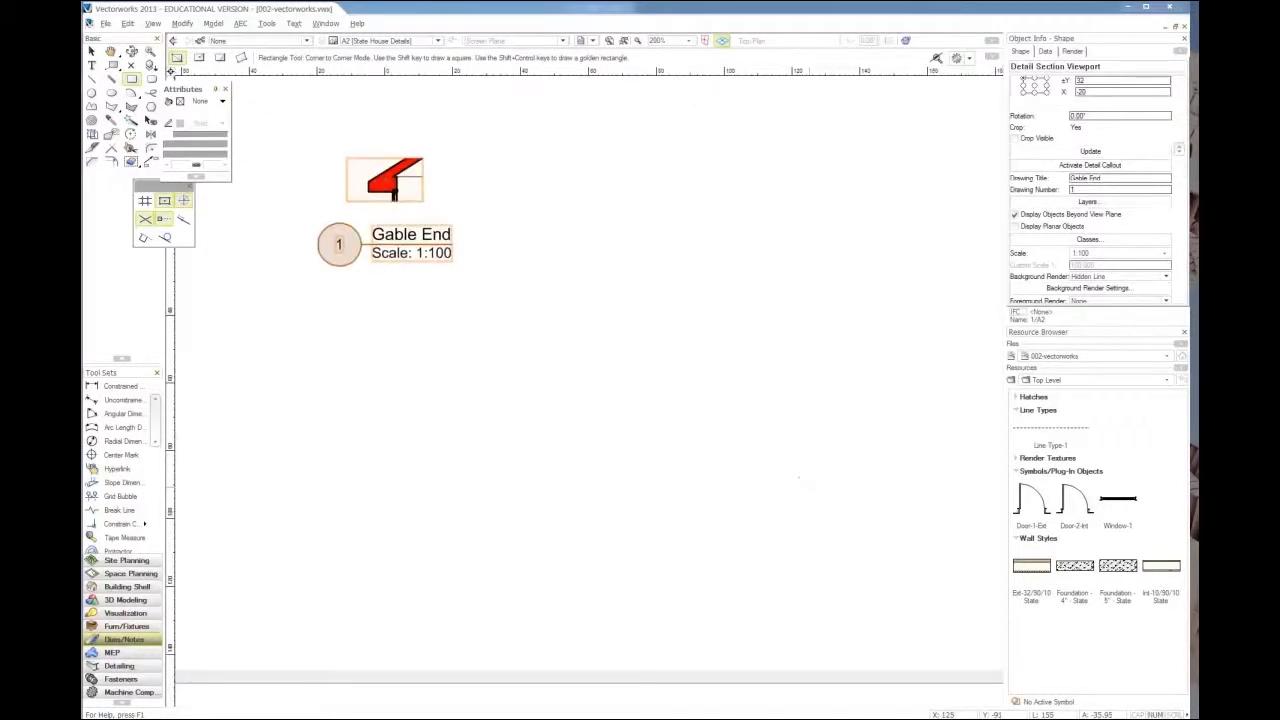
{"action": "scroll", "coordinate": [800, 477], "scroll_direction": "down", "scroll_amount": 1}
{"action": "scroll", "coordinate": [588, 439], "scroll_direction": "down", "scroll_amount": 1}
{"action": "scroll", "coordinate": [755, 508], "scroll_direction": "down", "scroll_amount": 1}
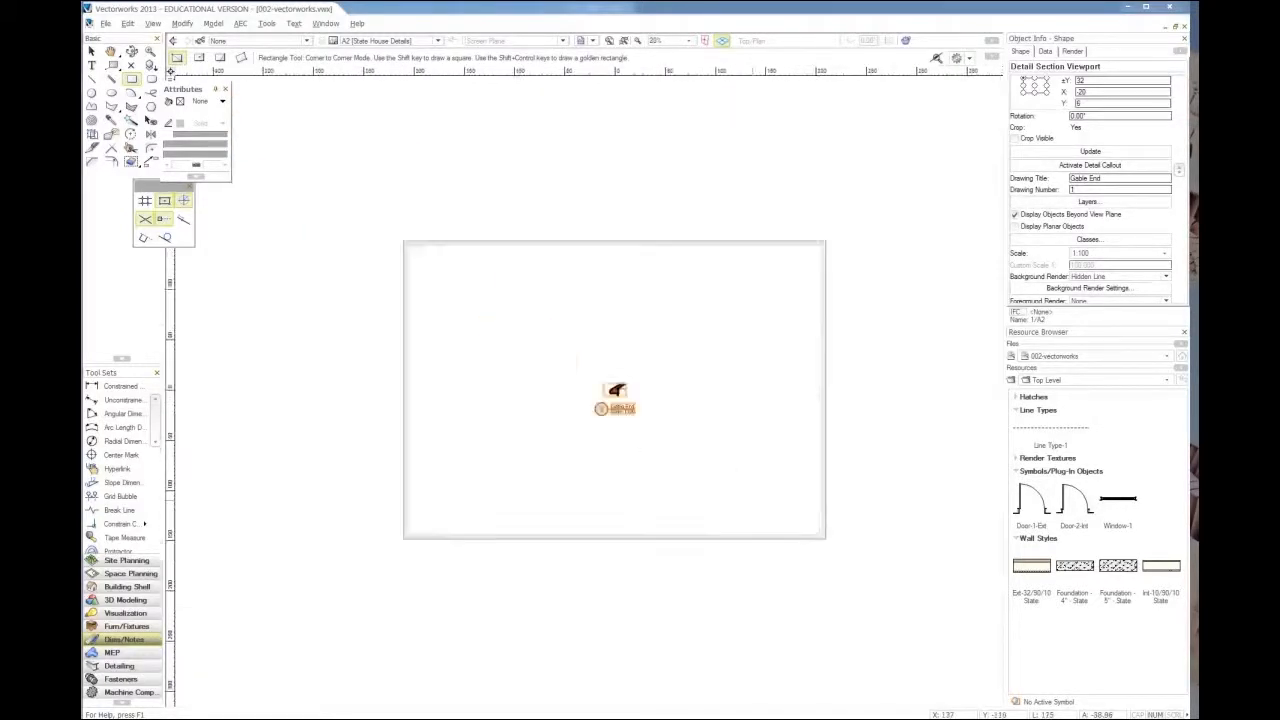
{"action": "scroll", "coordinate": [543, 349], "scroll_direction": "up", "scroll_amount": 1}
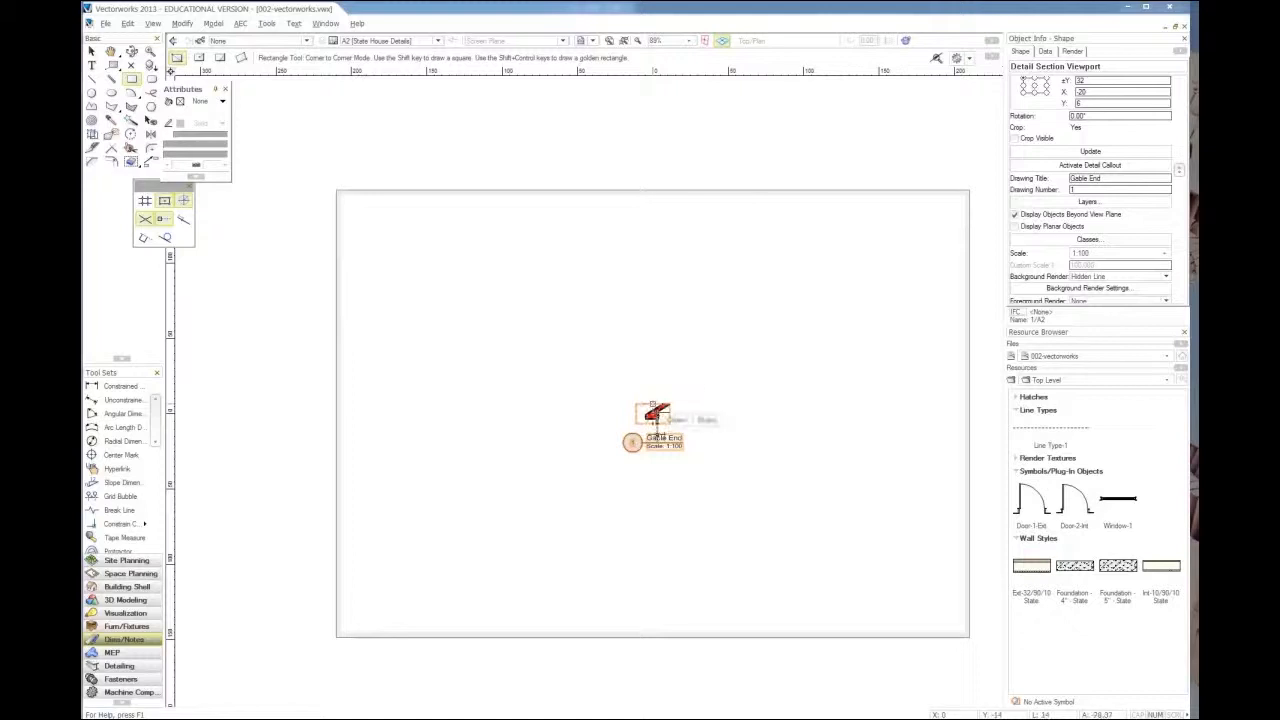
{"action": "left_click", "coordinate": [661, 404]}
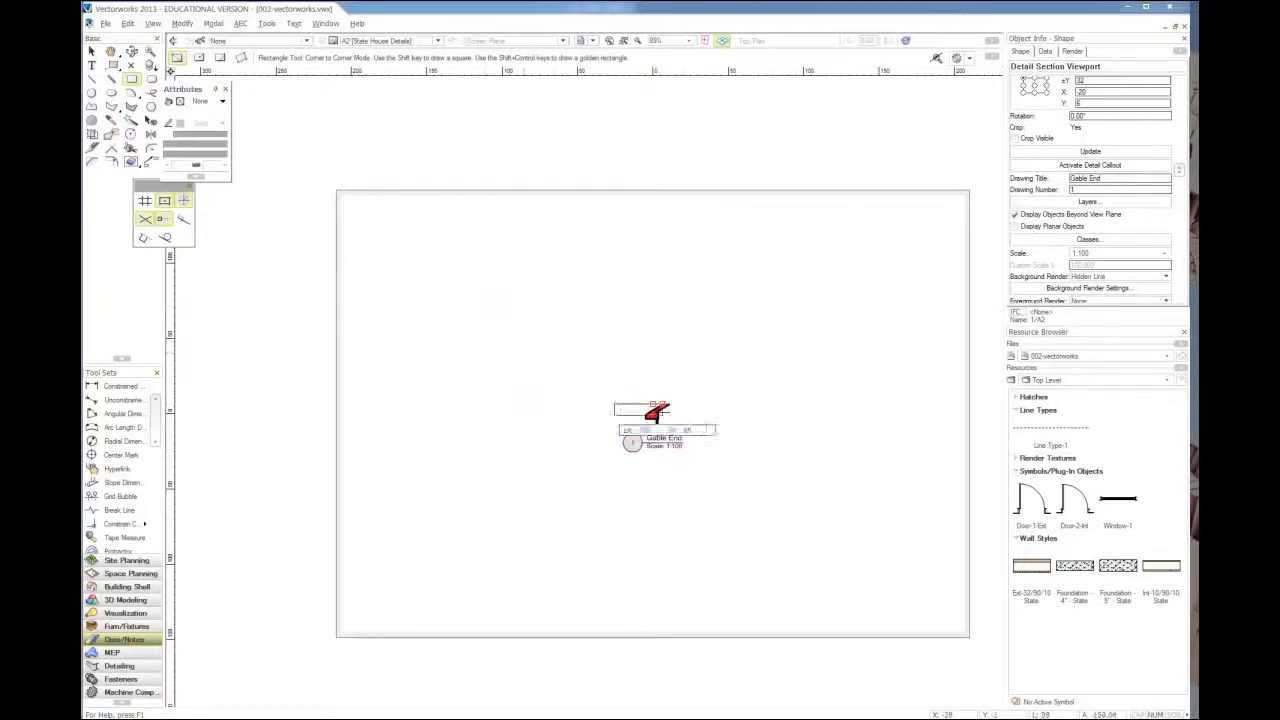
{"action": "left_click", "coordinate": [89, 50]}
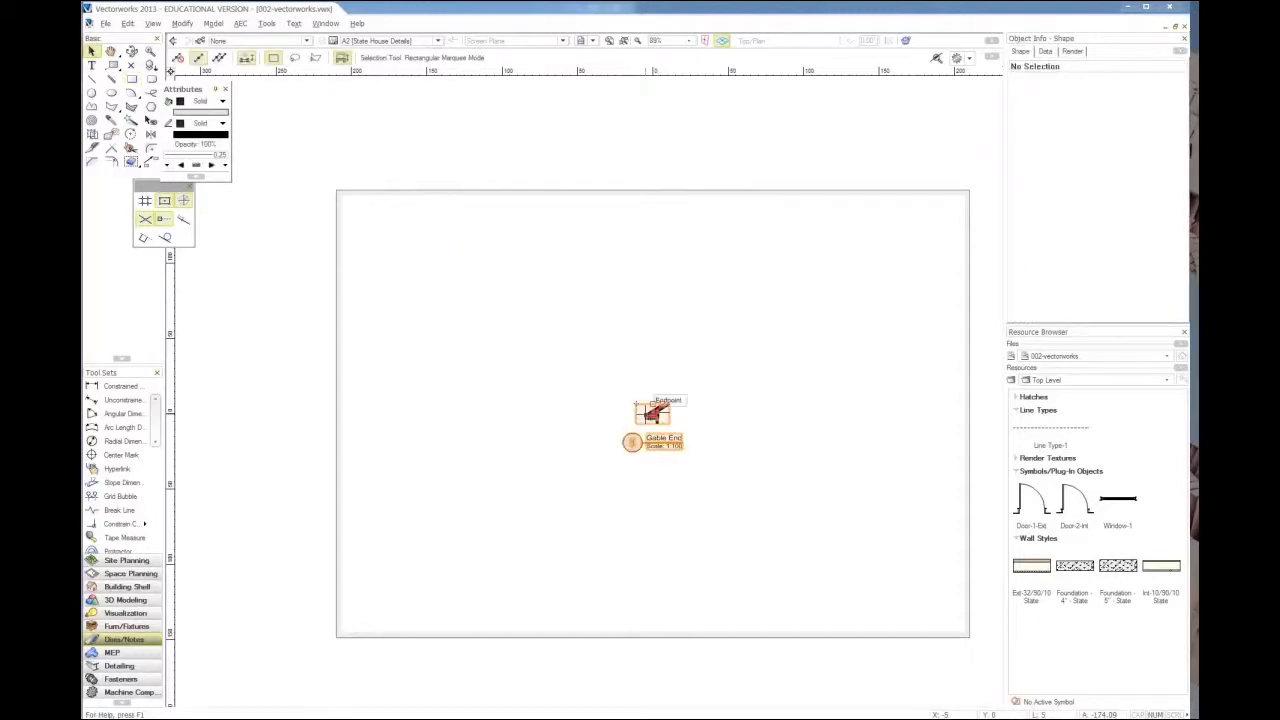
{"action": "left_click_drag", "start_coordinate": [433, 304], "coordinate": [425, 266]}
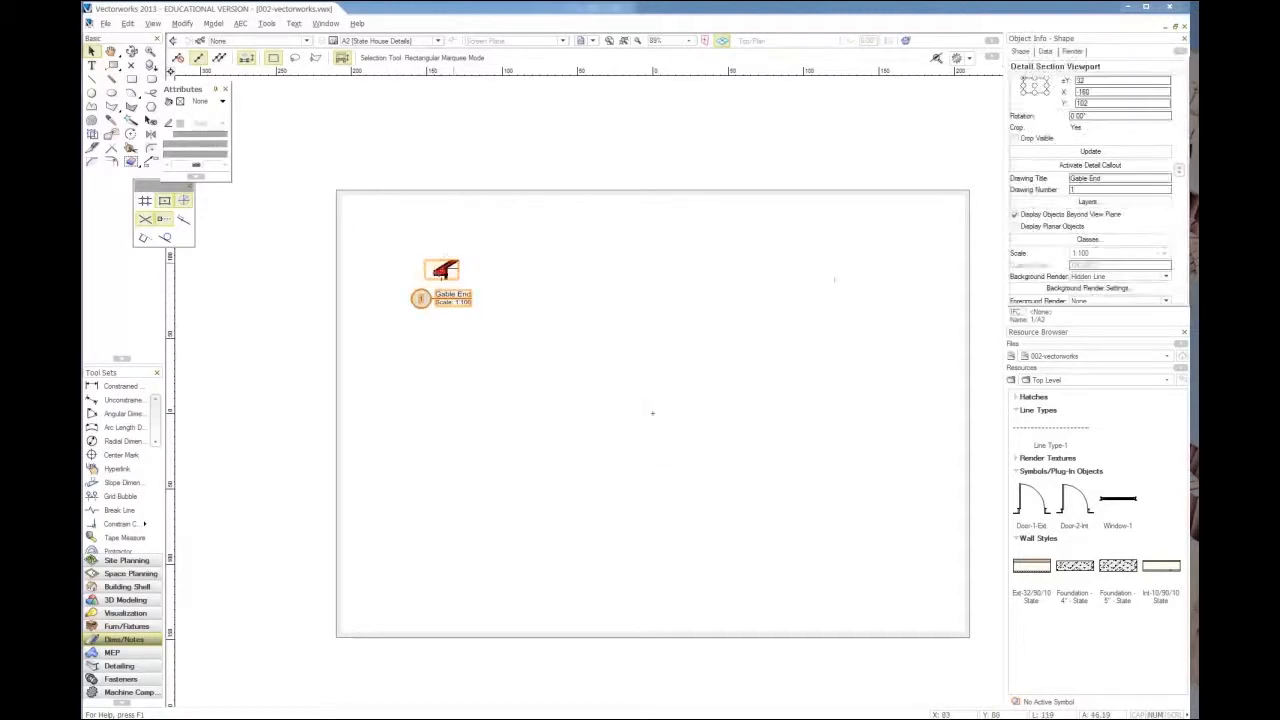
Set the Gable End viewport's scale to 1:20 and reposition it inside the sheet's upper-left corner.
{"action": "left_click", "coordinate": [1100, 253]}
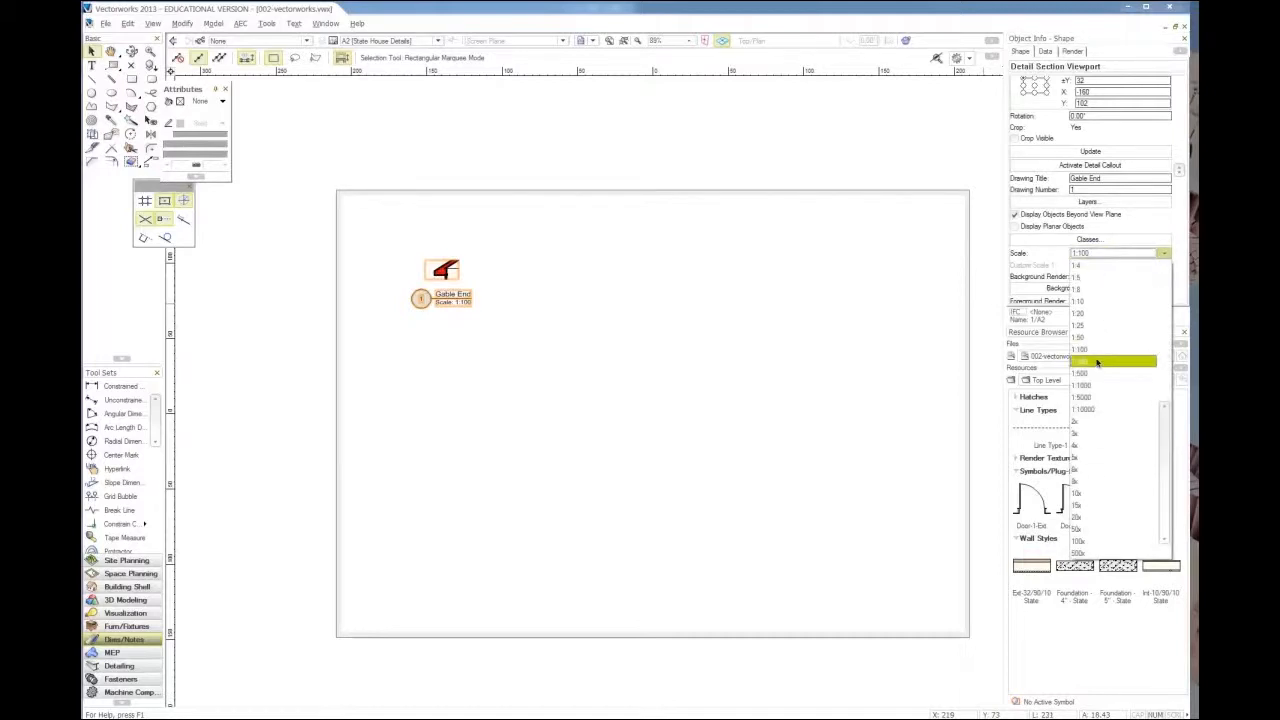
{"action": "left_click", "coordinate": [1094, 341]}
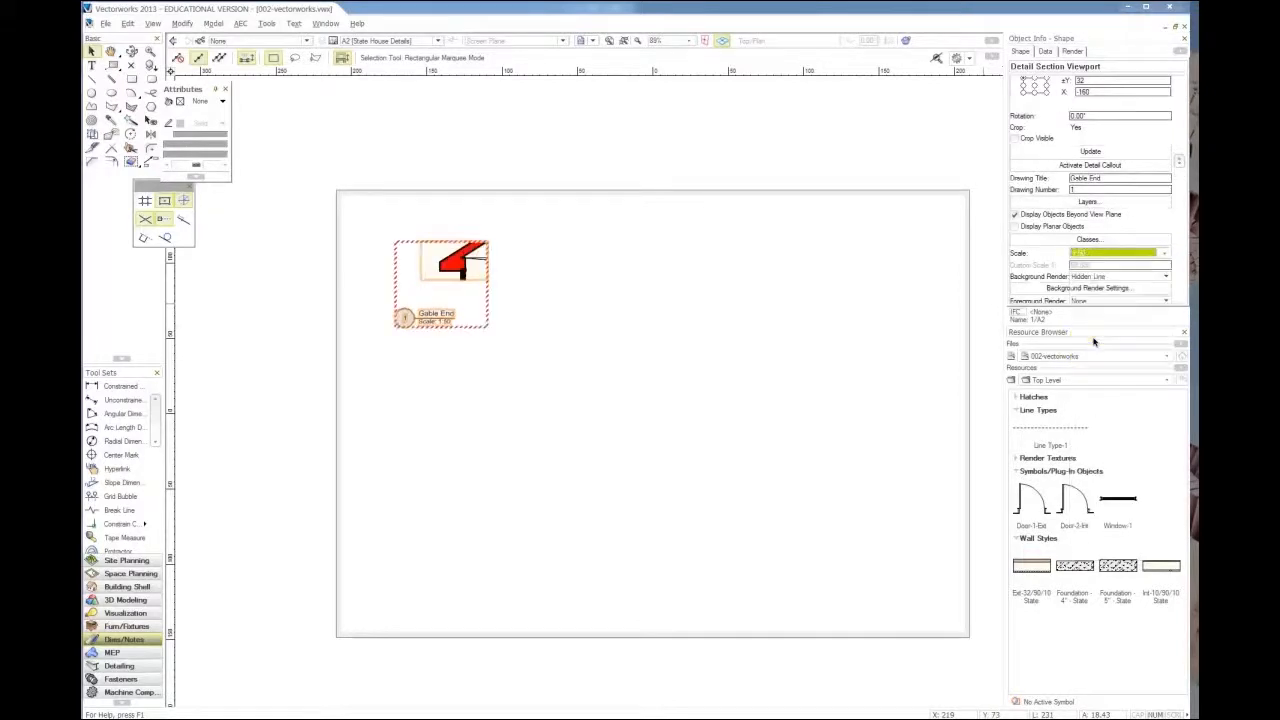
{"action": "left_click", "coordinate": [1105, 253]}
{"action": "left_click", "coordinate": [1093, 327]}
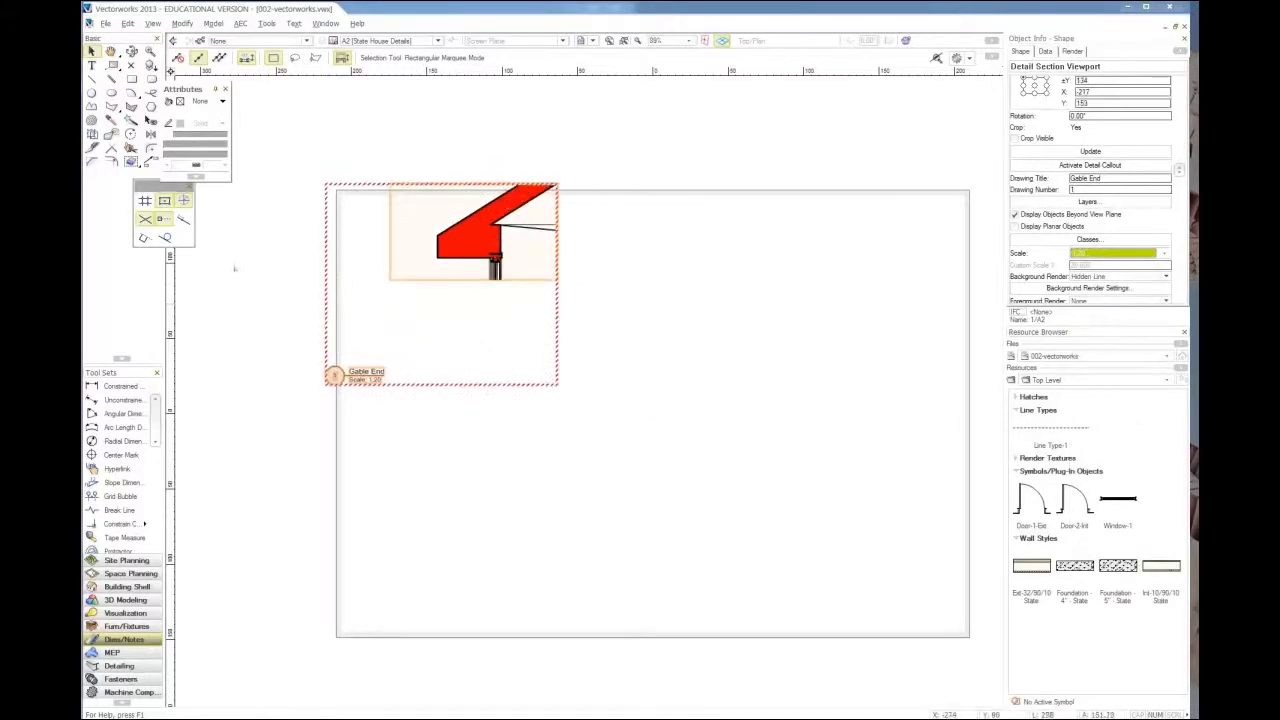
{"action": "left_click_drag", "start_coordinate": [474, 280], "coordinate": [419, 305]}
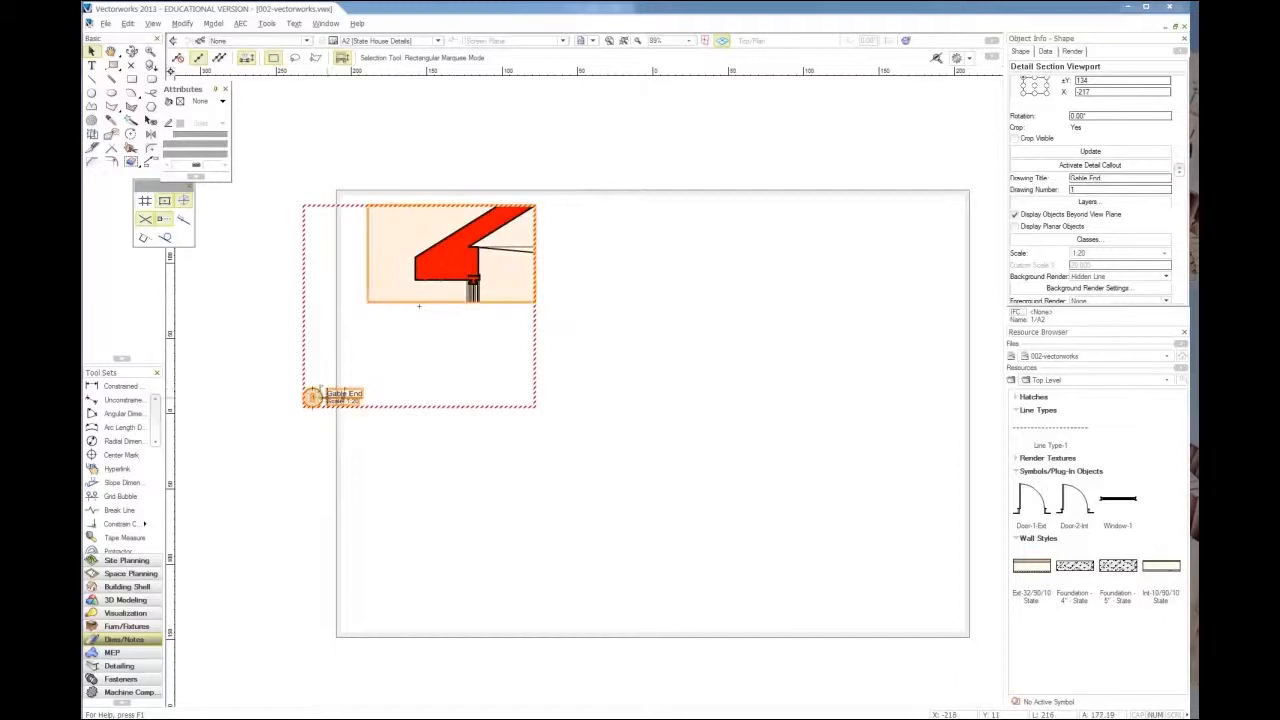
{"action": "left_click_drag", "start_coordinate": [312, 397], "coordinate": [345, 397]}
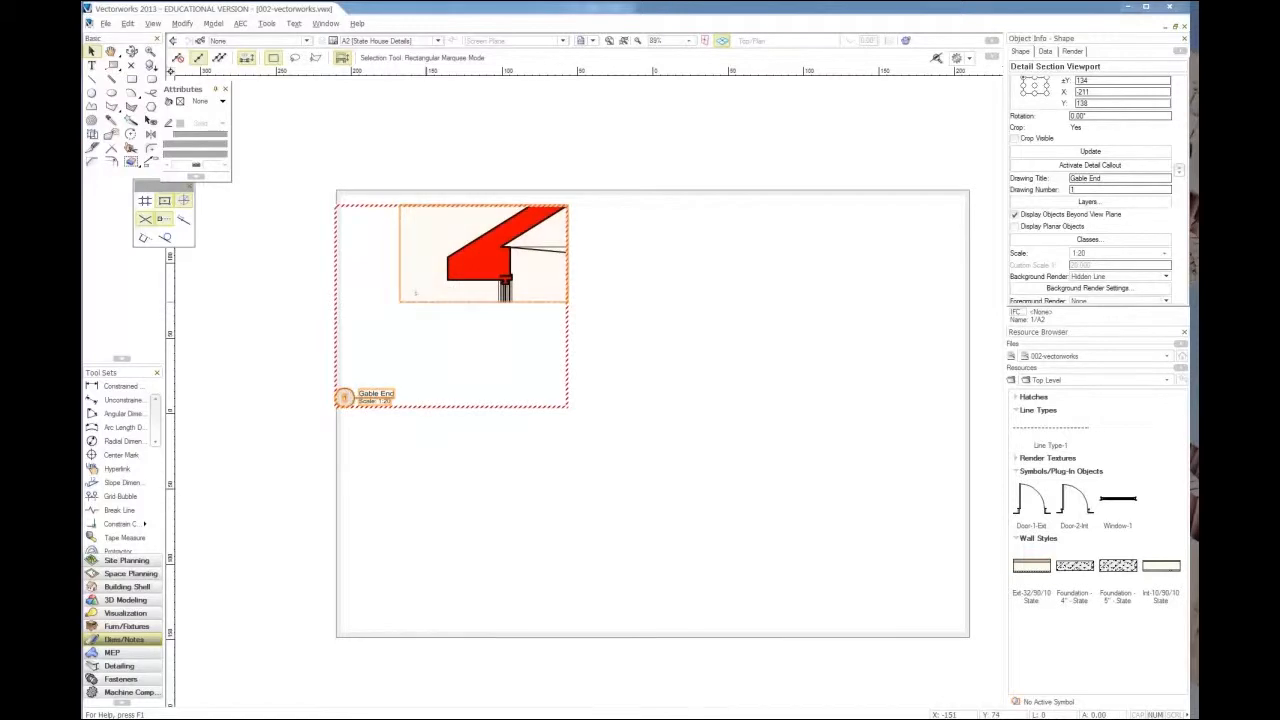
Edit the Gable End viewport's annotations, moving its drawing label directly beneath the eave detail, and exit annotation editing.
{"action": "double_click", "coordinate": [425, 302]}
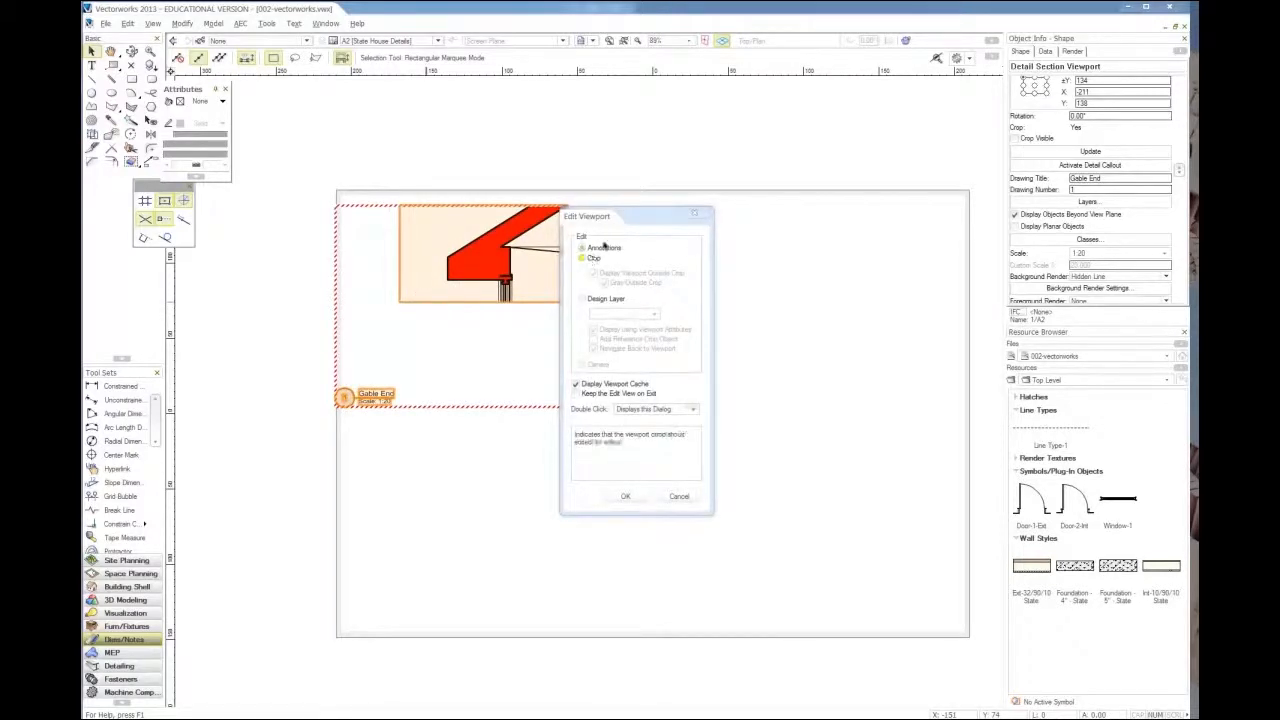
{"action": "left_click", "coordinate": [625, 496]}
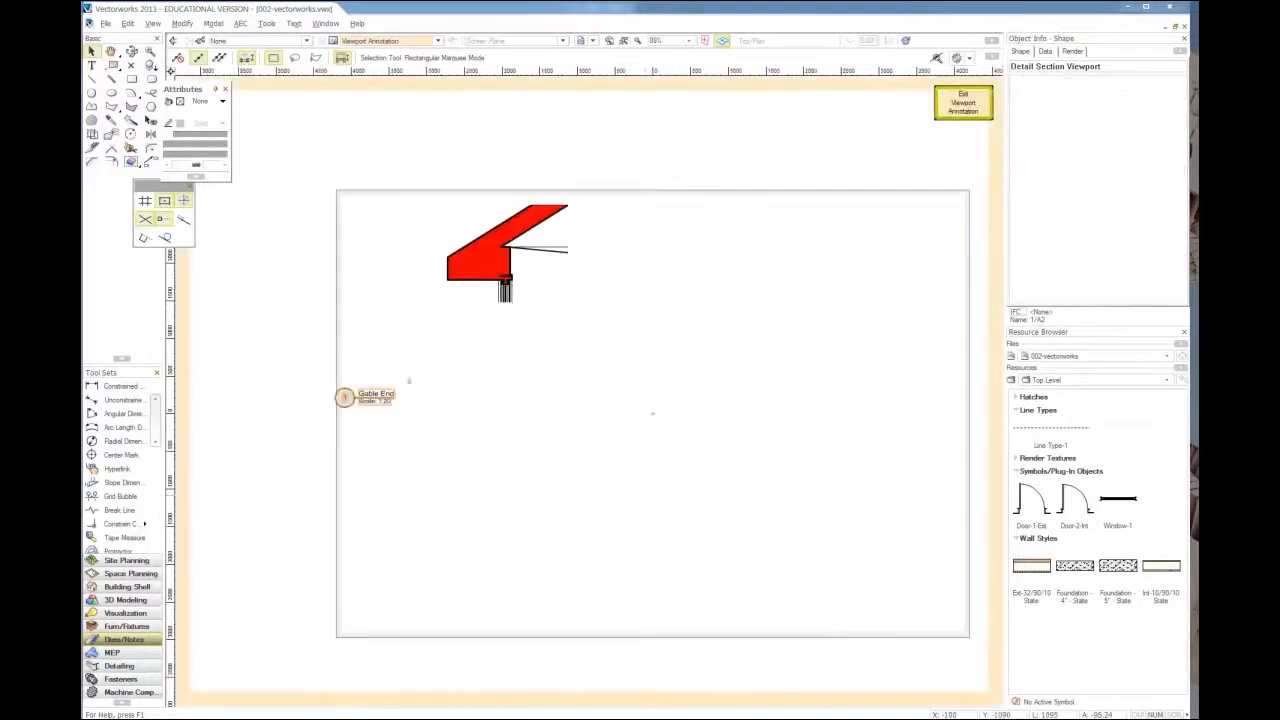
{"action": "left_click", "coordinate": [375, 394]}
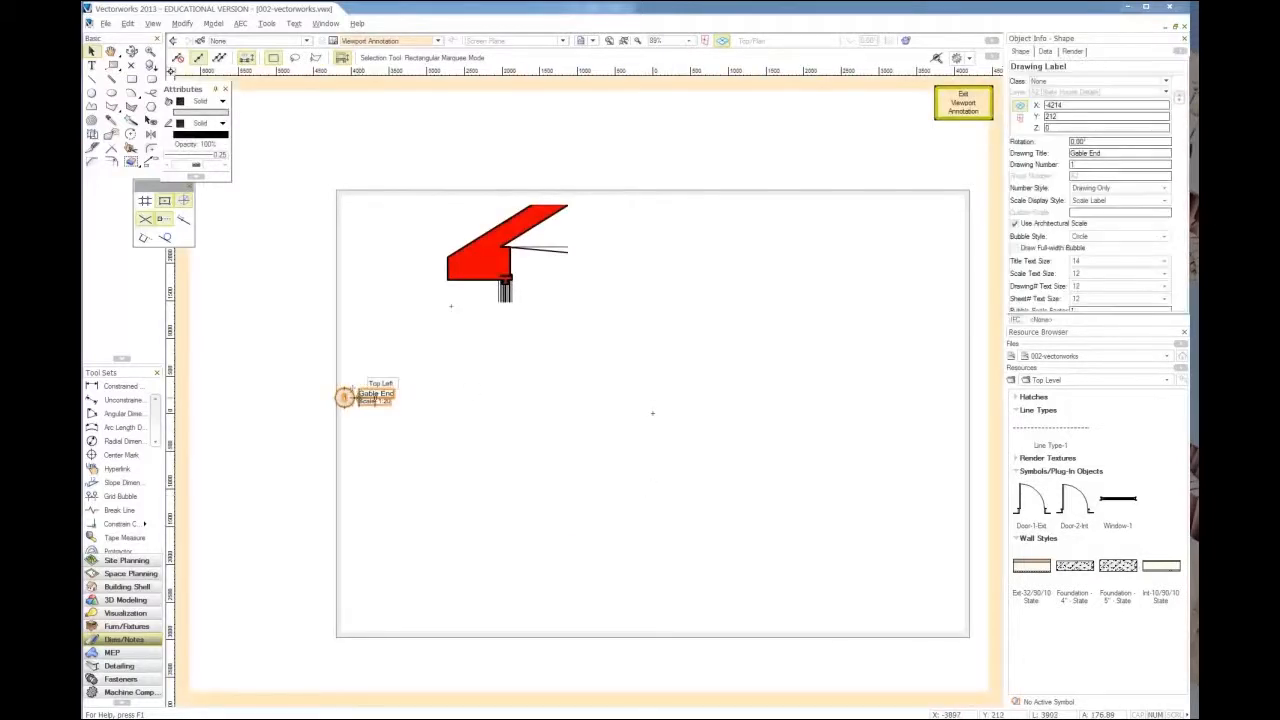
{"action": "left_click_drag", "start_coordinate": [350, 388], "coordinate": [488, 350]}
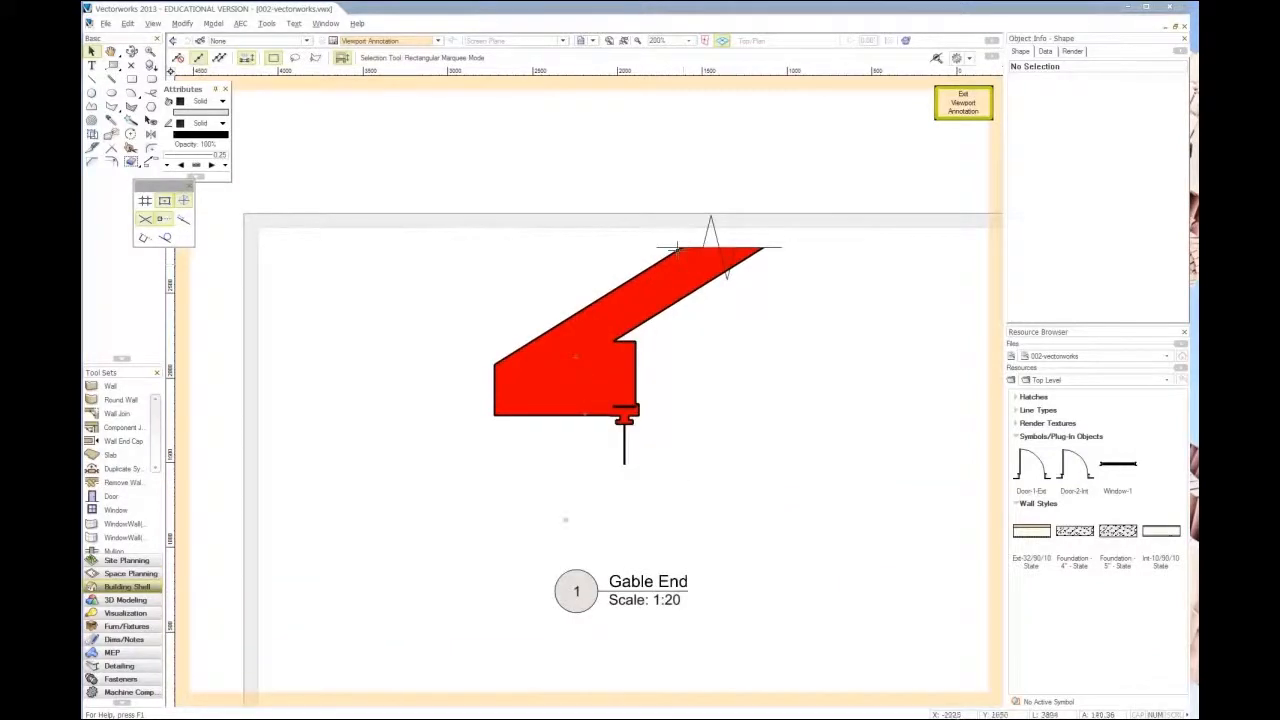
{"action": "left_click", "coordinate": [960, 101]}
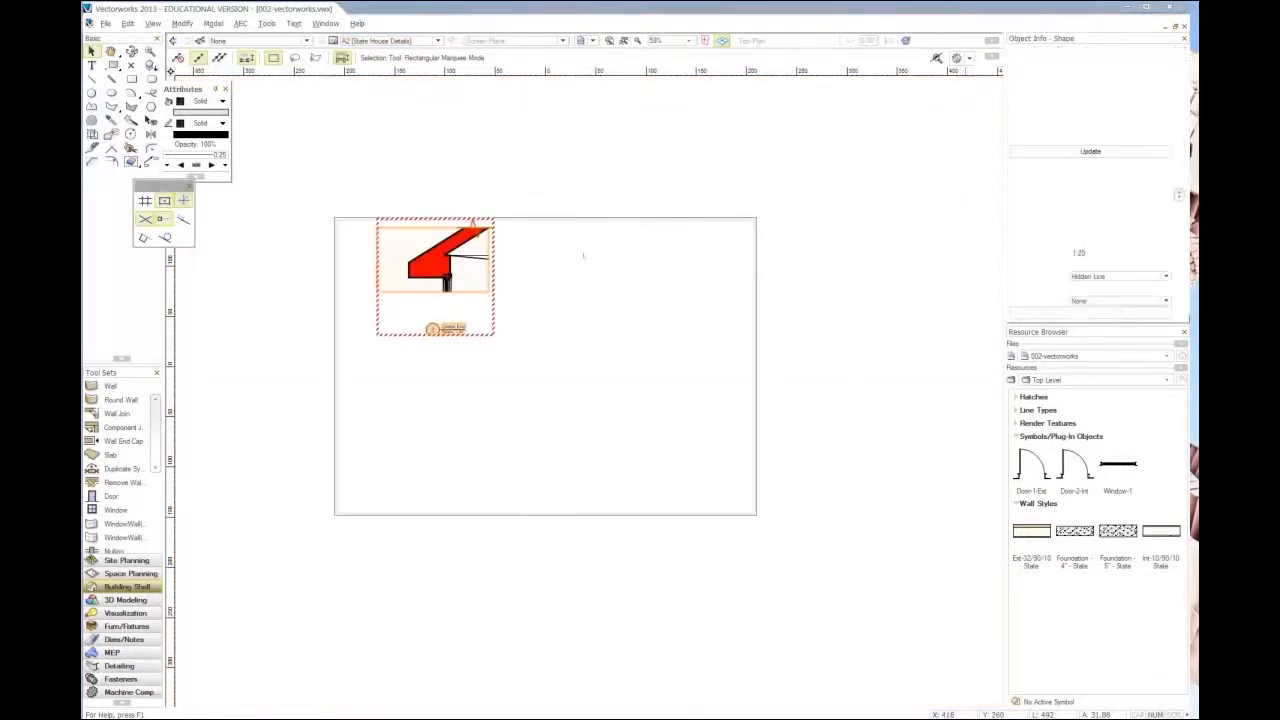
Return to sheet layer A1 (State House 1456) and inspect the detail callout on the section viewport.
{"action": "left_click", "coordinate": [543, 366]}
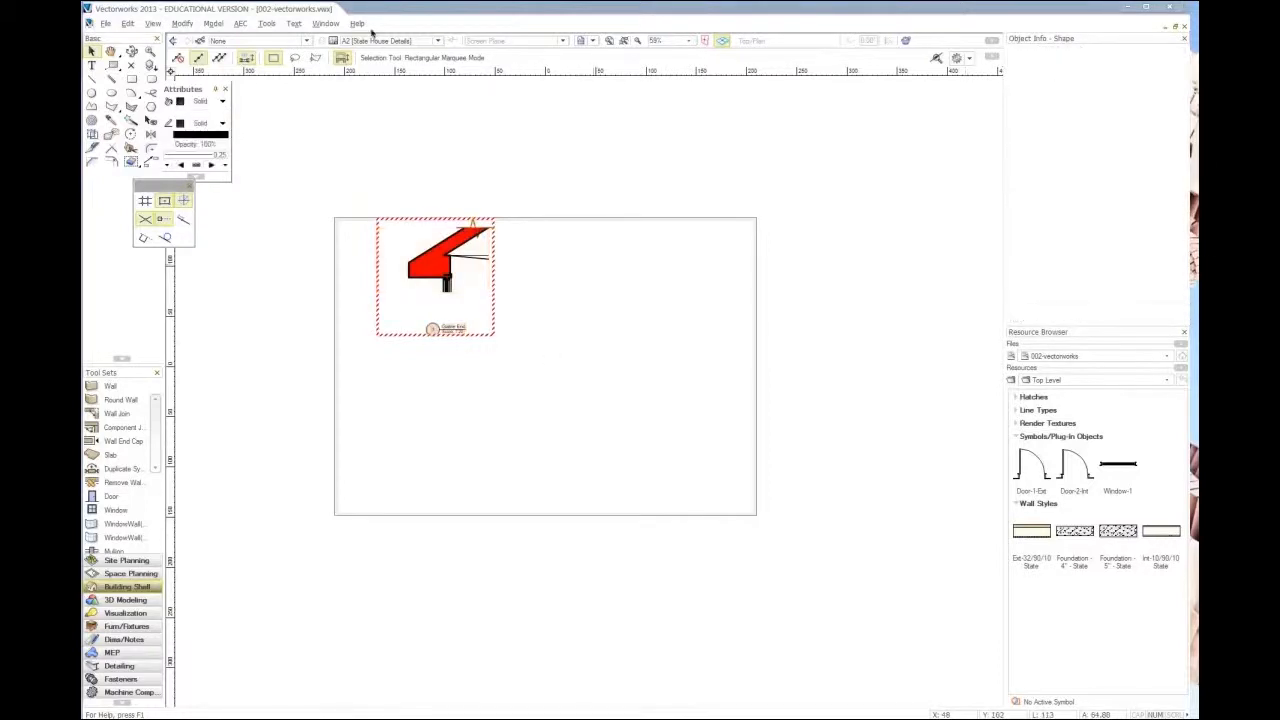
{"action": "left_click", "coordinate": [380, 41]}
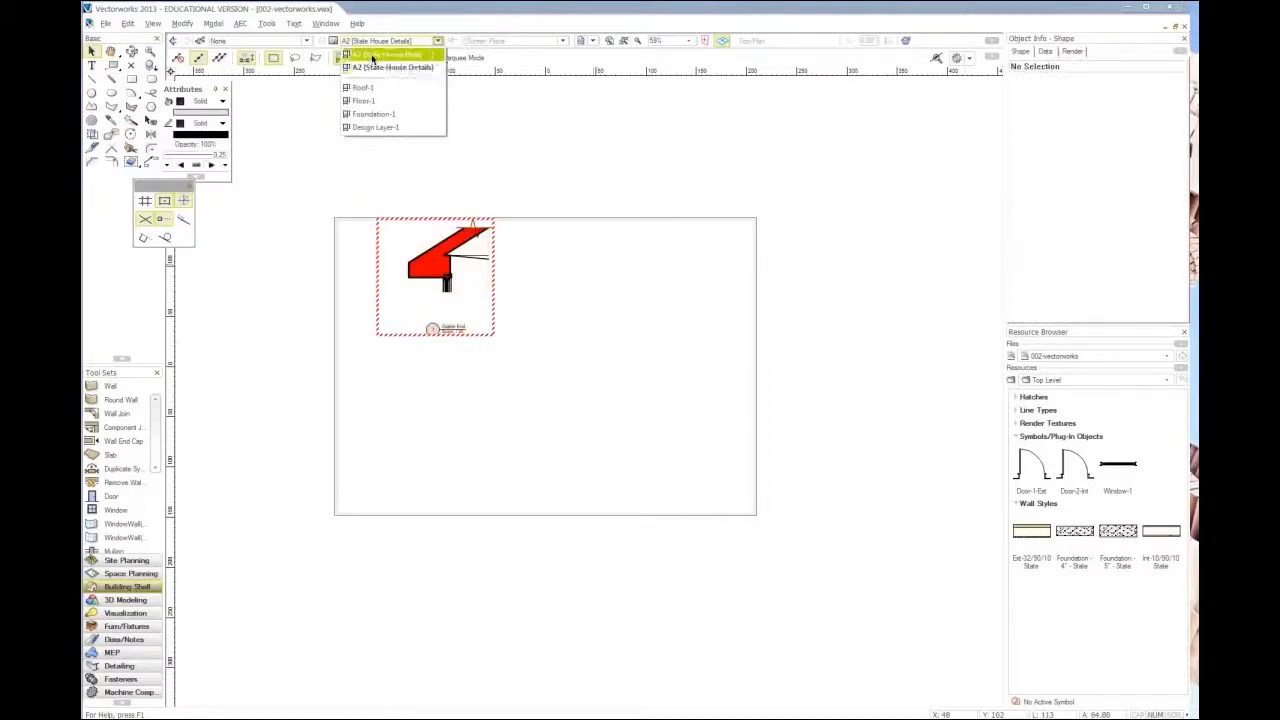
{"action": "left_click", "coordinate": [372, 55]}
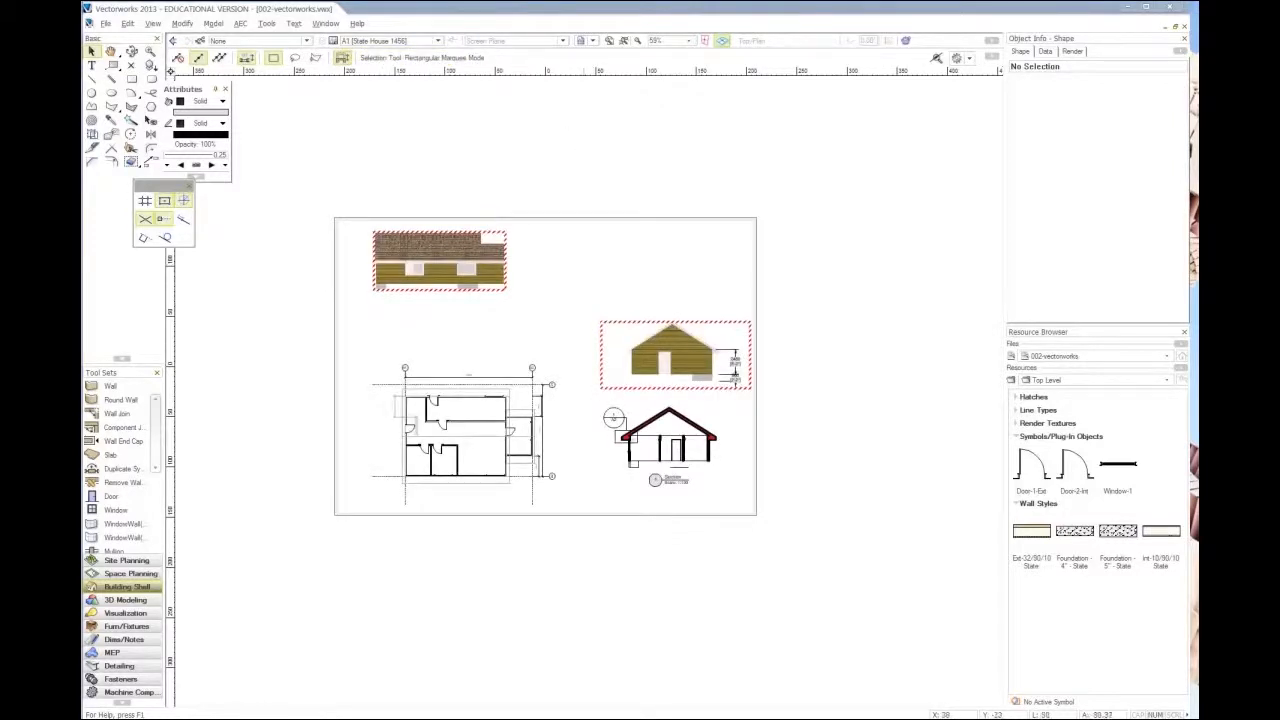
{"action": "scroll", "coordinate": [648, 440], "scroll_direction": "up", "scroll_amount": 3}
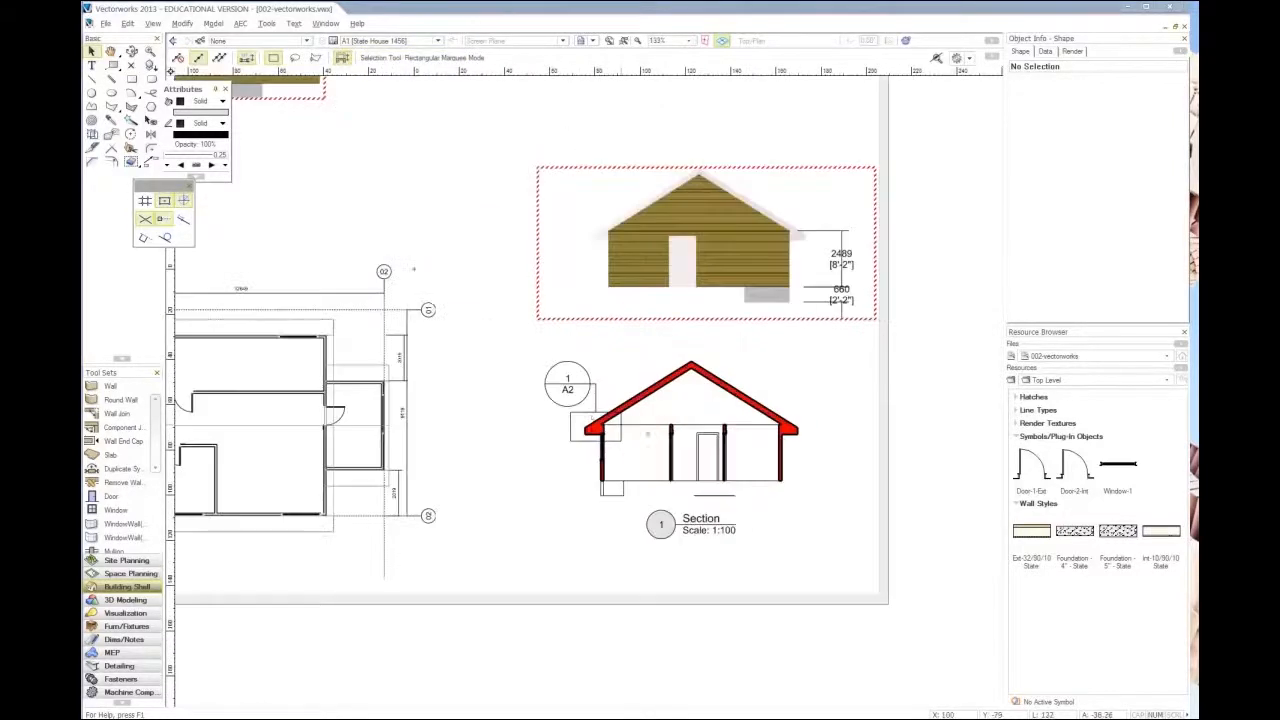
{"action": "scroll", "coordinate": [722, 425], "scroll_direction": "up", "scroll_amount": 2}
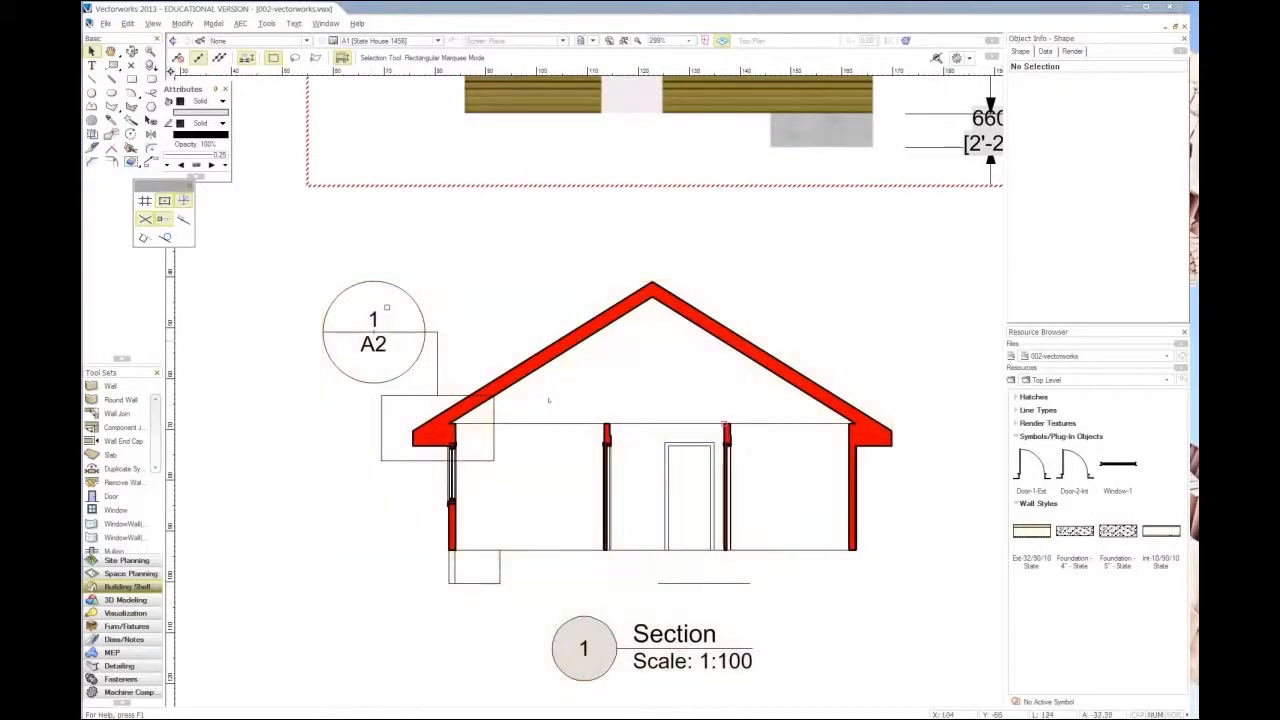
{"action": "scroll", "coordinate": [630, 458], "scroll_direction": "down", "scroll_amount": 3}
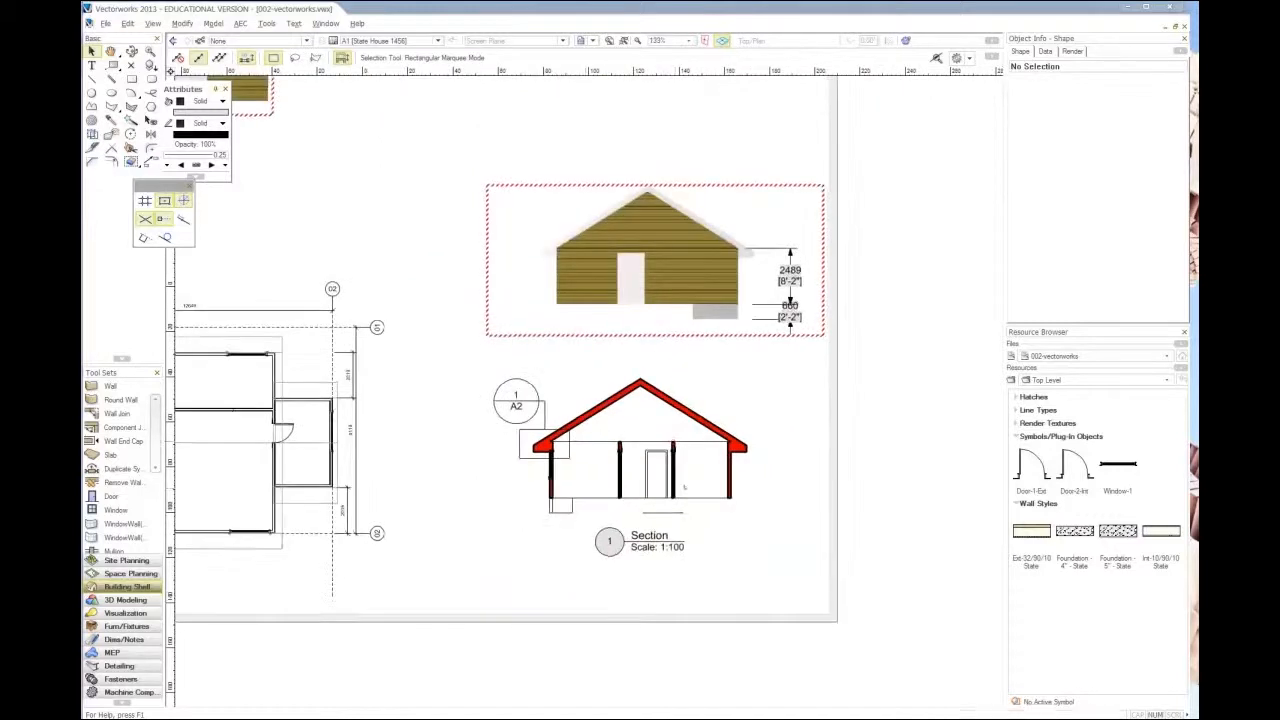
{"action": "middle_click_drag", "start_coordinate": [362, 287], "coordinate": [471, 335]}
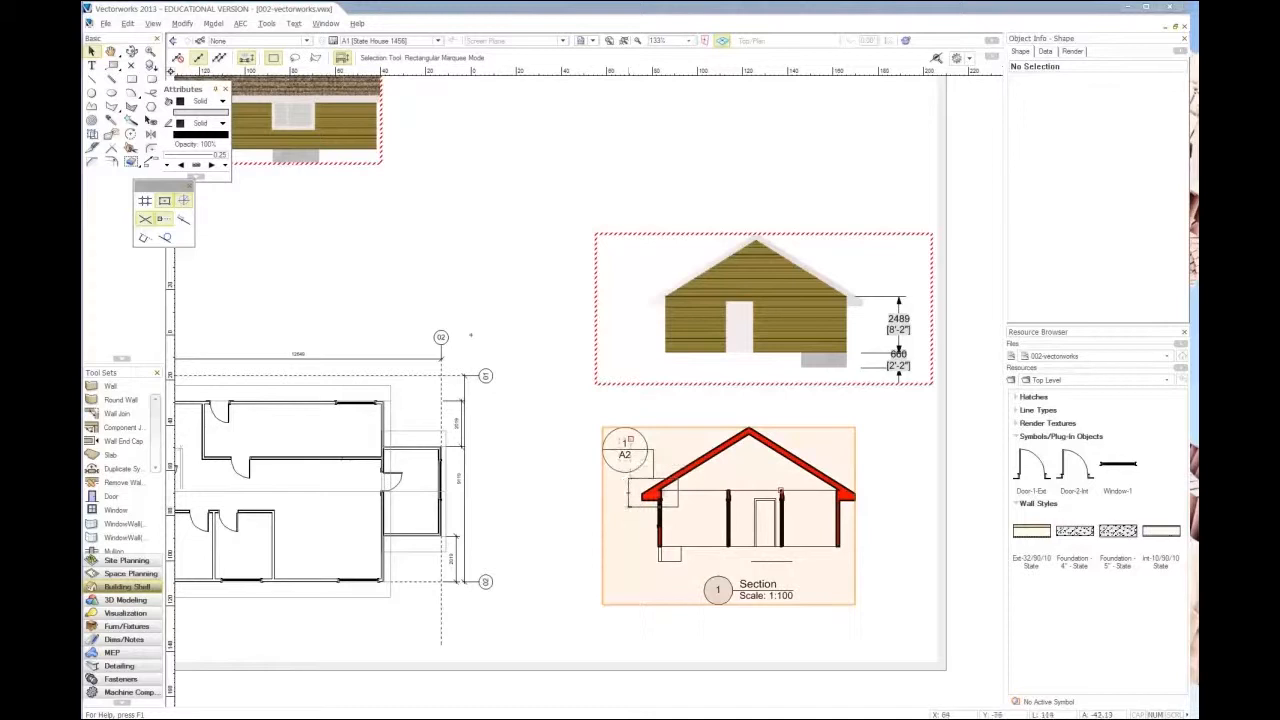
Draw a rounded rectangle about 7 by 4 mm around the exterior window's sill in the section as a detail boundary.
{"action": "scroll", "coordinate": [692, 497], "scroll_direction": "up", "scroll_amount": 2}
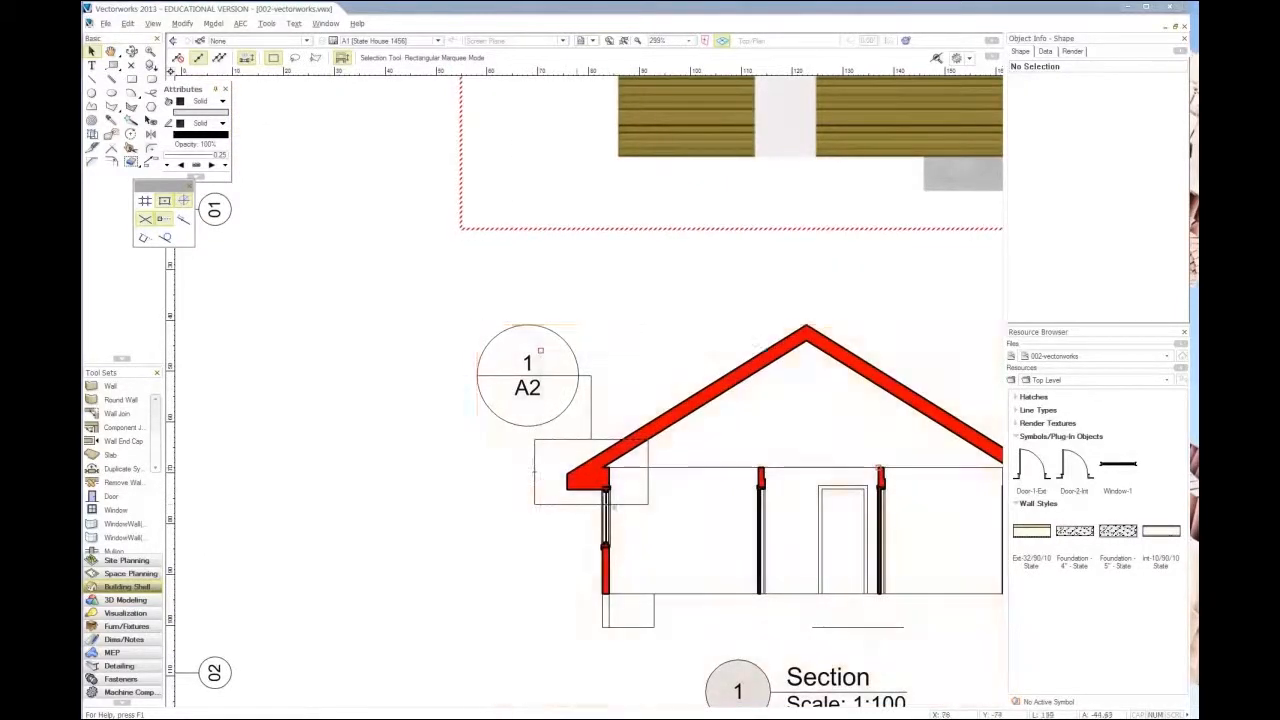
{"action": "left_click", "coordinate": [151, 80]}
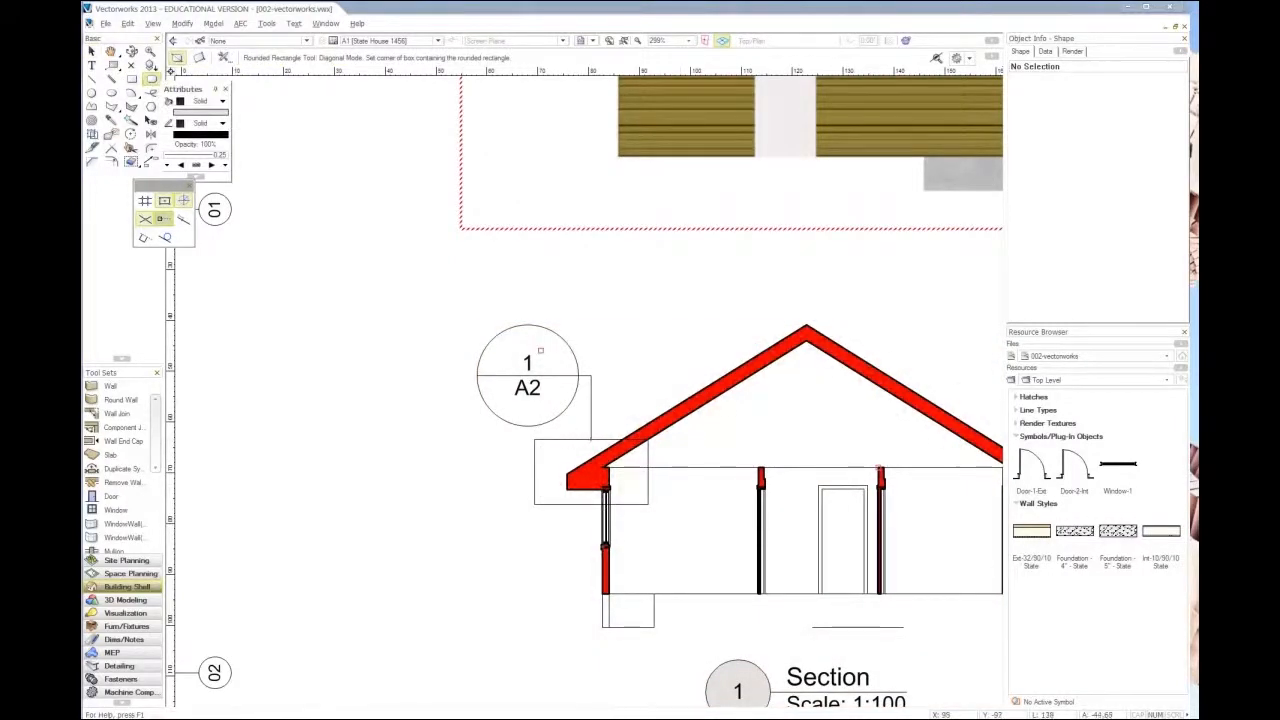
{"action": "scroll", "coordinate": [540, 350], "scroll_direction": "up", "scroll_amount": 2}
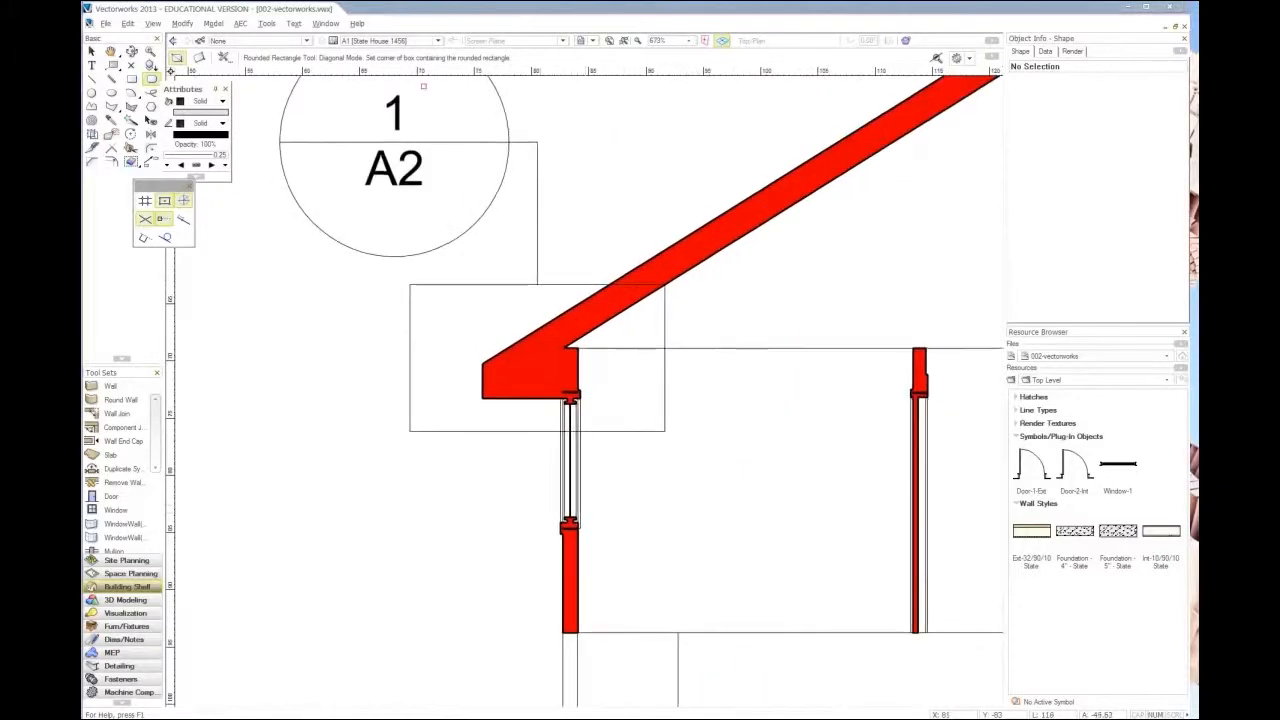
{"action": "left_click", "coordinate": [531, 501]}
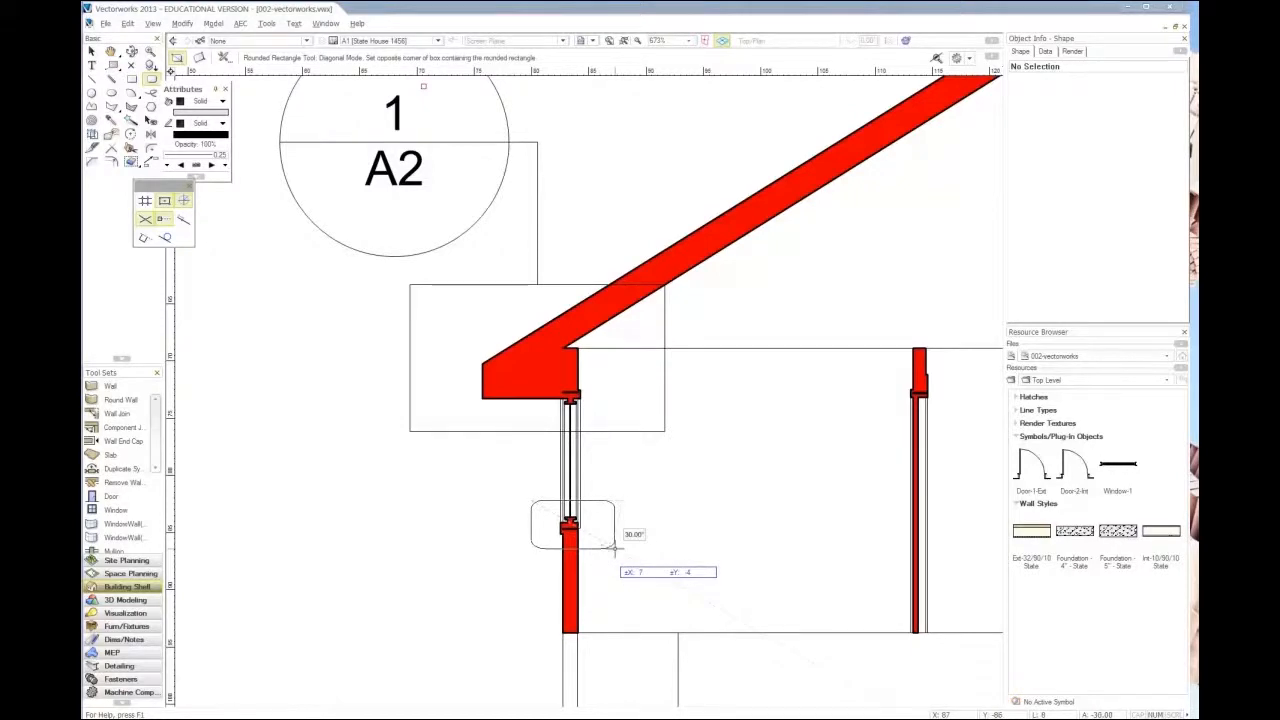
{"action": "left_click", "coordinate": [614, 547]}
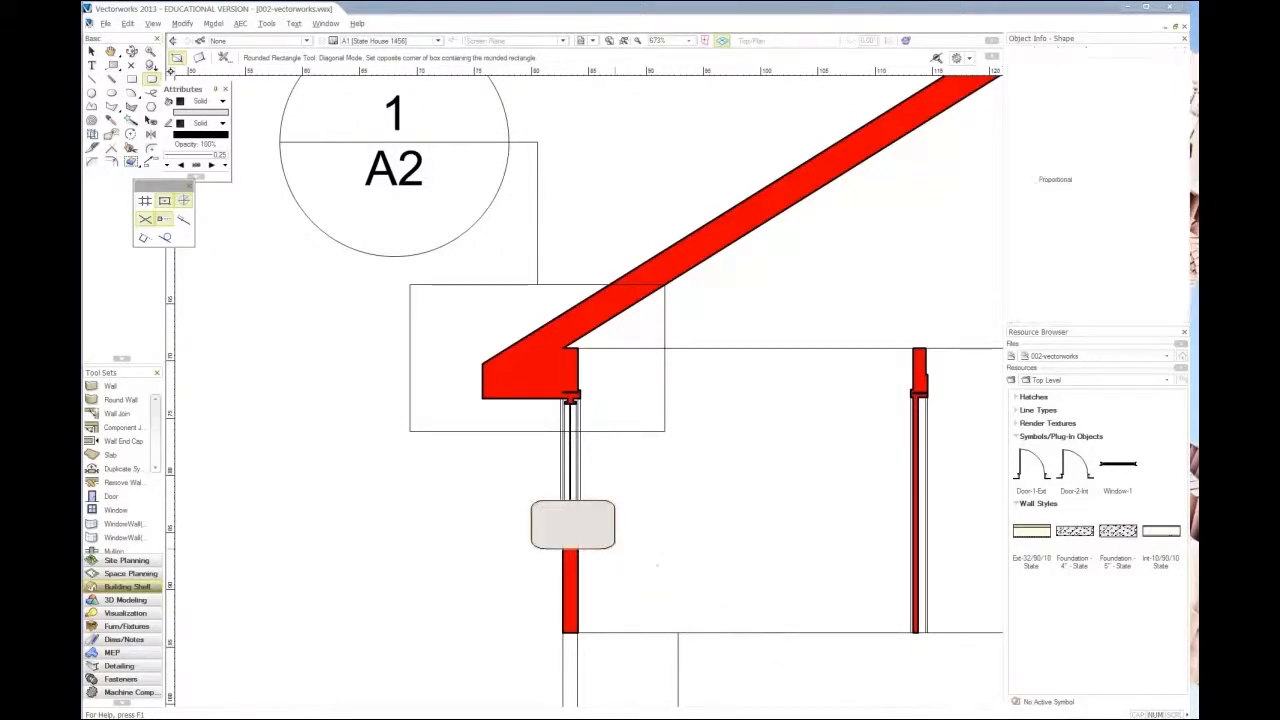
Create a detail viewport from the rounded rectangle on sheet A2 (State House Details), titled Window Sill, at 1:20 scale.
{"action": "left_click", "coordinate": [152, 23]}
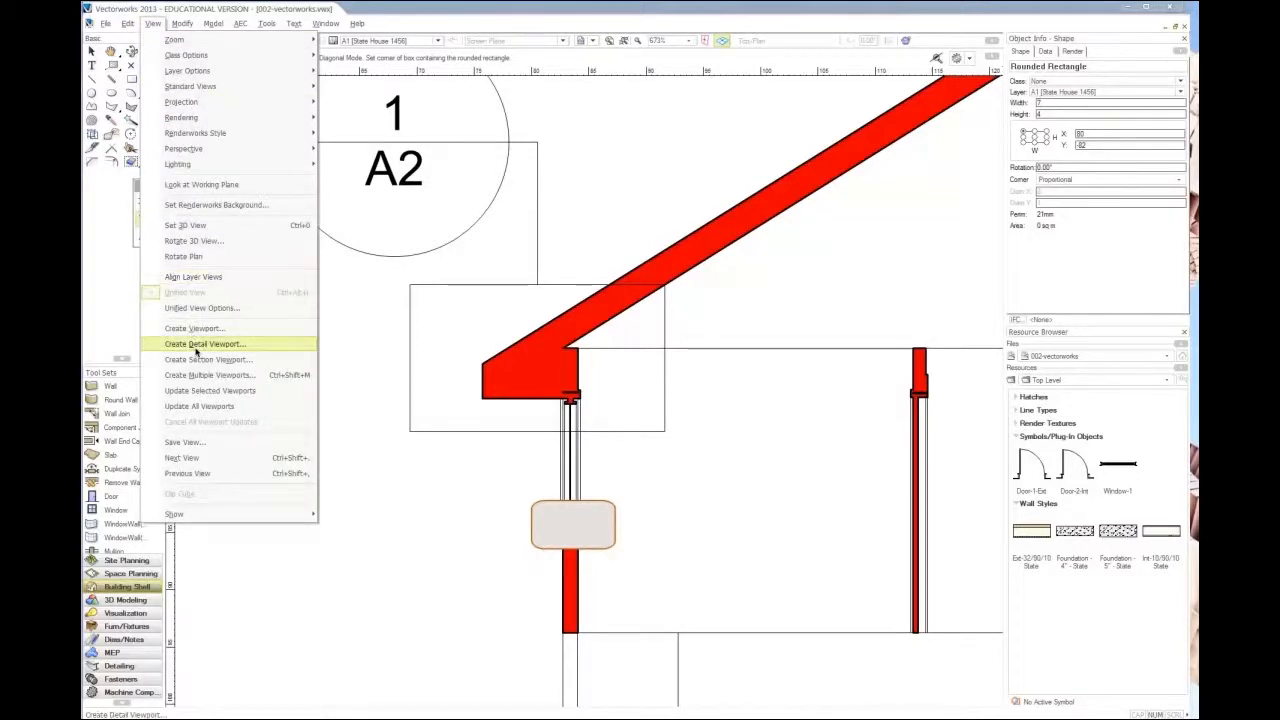
{"action": "left_click", "coordinate": [197, 346]}
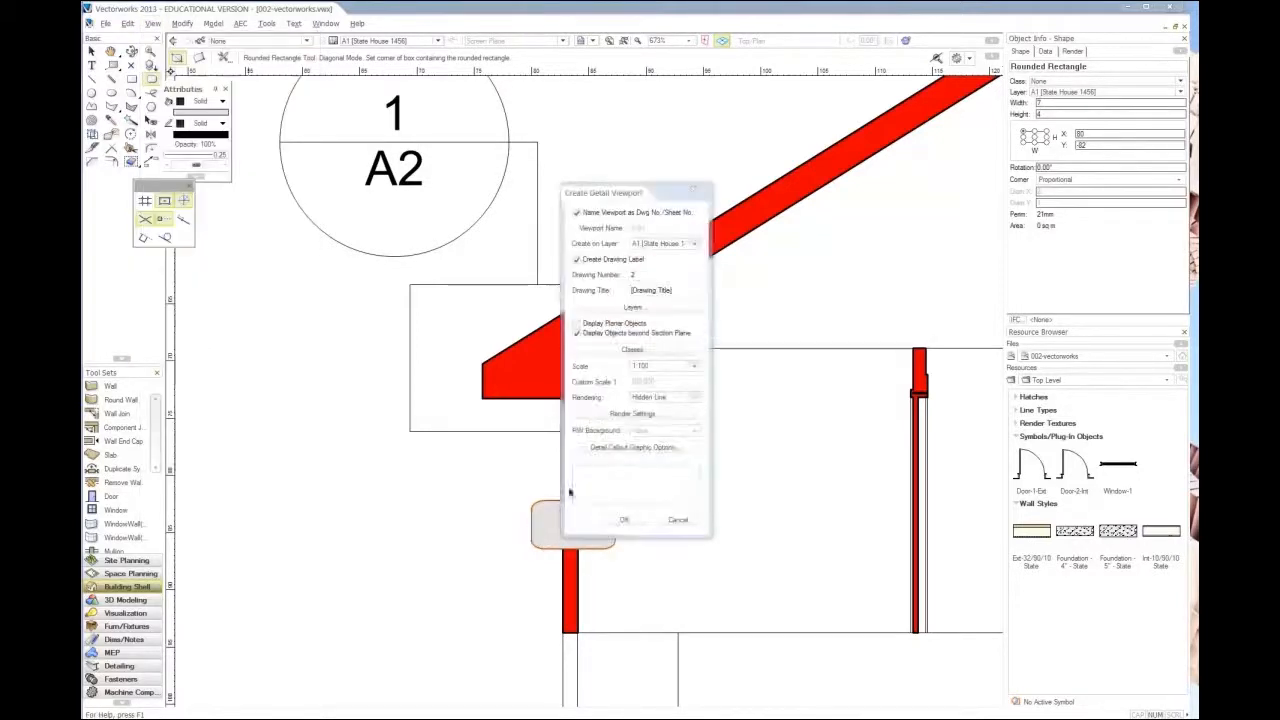
{"action": "left_click", "coordinate": [655, 243]}
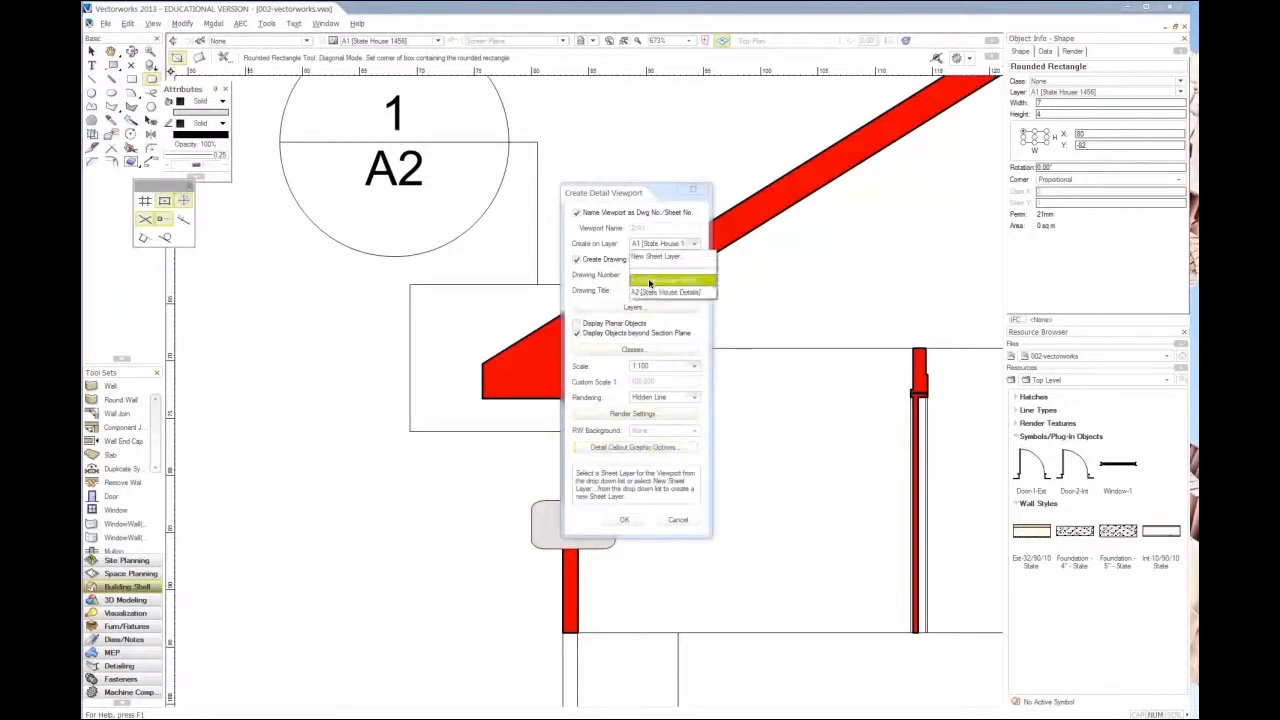
{"action": "left_click", "coordinate": [650, 295]}
{"action": "left_click_drag", "start_coordinate": [682, 290], "coordinate": [584, 284]}
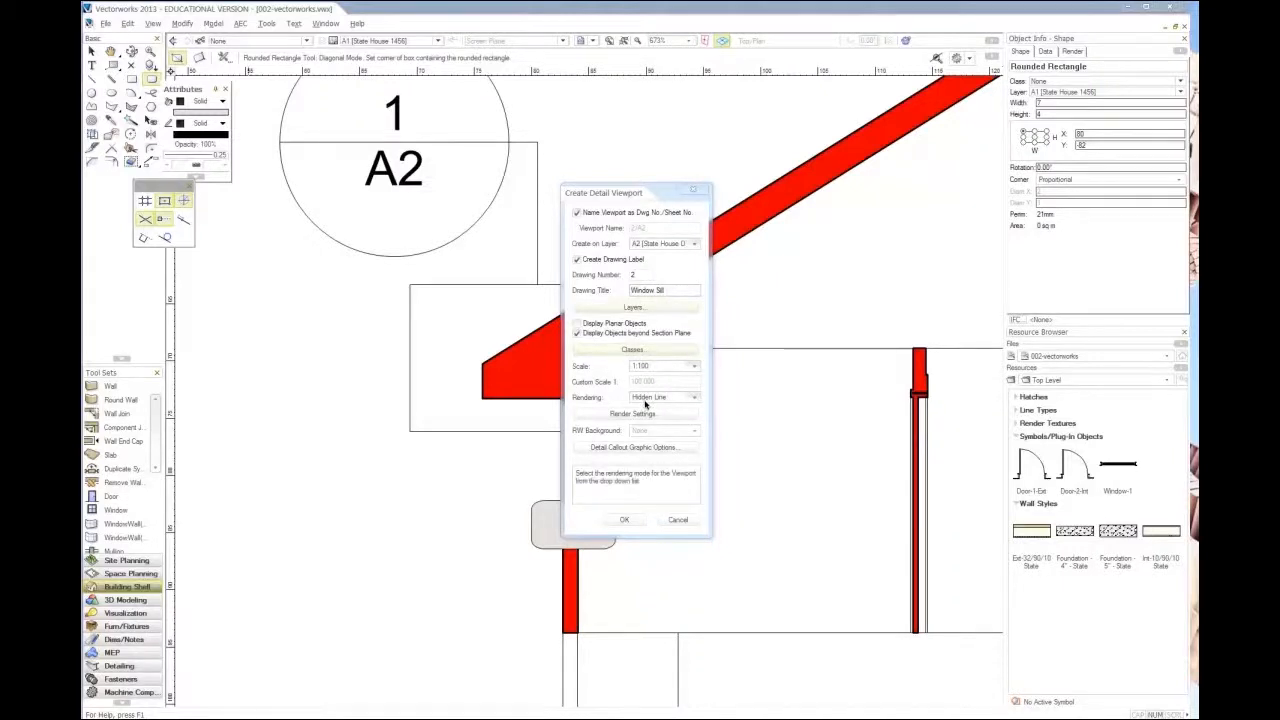
{"action": "left_click", "coordinate": [649, 370]}
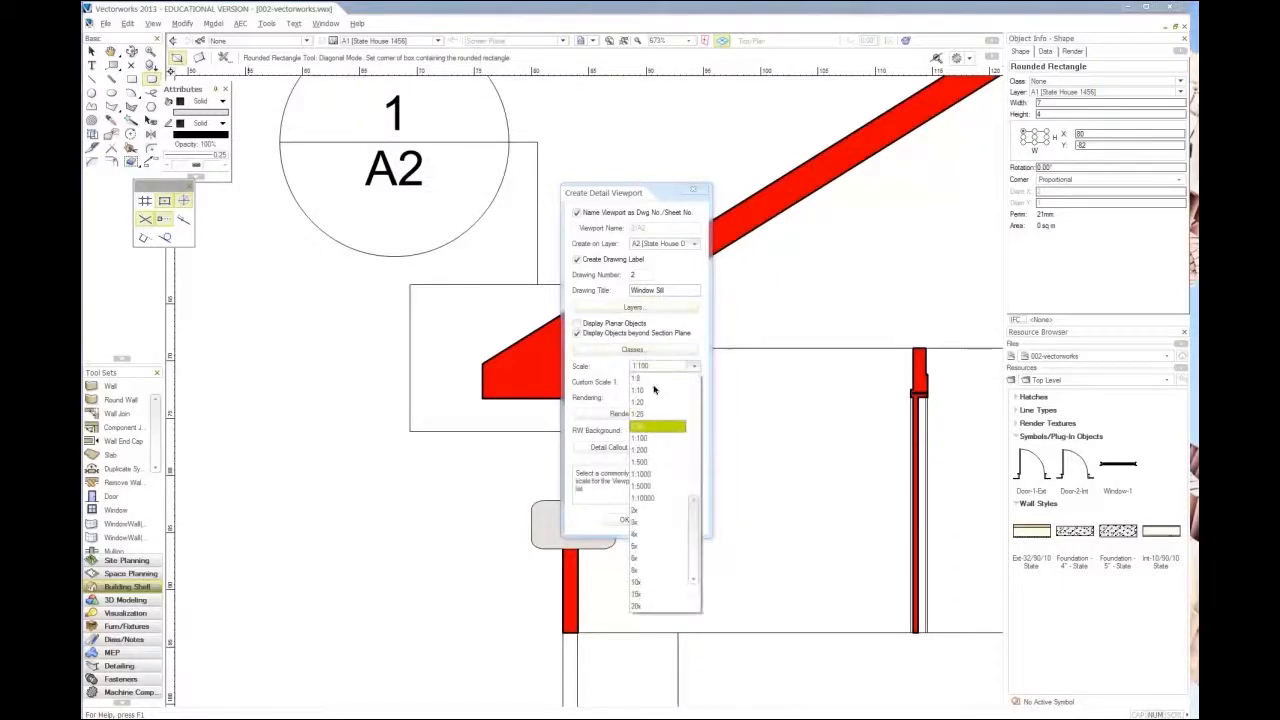
{"action": "left_click", "coordinate": [653, 401]}
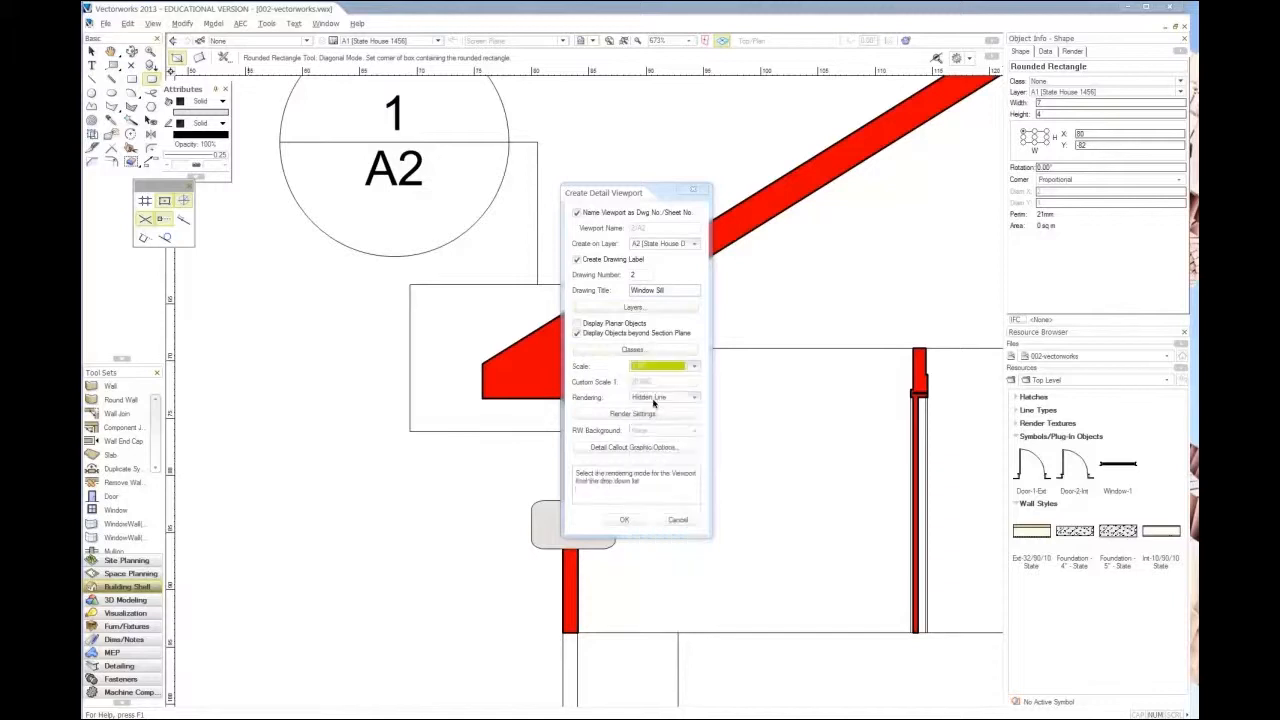
{"action": "left_click", "coordinate": [637, 521]}
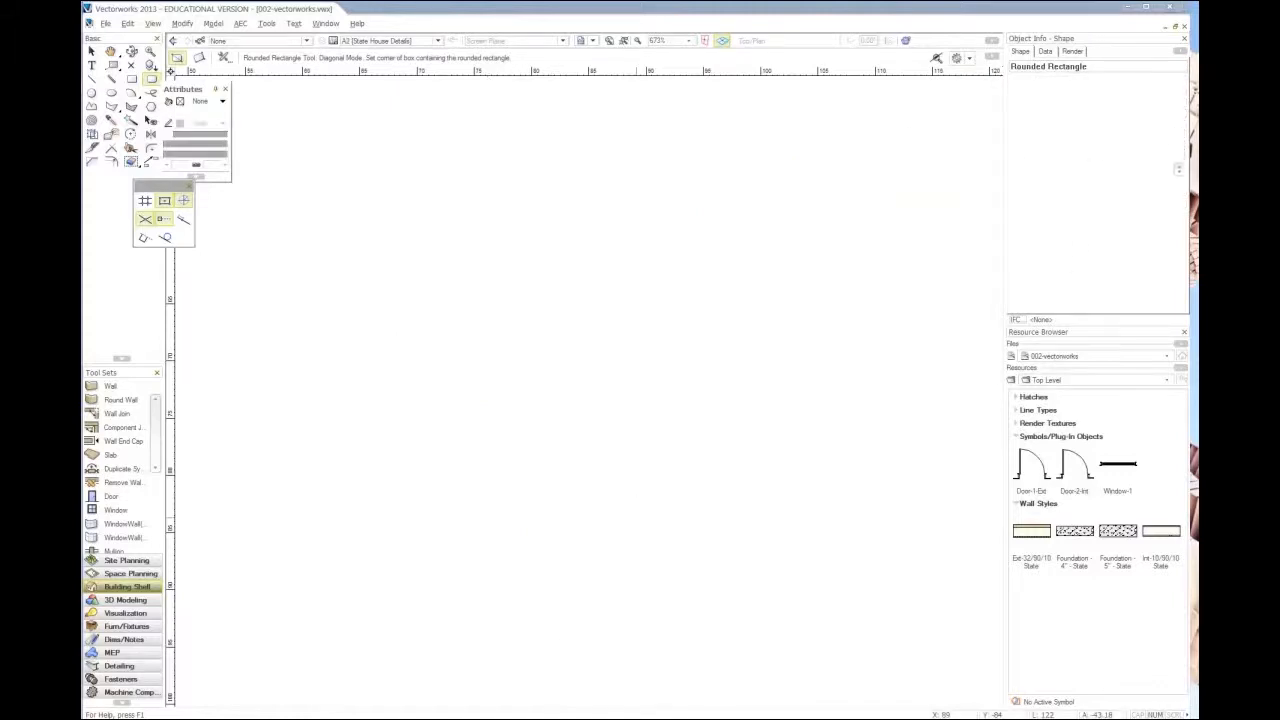
Set the Window Sill detail viewport's scale to 1:5 and move it right and down, clear of the Gable End detail.
{"action": "left_click", "coordinate": [91, 50]}
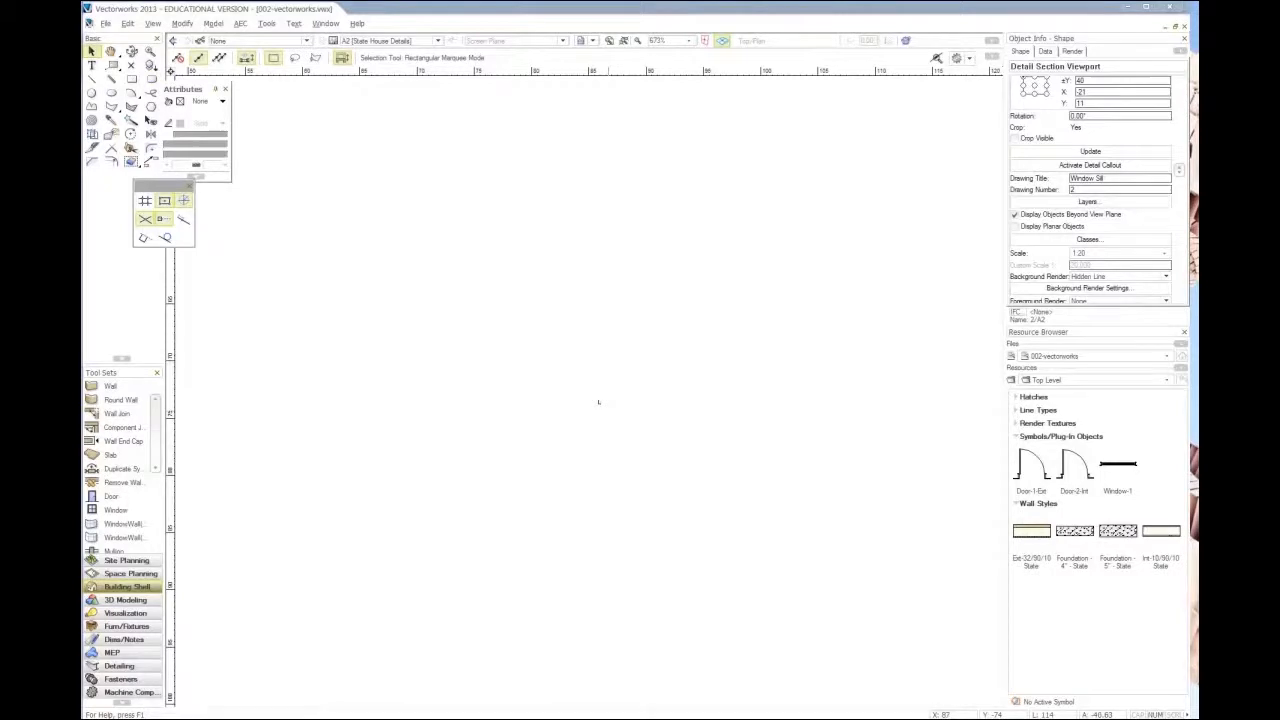
{"action": "scroll", "coordinate": [633, 420], "scroll_direction": "down", "scroll_amount": 1}
{"action": "left_click", "coordinate": [670, 448]}
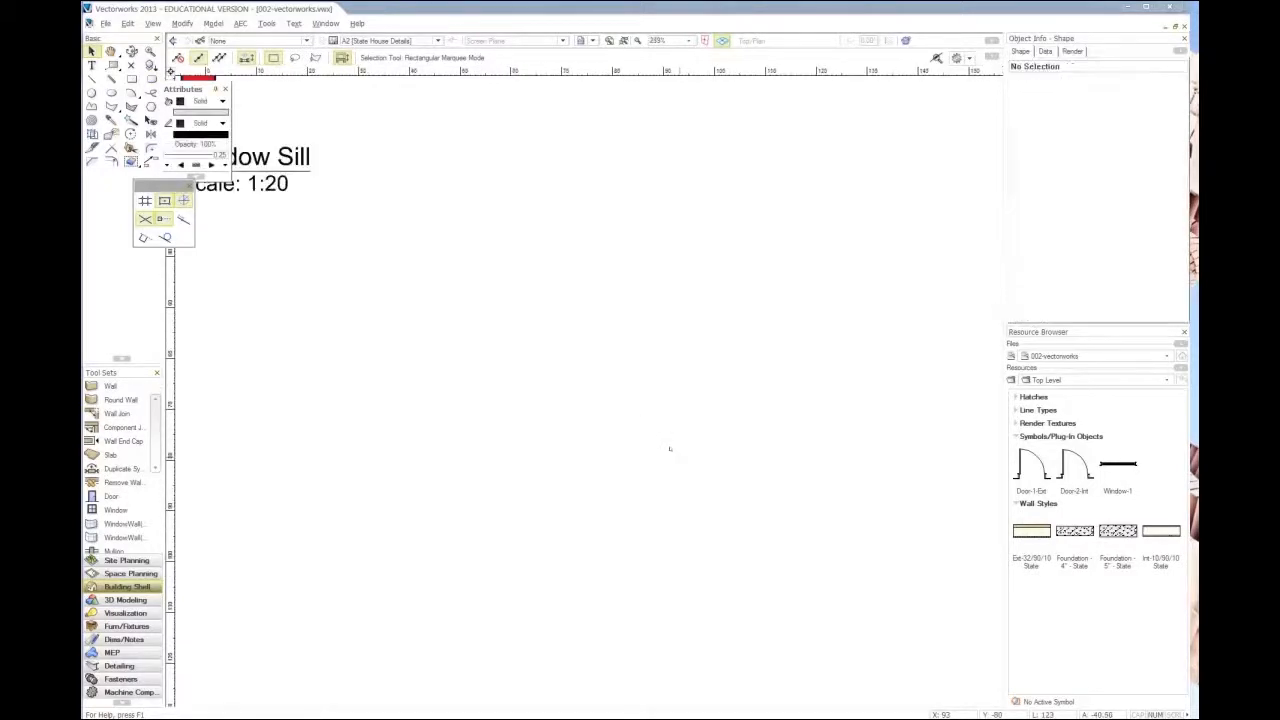
{"action": "scroll", "coordinate": [670, 448], "scroll_direction": "down", "scroll_amount": 2}
{"action": "scroll", "coordinate": [670, 448], "scroll_direction": "down", "scroll_amount": 2}
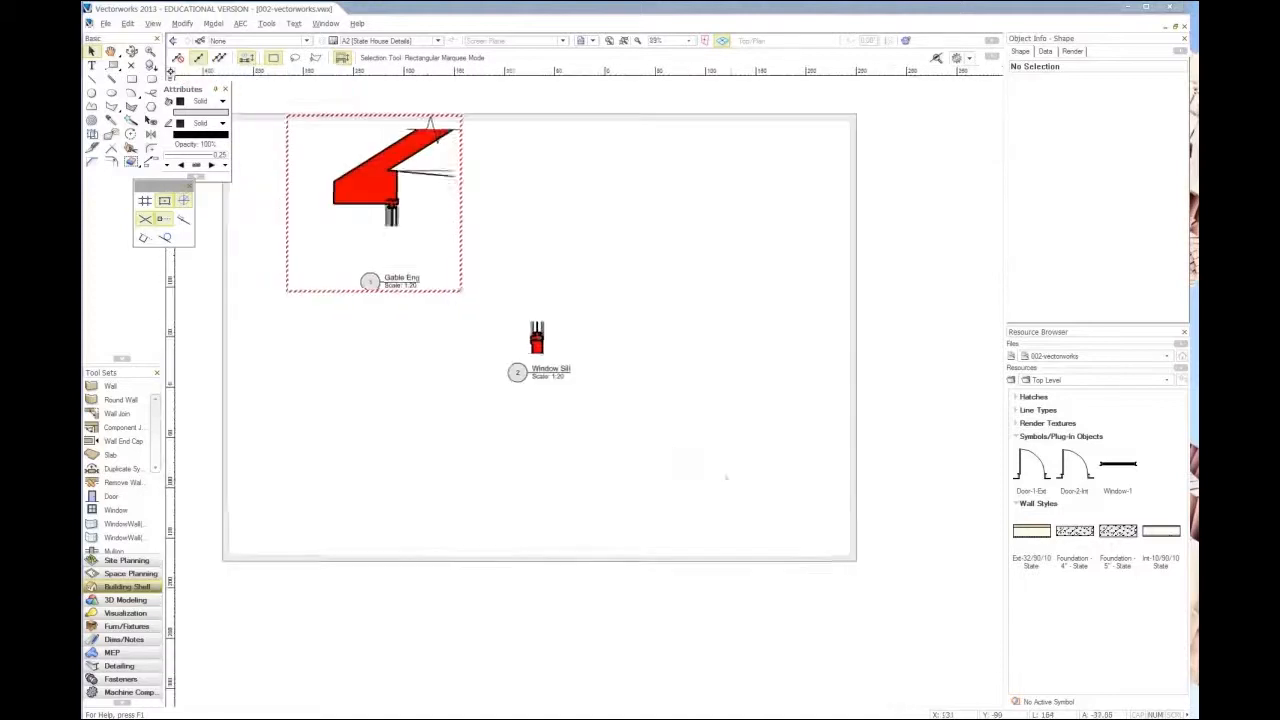
{"action": "scroll", "coordinate": [726, 478], "scroll_direction": "down", "scroll_amount": 2}
{"action": "scroll", "coordinate": [557, 370], "scroll_direction": "up", "scroll_amount": 2}
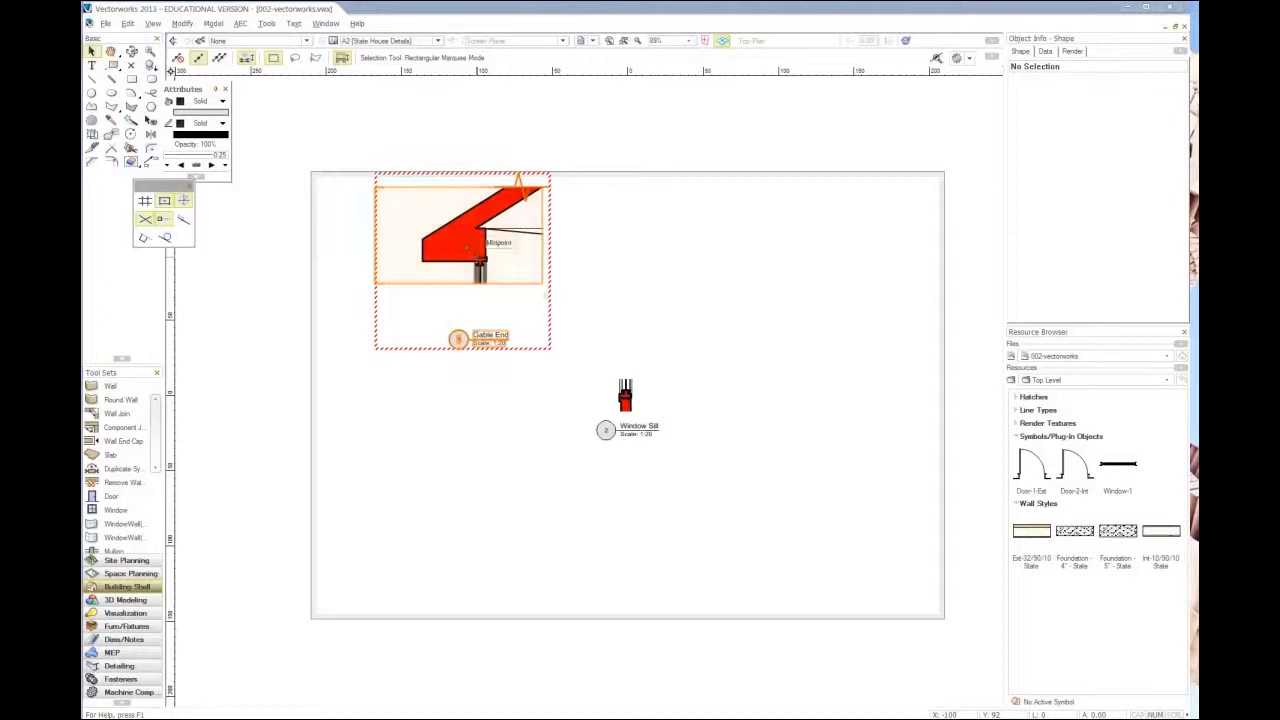
{"action": "left_click", "coordinate": [481, 262]}
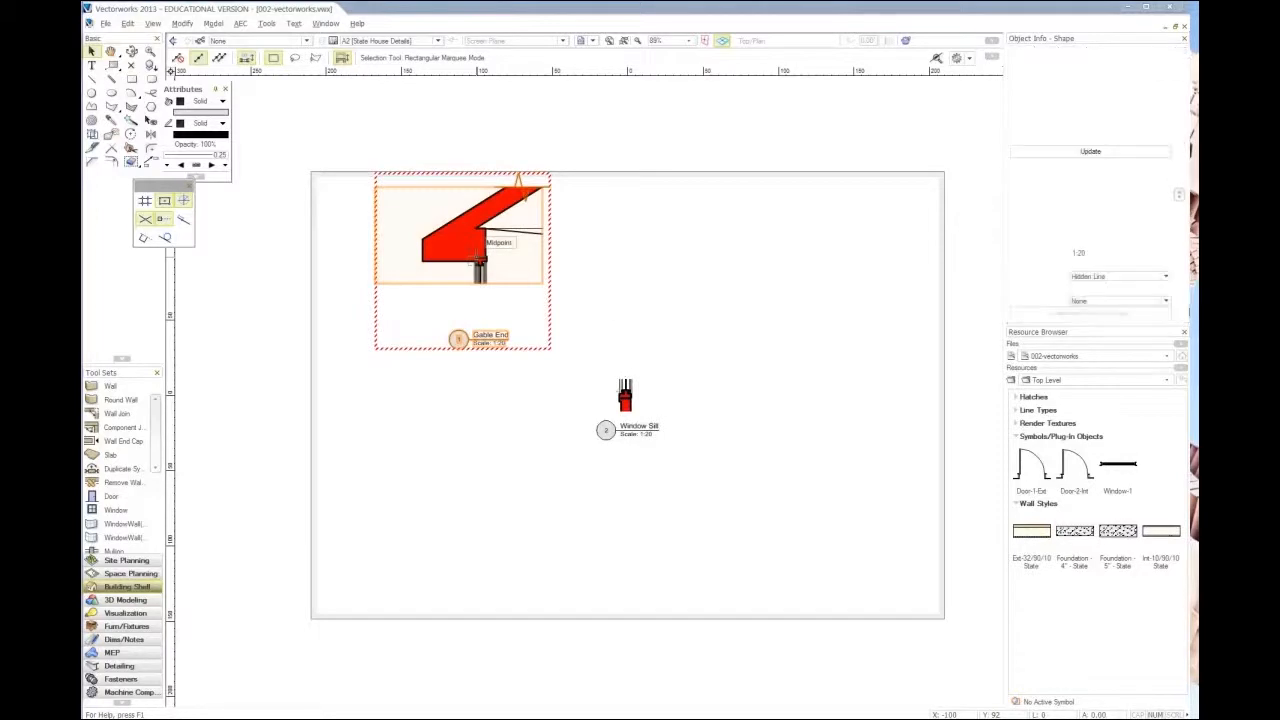
{"action": "left_click", "coordinate": [679, 407]}
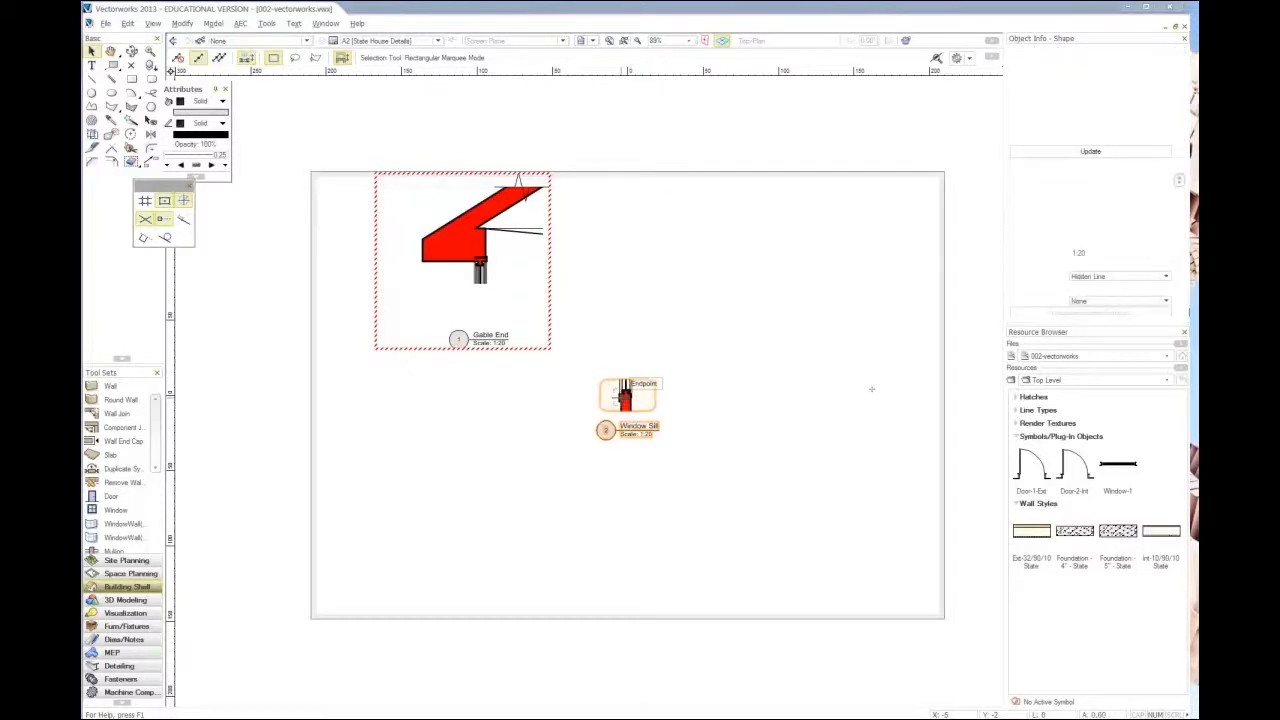
{"action": "left_click", "coordinate": [1100, 253]}
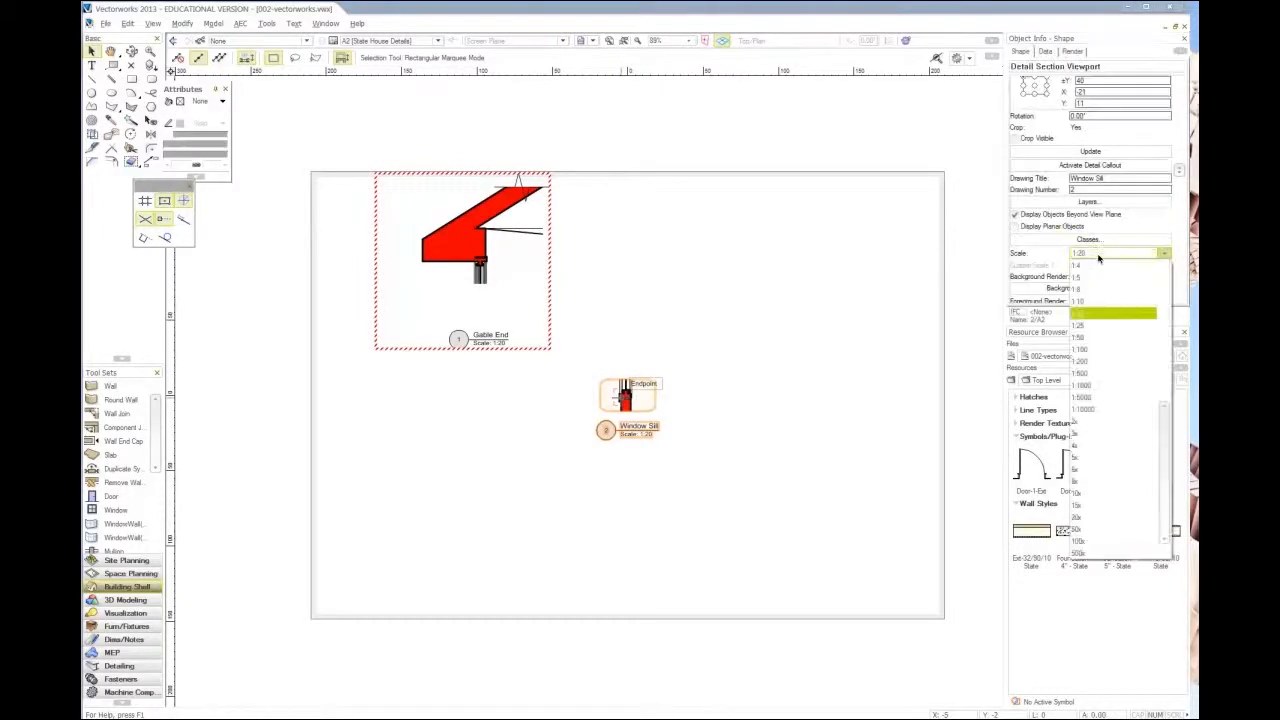
{"action": "left_click", "coordinate": [1094, 276]}
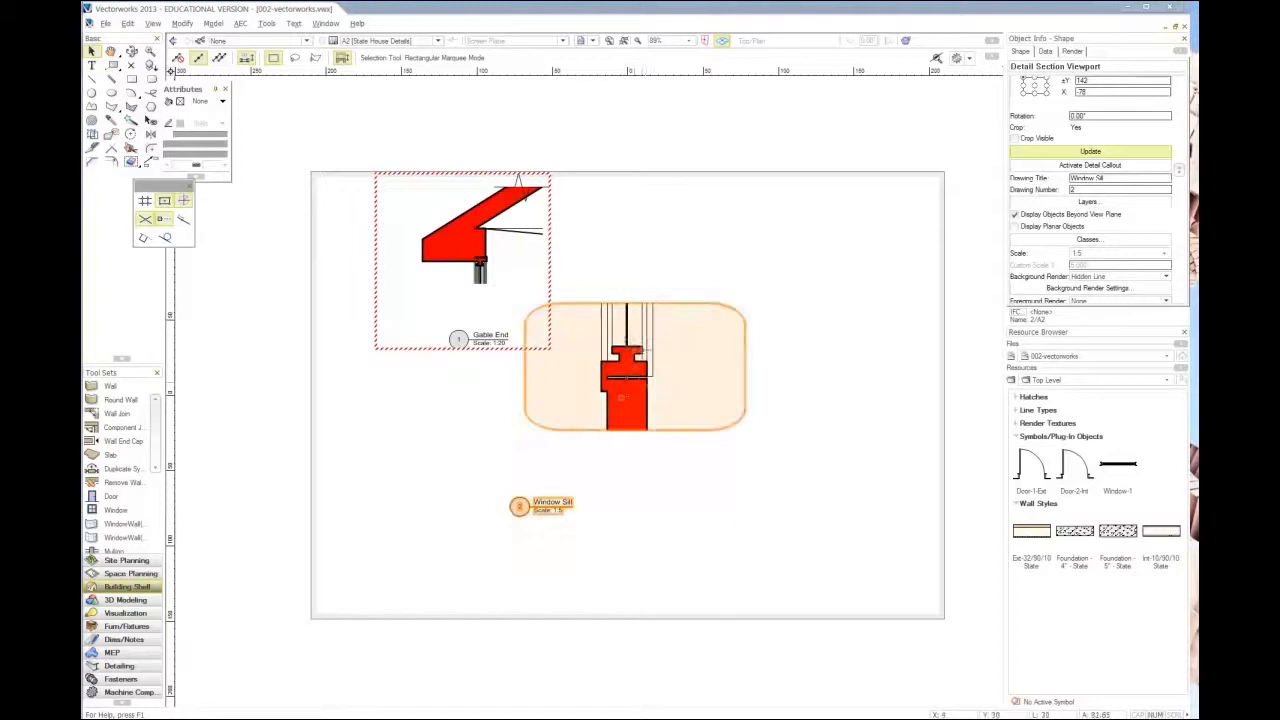
{"action": "left_click_drag", "start_coordinate": [627, 340], "coordinate": [760, 366]}
{"action": "left_click", "coordinate": [766, 290]}
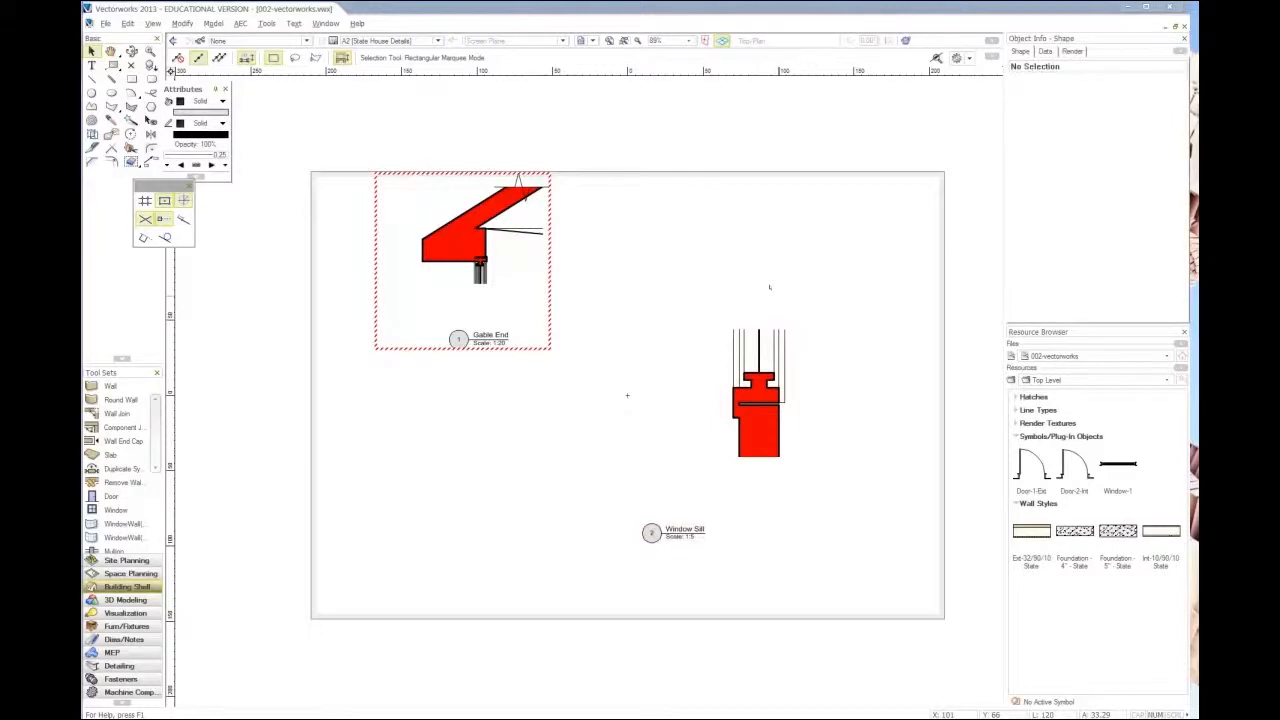
Go to sheet layer A1 (State House 1456) and start editing the section viewport's annotations.
{"action": "left_click", "coordinate": [345, 40]}
{"action": "left_click", "coordinate": [346, 45]}
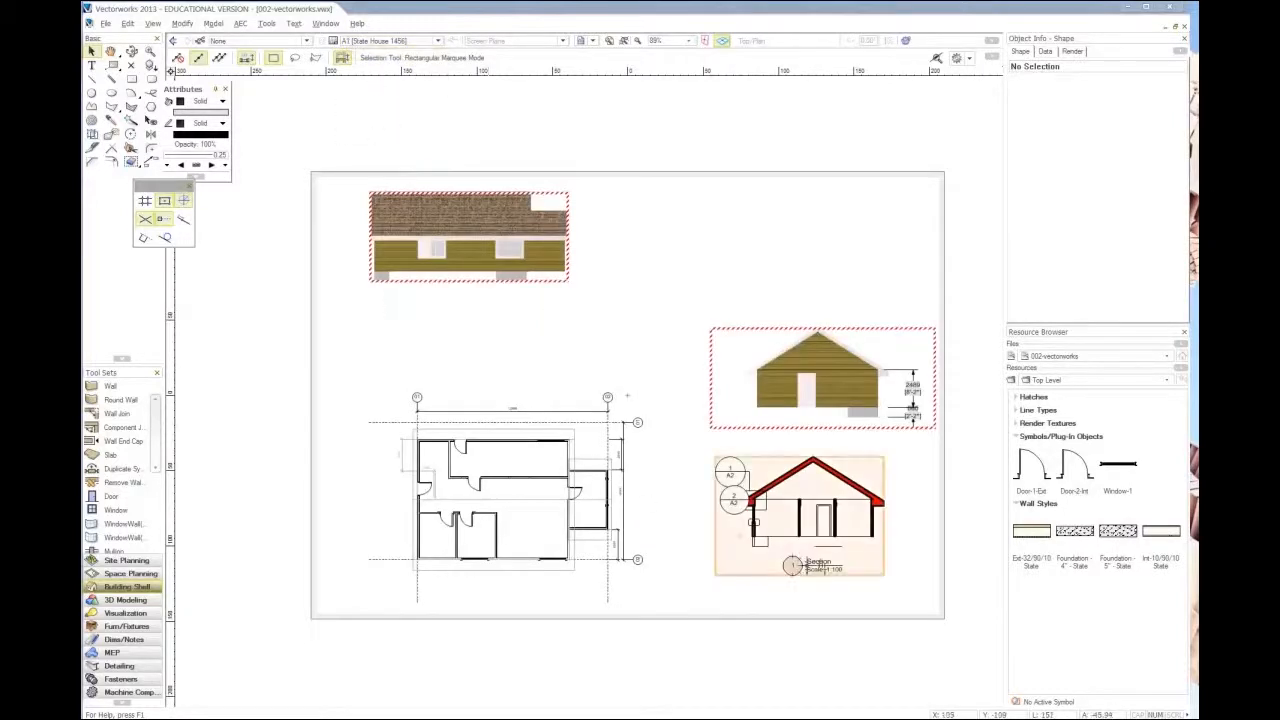
{"action": "scroll", "coordinate": [778, 529], "scroll_direction": "up", "scroll_amount": 1}
{"action": "scroll", "coordinate": [775, 527], "scroll_direction": "up", "scroll_amount": 2}
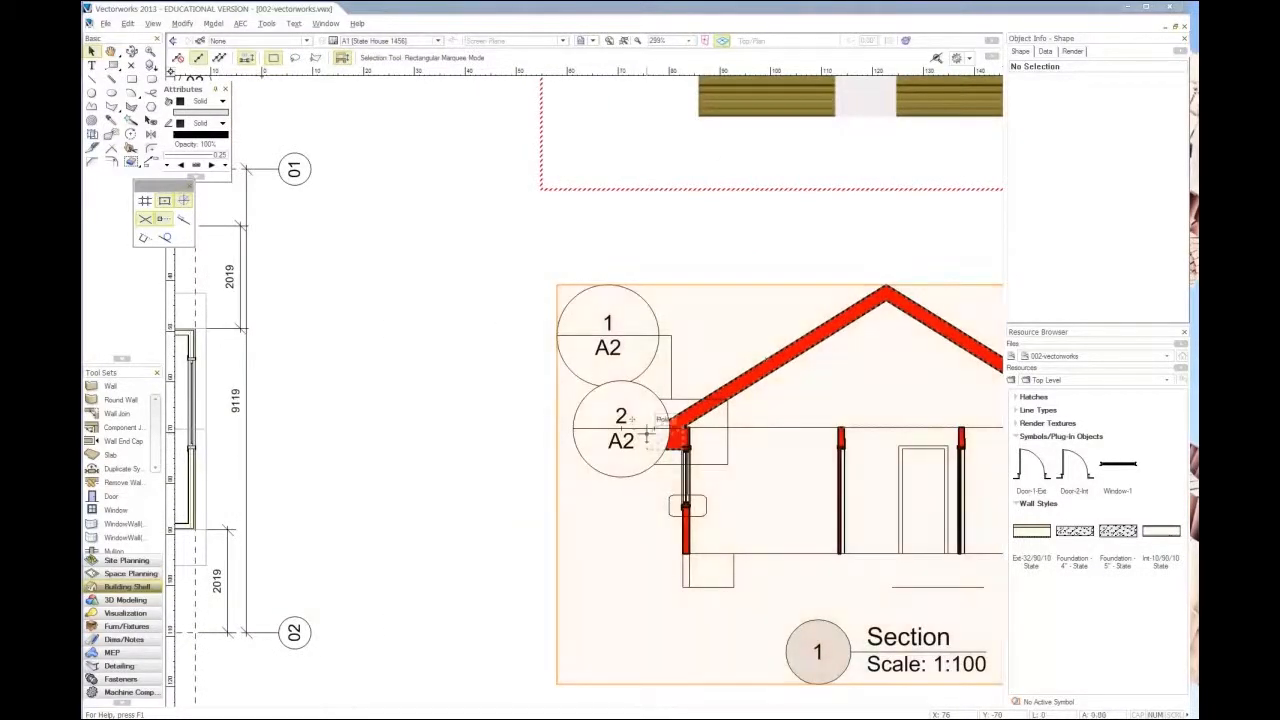
{"action": "left_click", "coordinate": [648, 433]}
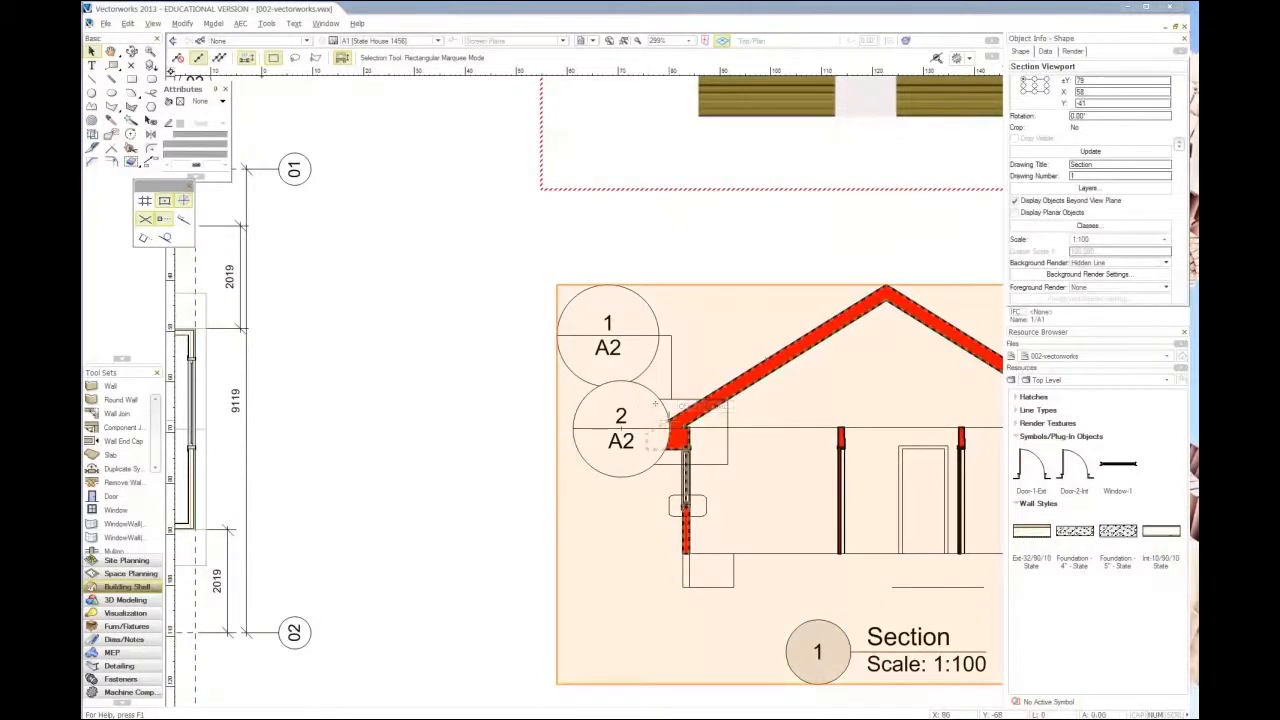
{"action": "double_click", "coordinate": [656, 405]}
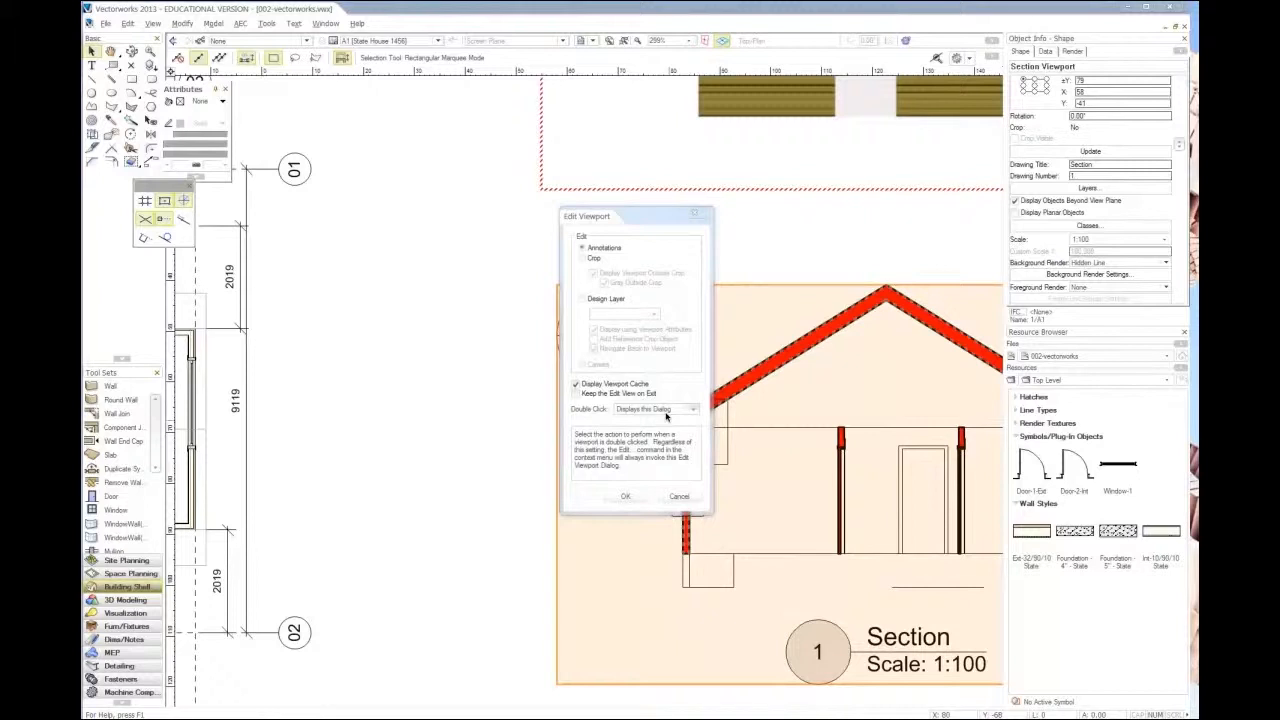
{"action": "left_click", "coordinate": [625, 496]}
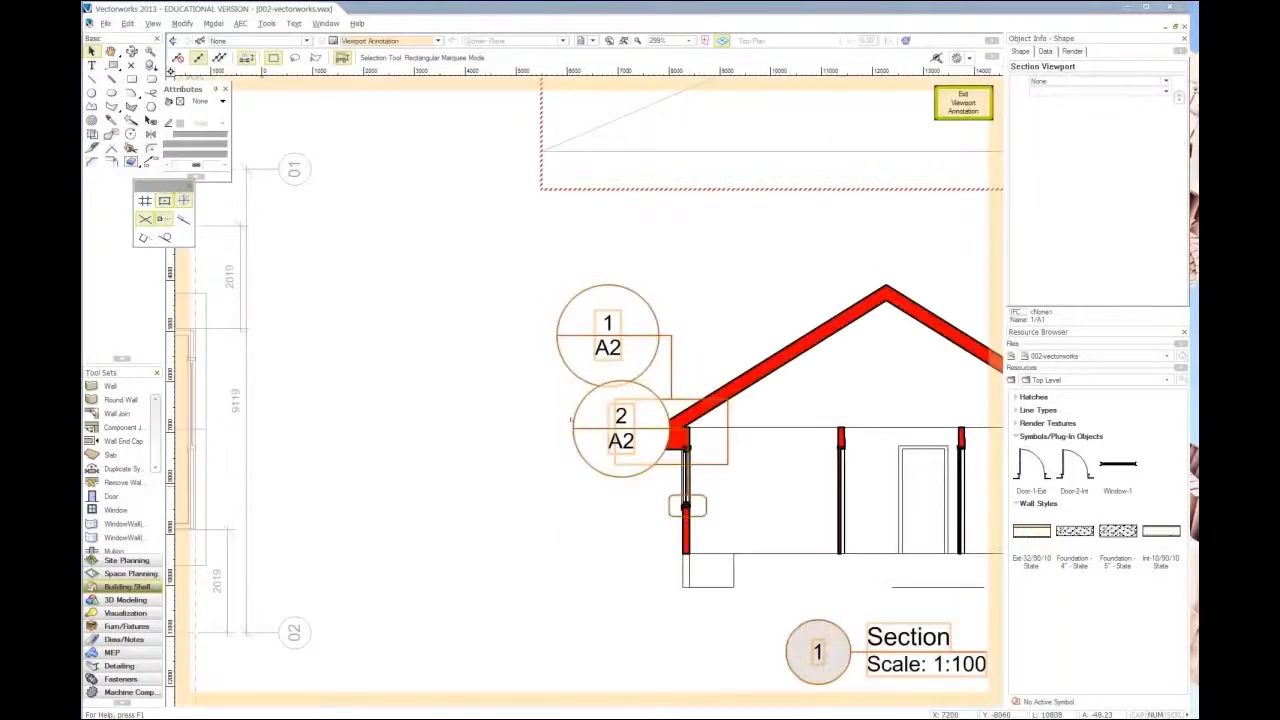
Move the leader bend of detail callout 2/A2 below its marker and shift the marker to the left of callout 1/A2.
{"action": "left_click", "coordinate": [552, 437]}
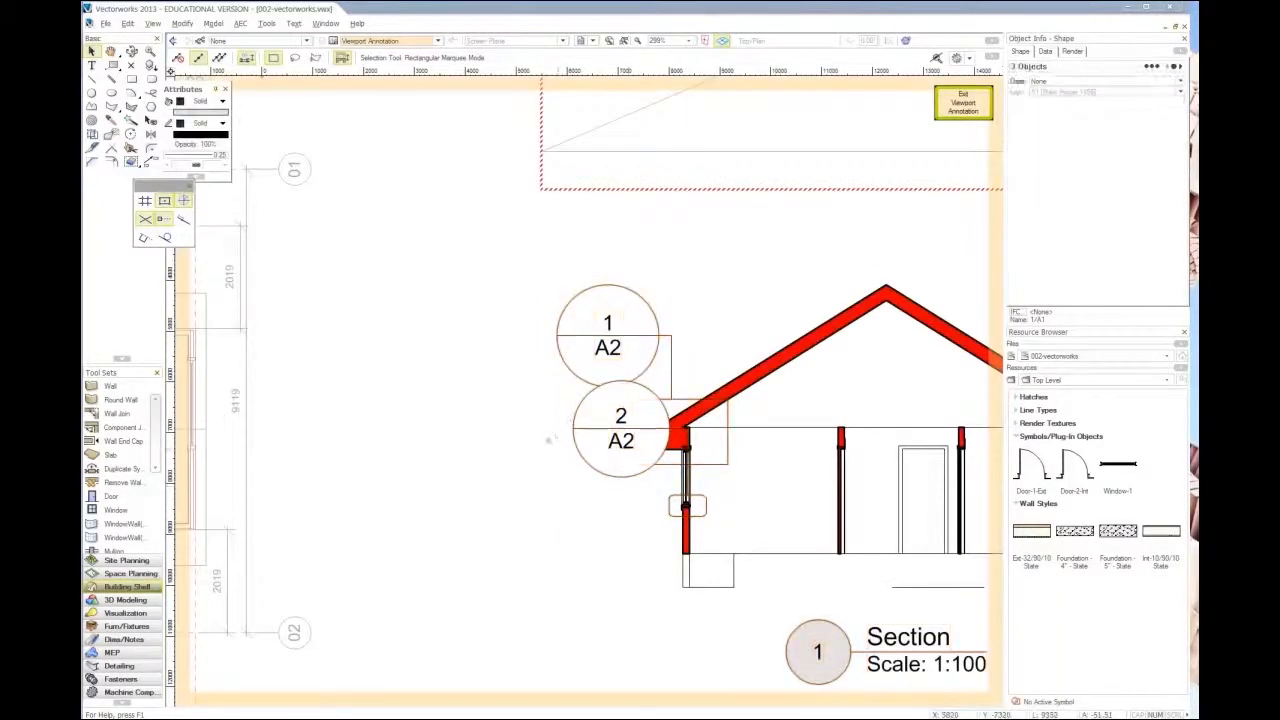
{"action": "left_click", "coordinate": [589, 427]}
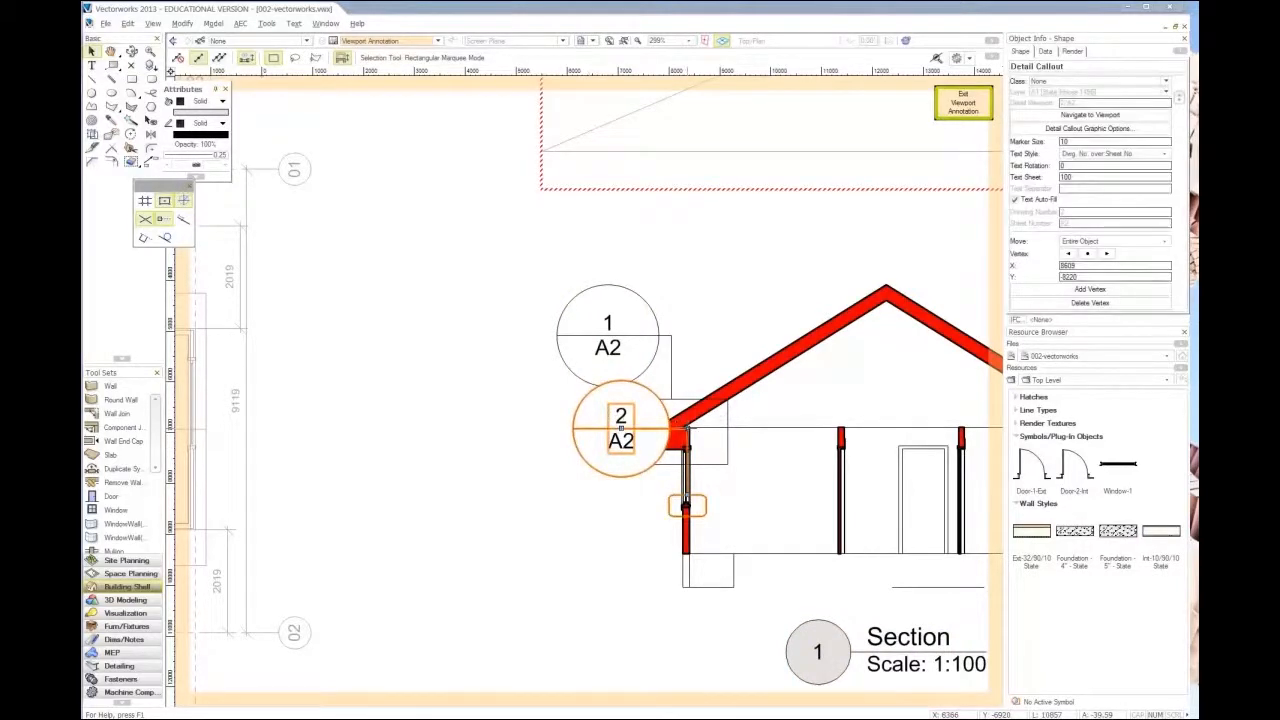
{"action": "mouse_move", "coordinate": [620, 425]}
{"action": "left_mouse_down"}
{"action": "mouse_move", "coordinate": [570, 513]}
{"action": "mouse_move", "coordinate": [543, 505]}
{"action": "mouse_move", "coordinate": [549, 519]}
{"action": "left_mouse_up"}
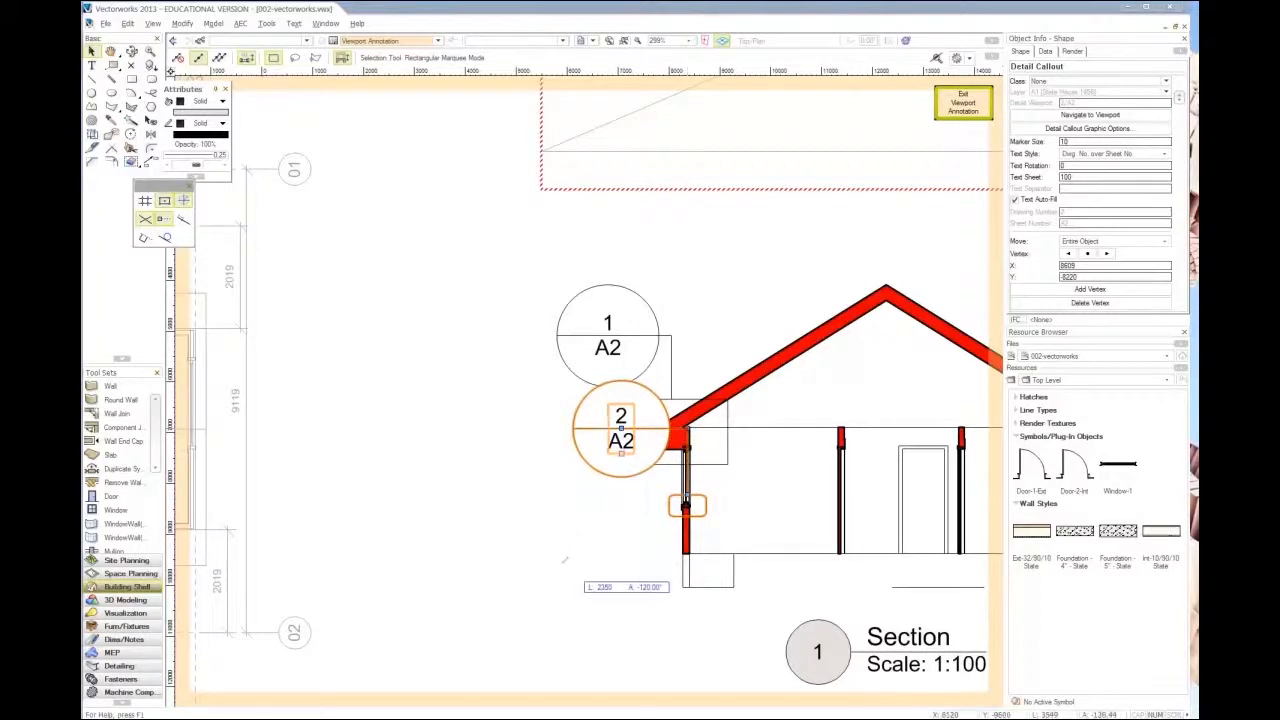
{"action": "left_click", "coordinate": [575, 569]}
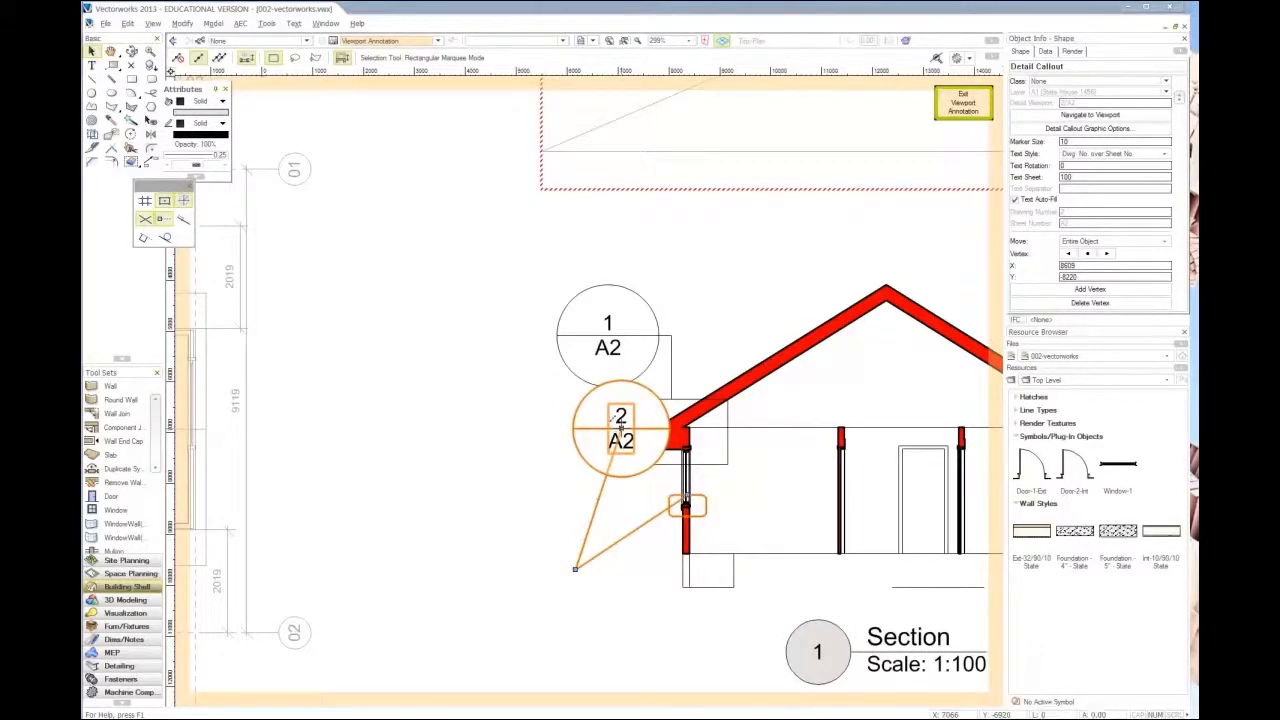
{"action": "left_click_drag", "start_coordinate": [621, 427], "coordinate": [505, 397]}
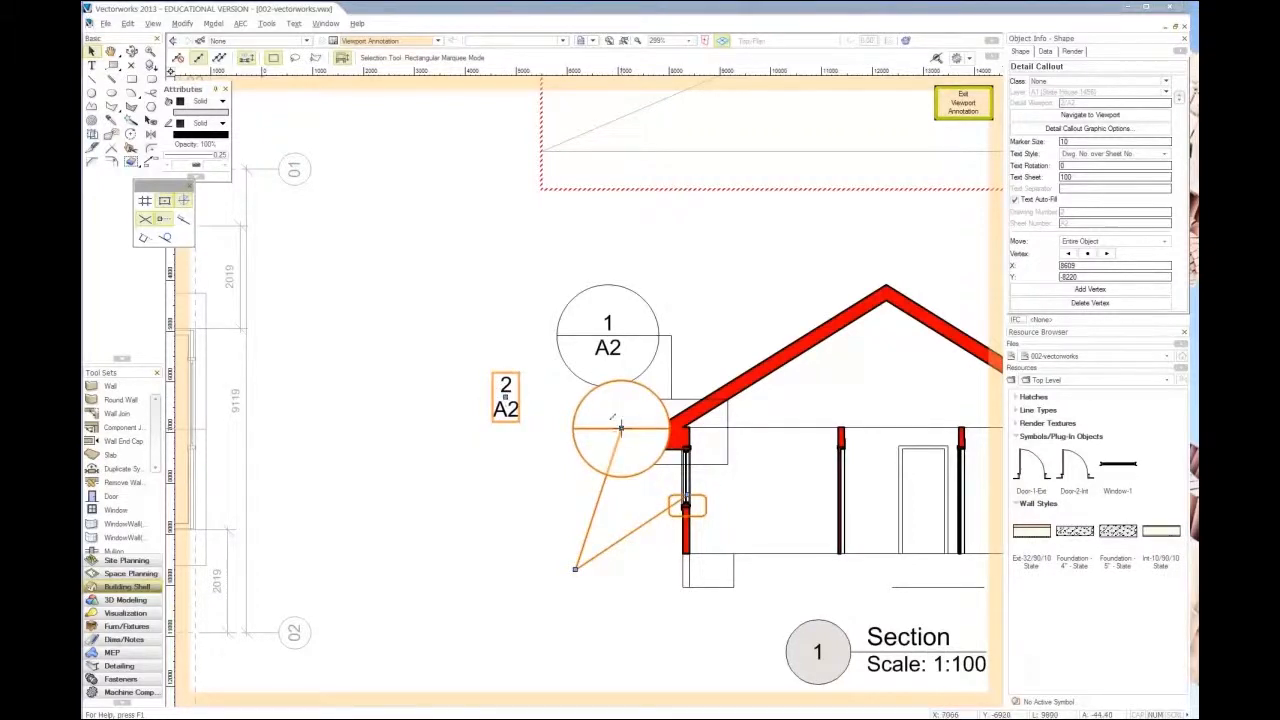
{"action": "left_click_drag", "start_coordinate": [621, 427], "coordinate": [505, 397]}
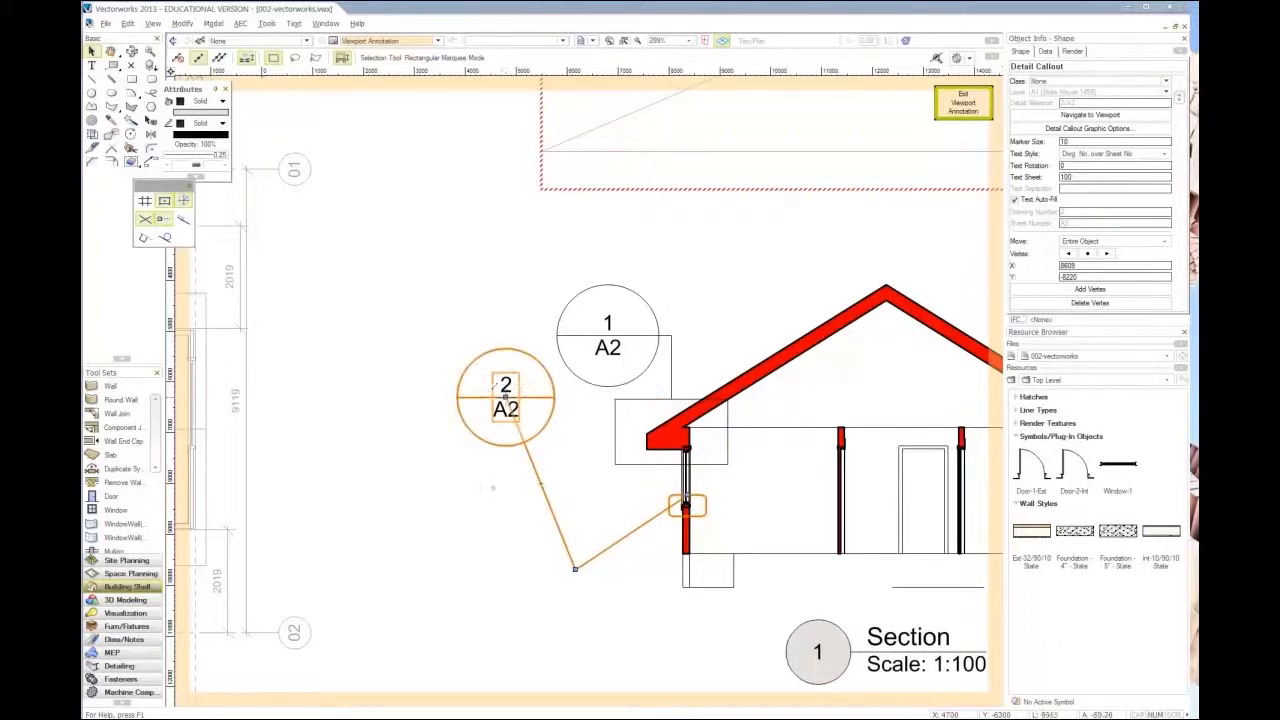
{"action": "left_click", "coordinate": [431, 458]}
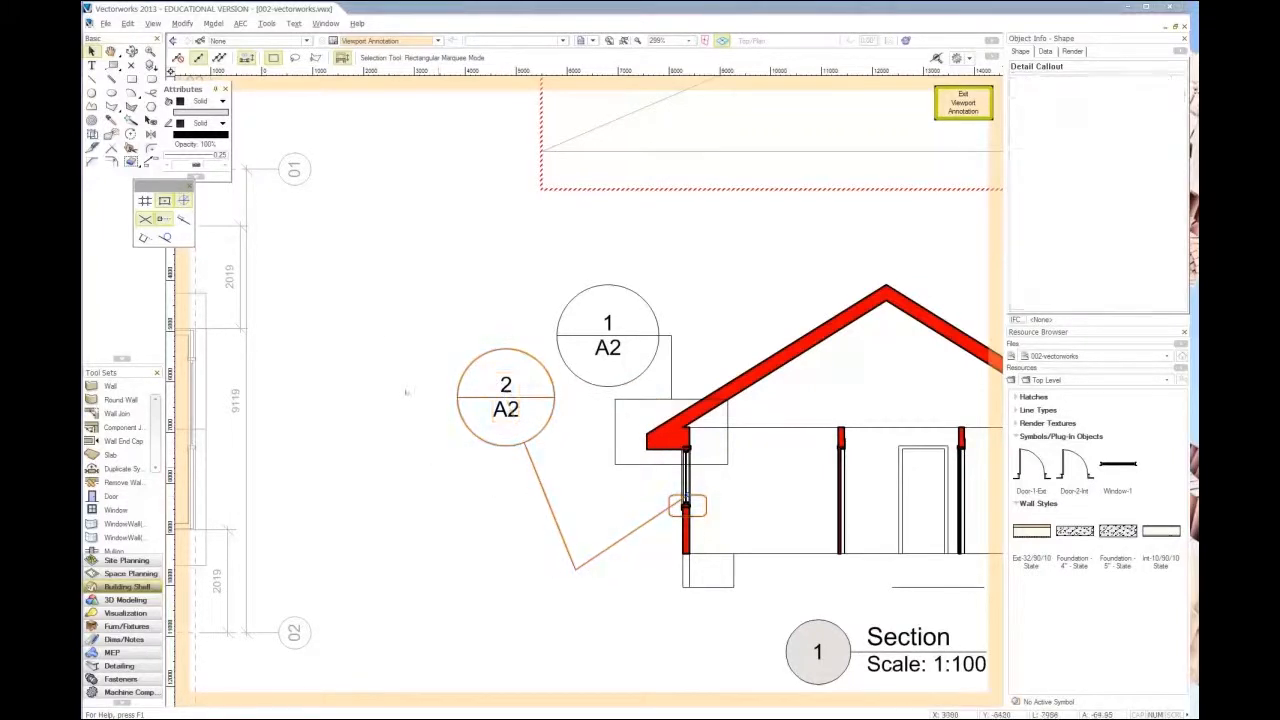
Place callout 2/A2's marker beside the window sill boundary, straighten its leader by moving the bend onto the marker's centre, and exit annotation editing.
{"action": "left_click_drag", "start_coordinate": [400, 314], "coordinate": [541, 459]}
{"action": "left_click_drag", "start_coordinate": [558, 463], "coordinate": [557, 463]}
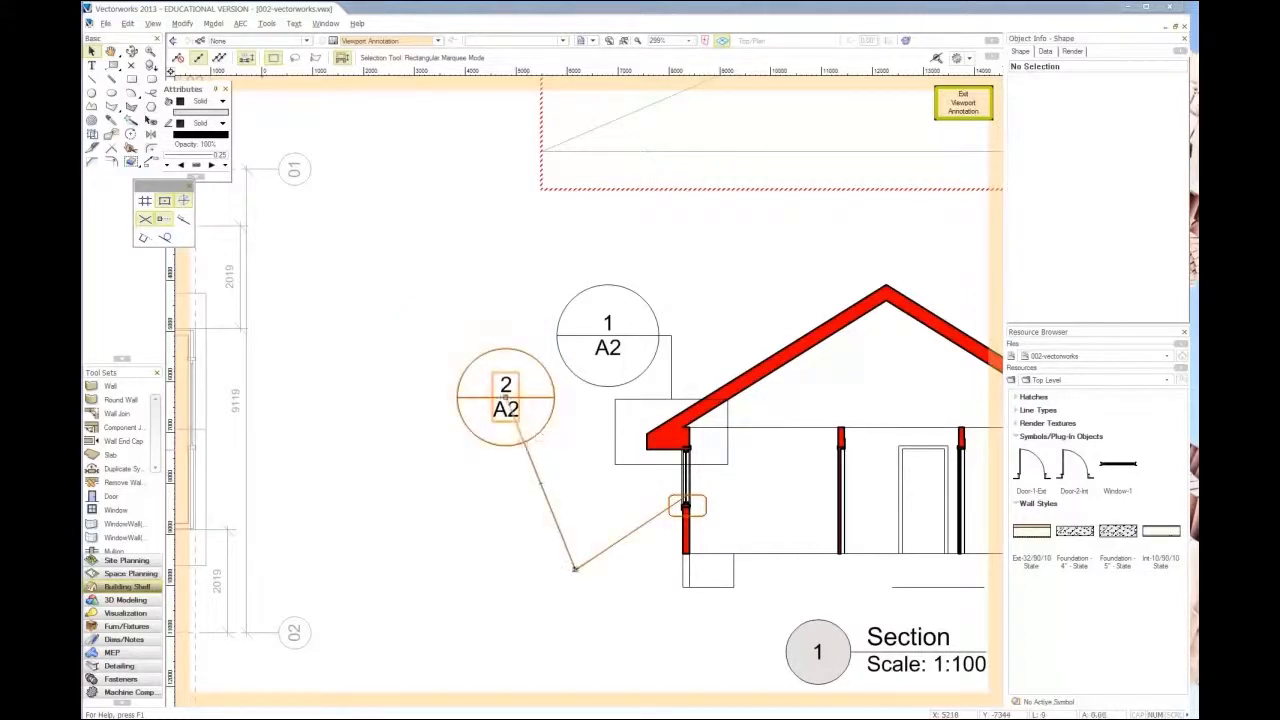
{"action": "left_click", "coordinate": [527, 450]}
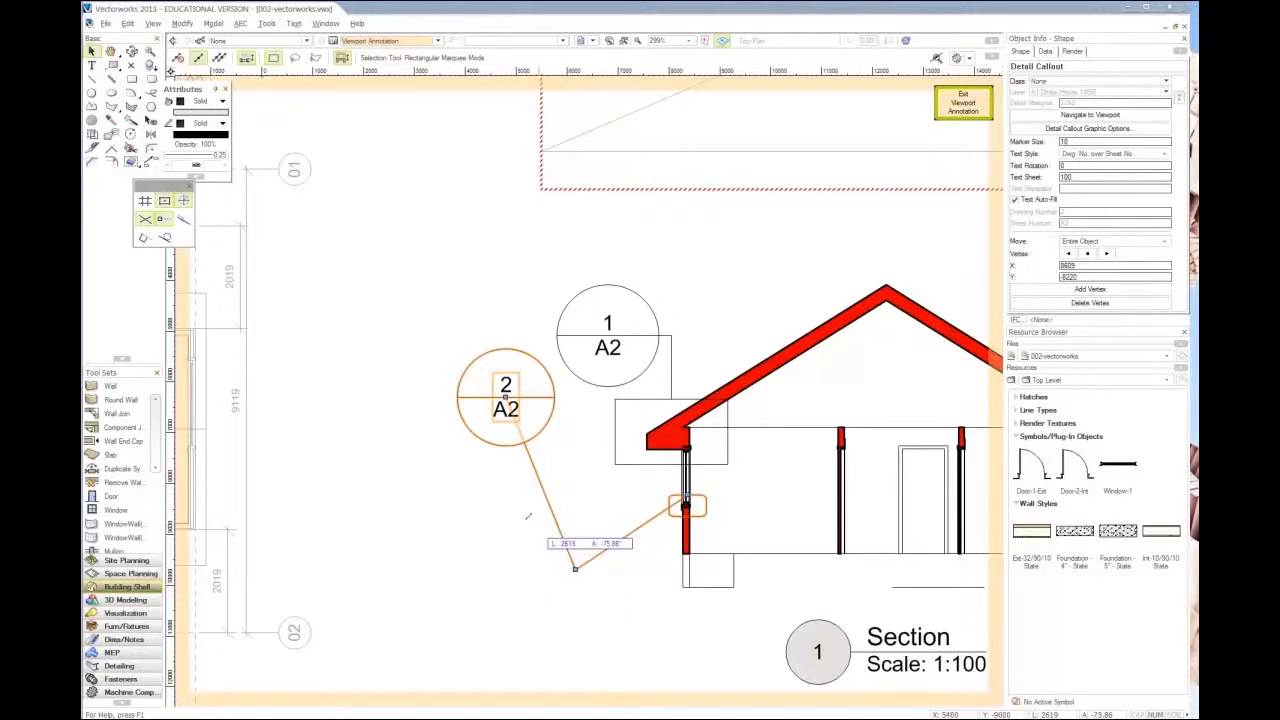
{"action": "left_click_drag", "start_coordinate": [528, 516], "coordinate": [538, 525]}
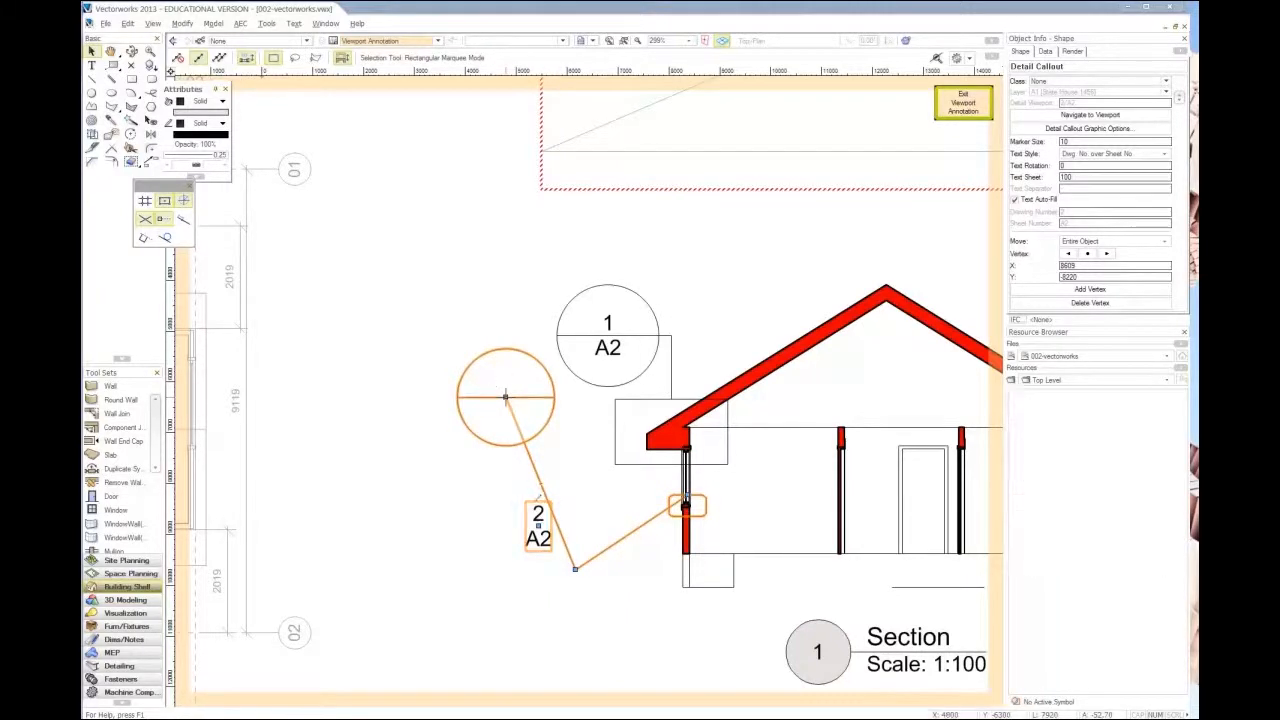
{"action": "left_click_drag", "start_coordinate": [538, 524], "coordinate": [538, 526]}
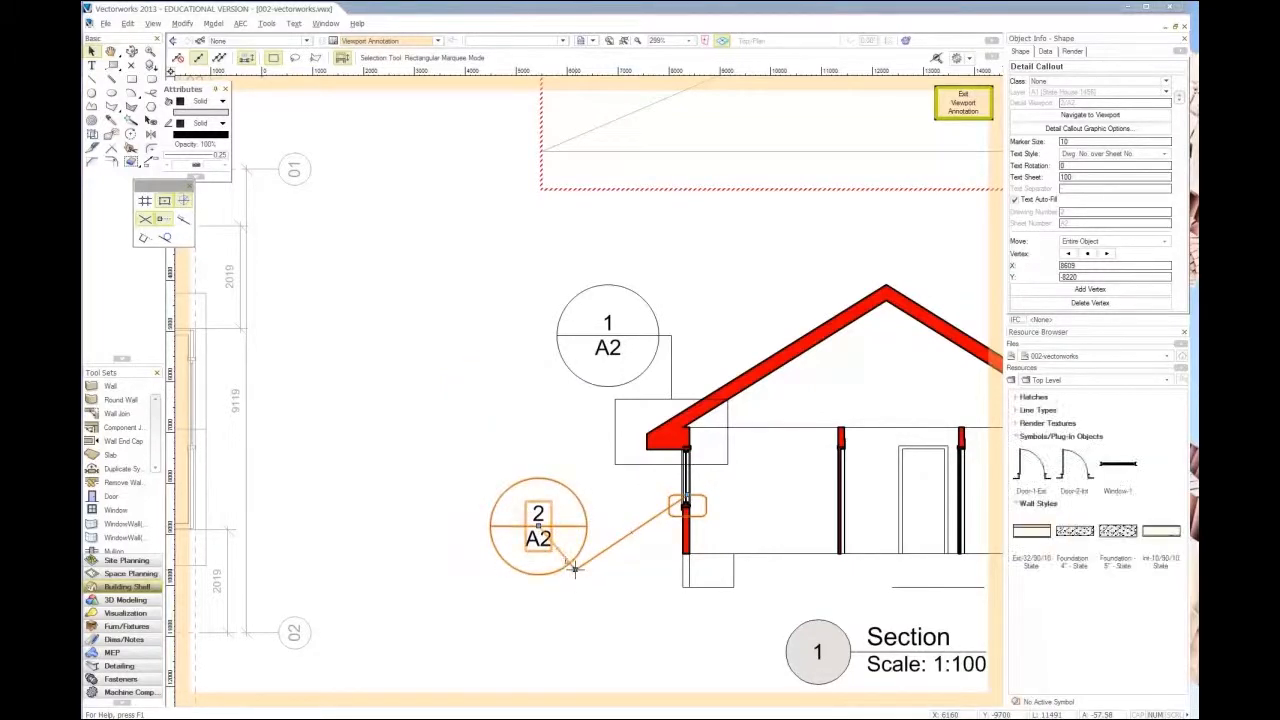
{"action": "left_click_drag", "start_coordinate": [575, 568], "coordinate": [538, 525]}
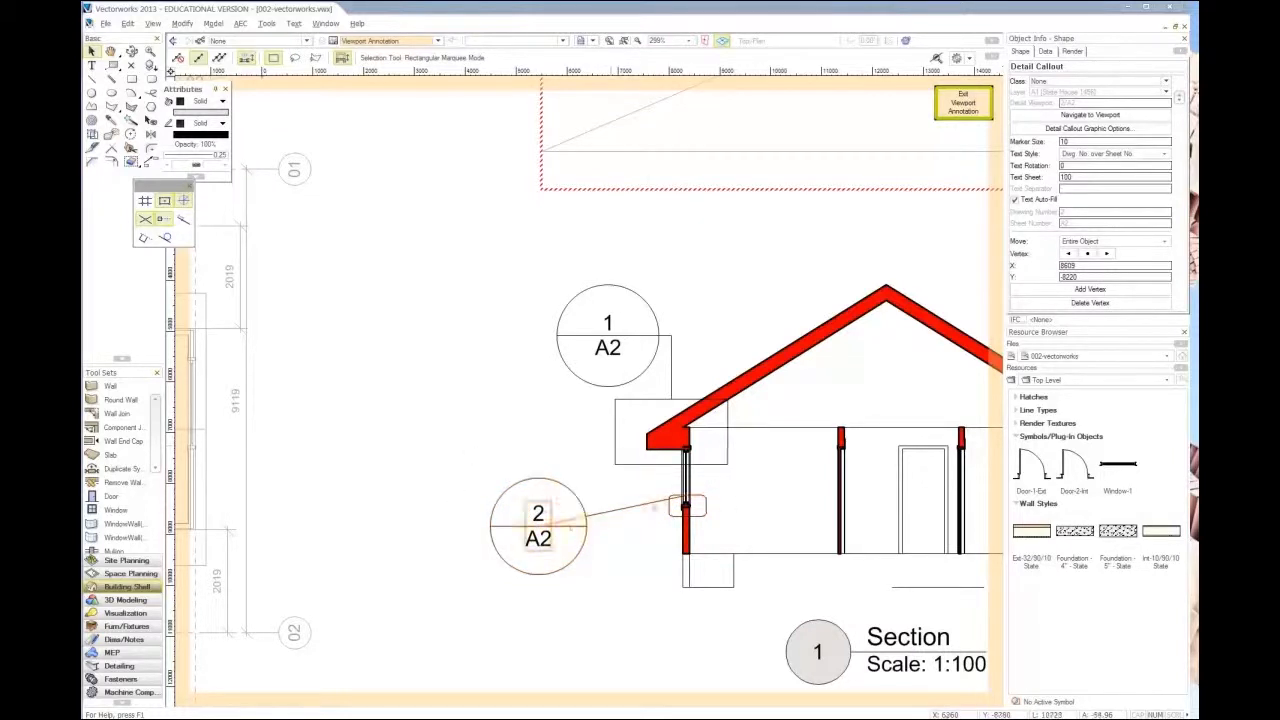
{"action": "left_click", "coordinate": [627, 488]}
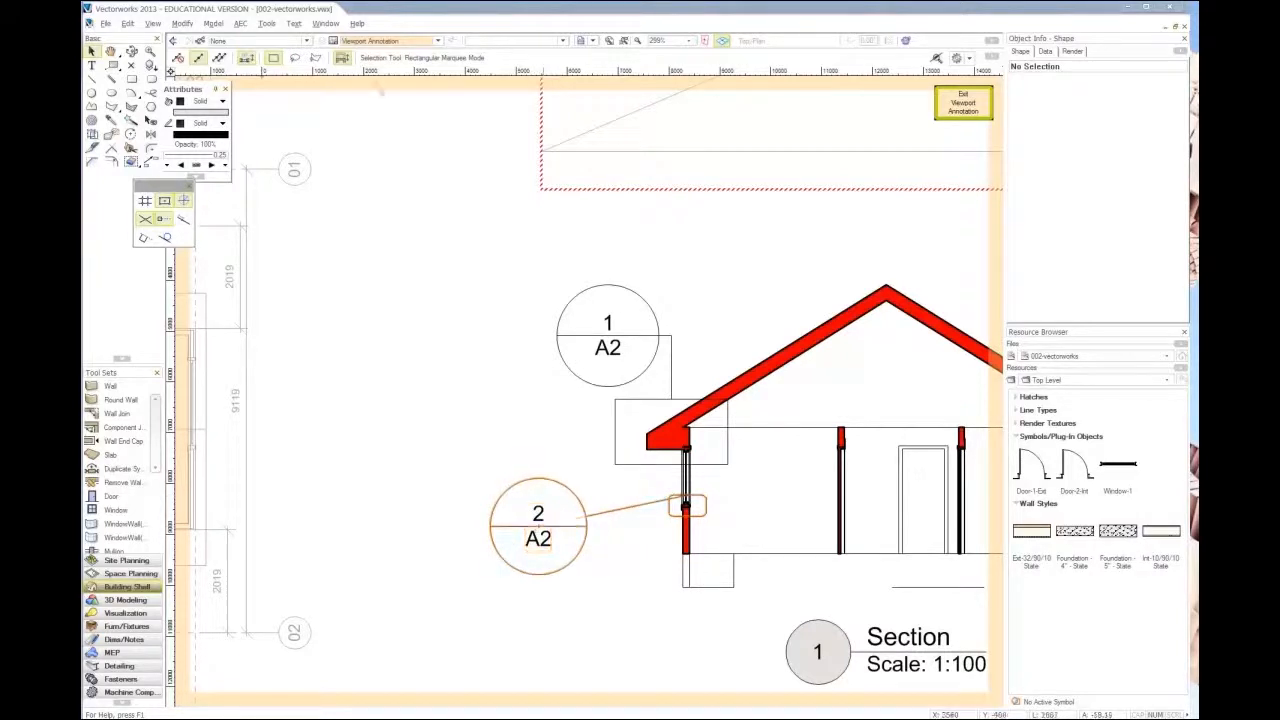
{"action": "left_click", "coordinate": [963, 103]}
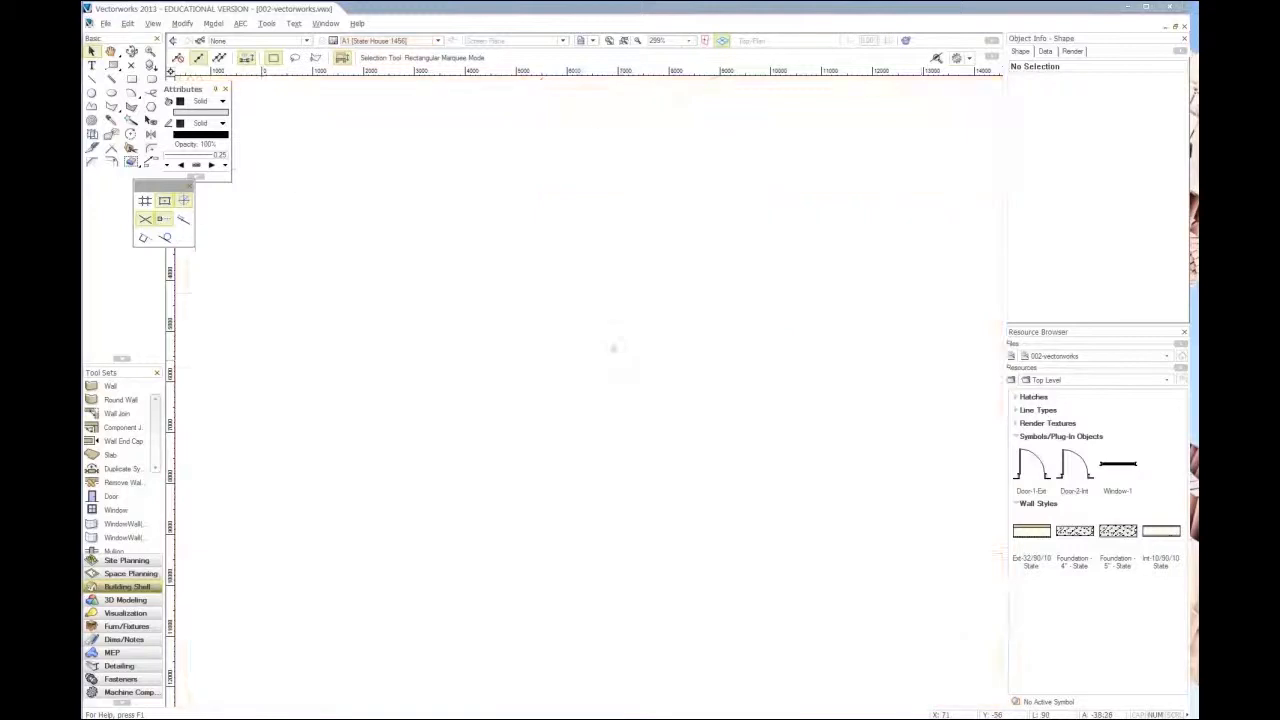
Go to sheet layer A2 (State House Details) and start editing the Gable End viewport's annotations.
{"action": "left_click", "coordinate": [385, 40]}
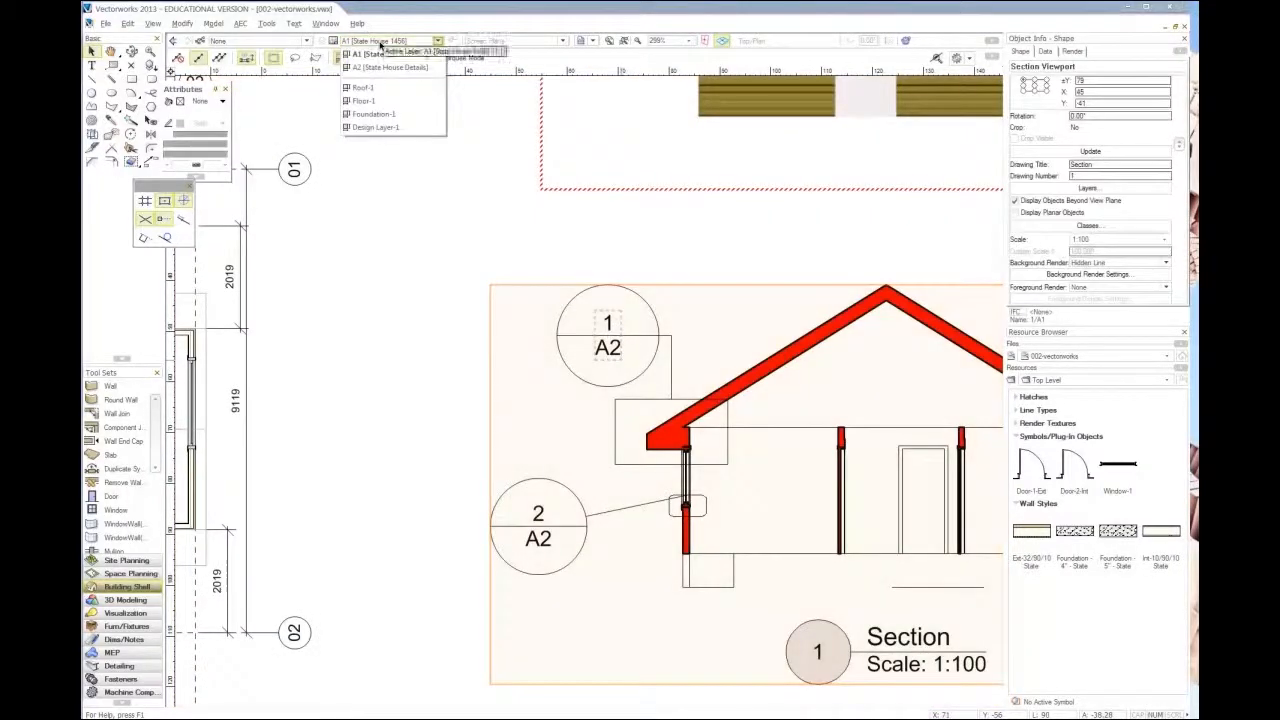
{"action": "left_click", "coordinate": [376, 68]}
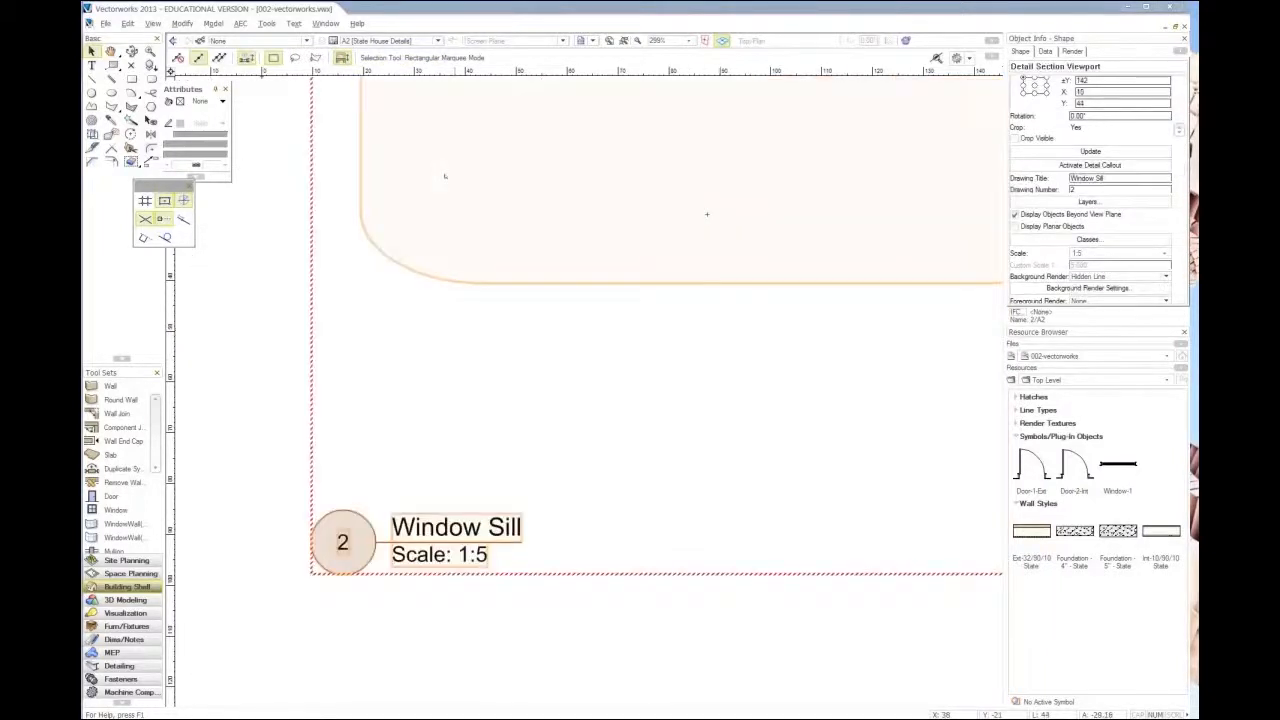
{"action": "scroll", "coordinate": [816, 588], "scroll_direction": "down", "scroll_amount": 3}
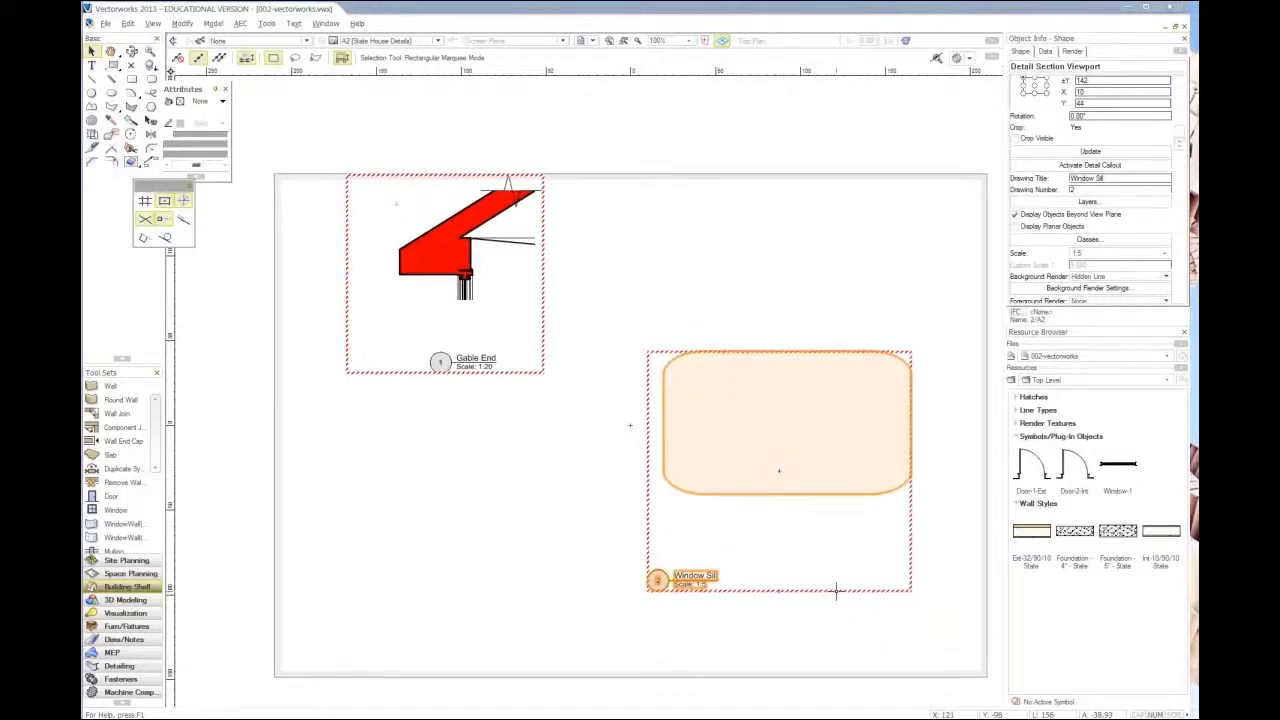
{"action": "scroll", "coordinate": [410, 220], "scroll_direction": "up", "scroll_amount": 2}
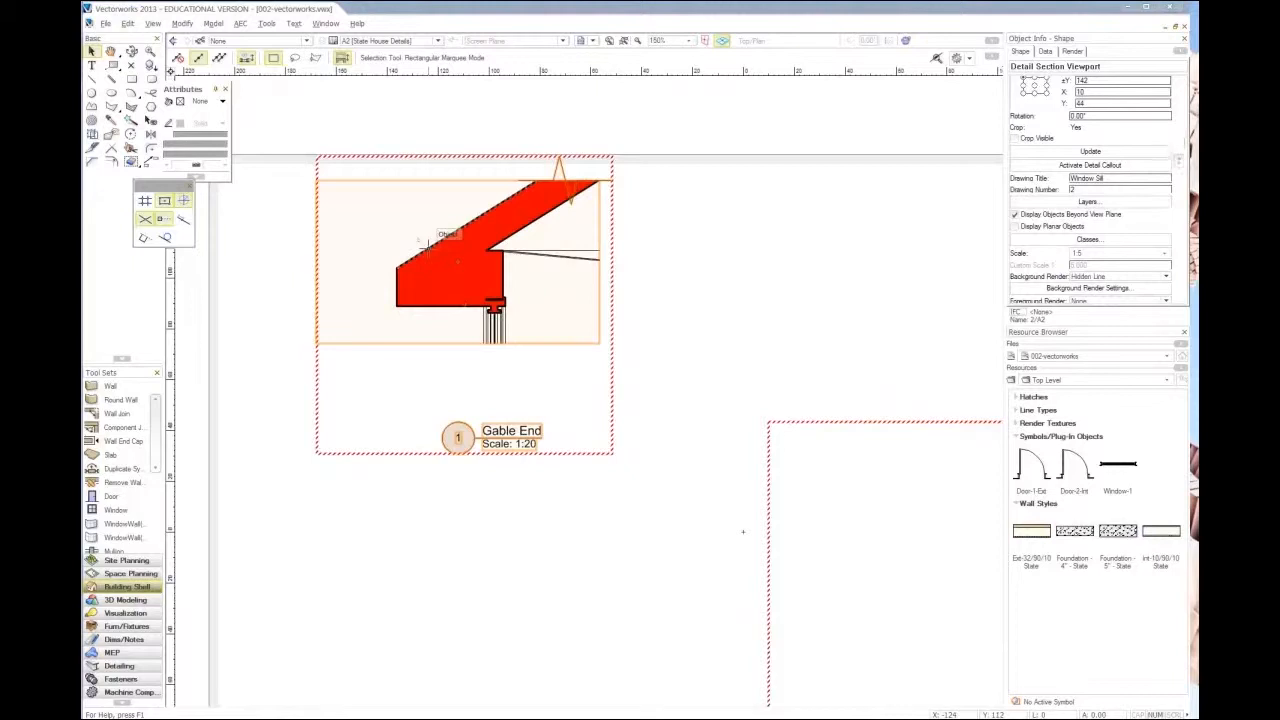
{"action": "left_click", "coordinate": [420, 241]}
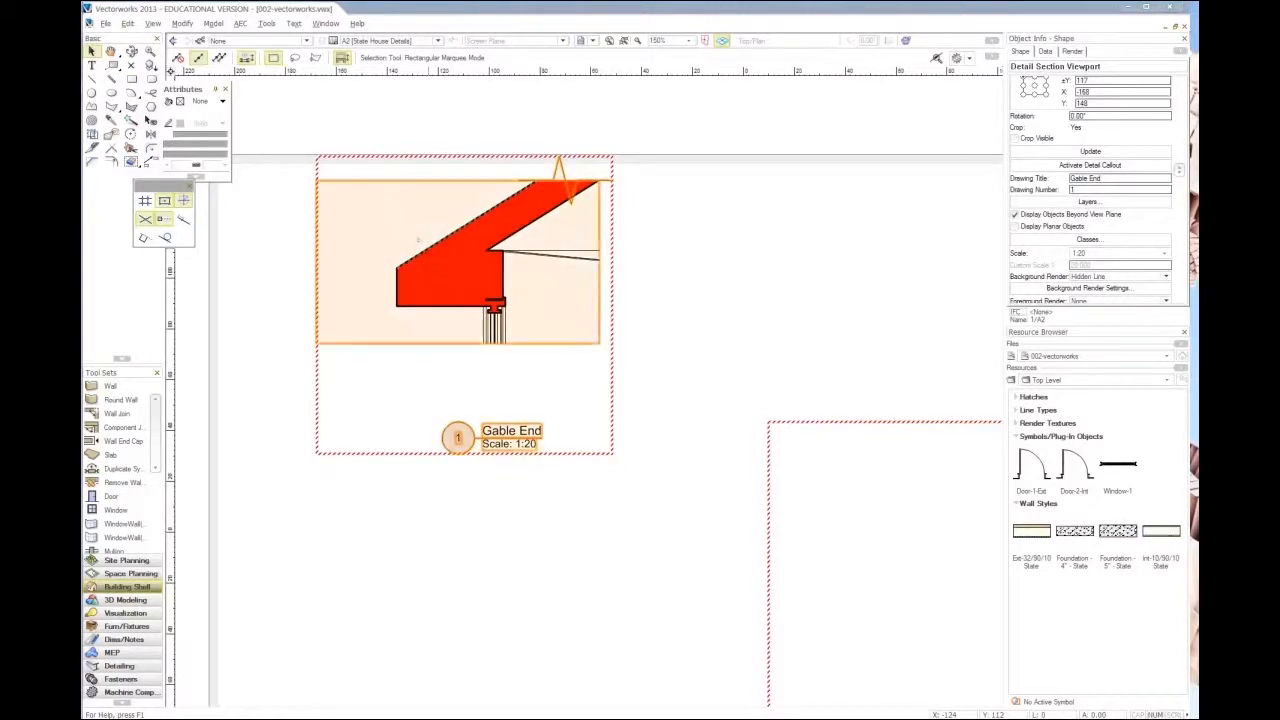
{"action": "double_click", "coordinate": [418, 240]}
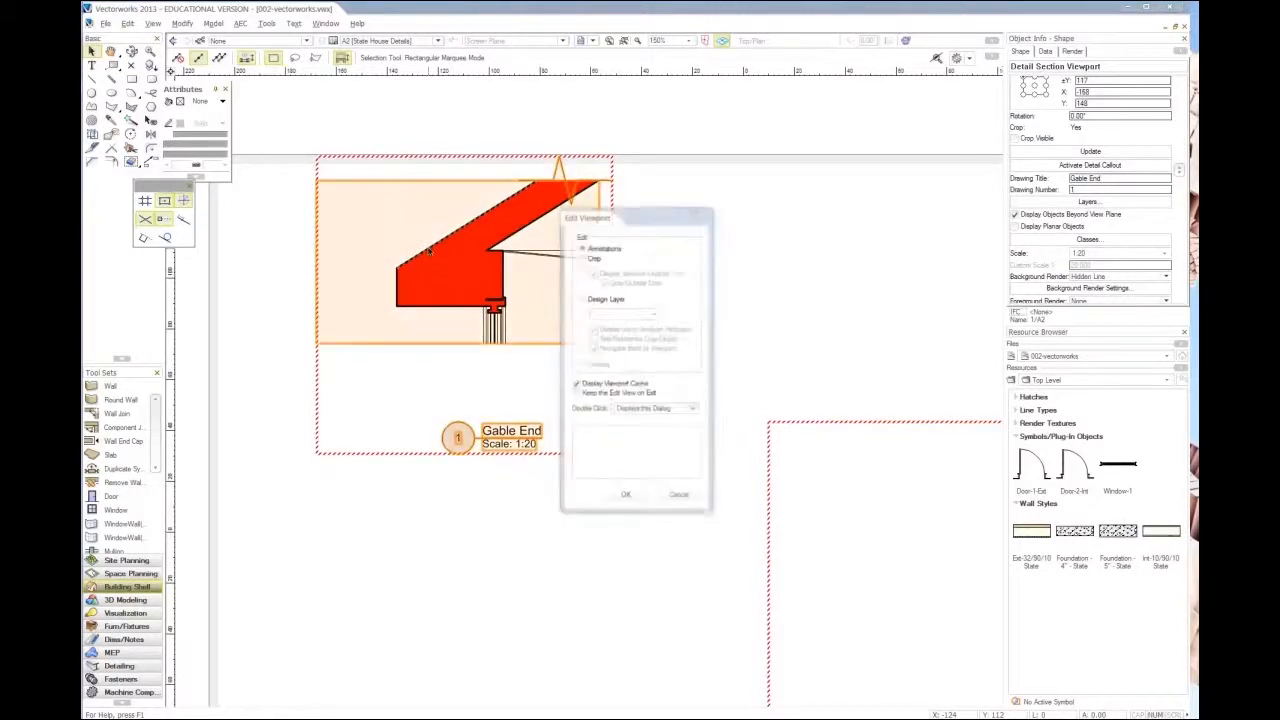
{"action": "left_click", "coordinate": [628, 496]}
{"action": "scroll", "coordinate": [443, 212], "scroll_direction": "up", "scroll_amount": 1}
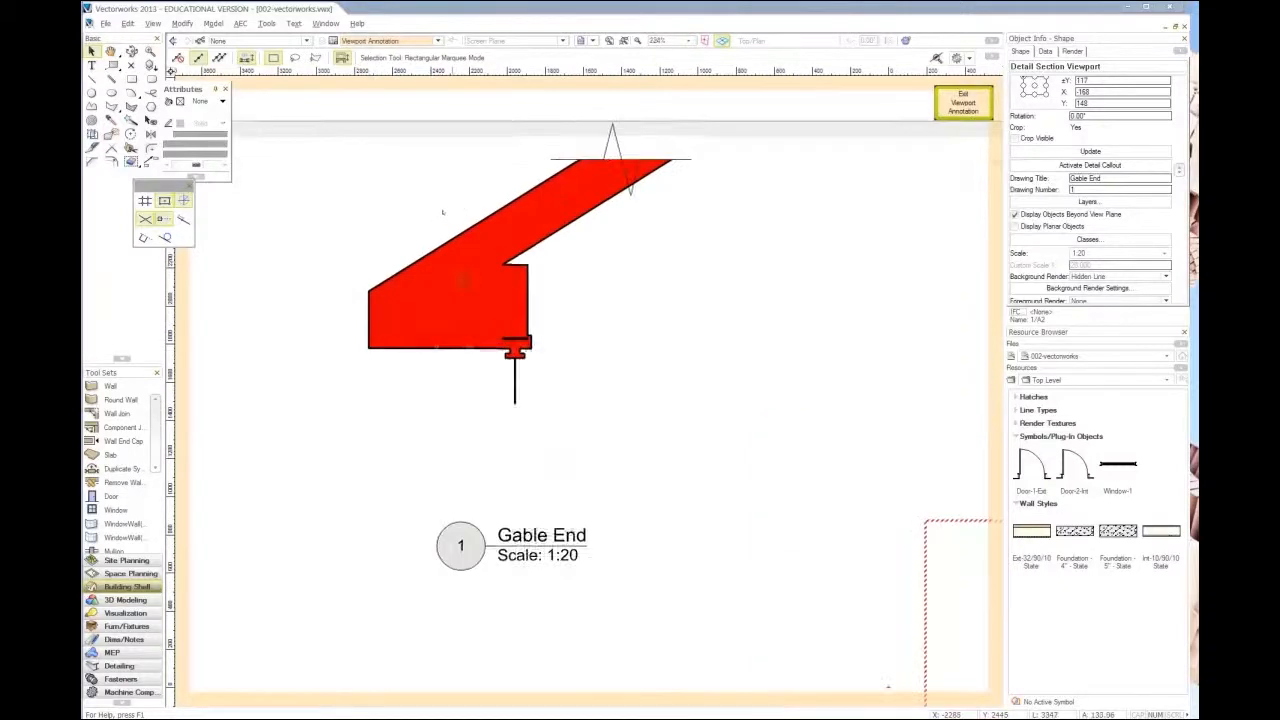
Draw a closed four-vertex polygon over the sloping roof part of the gable end detail, about 1586 by 991 mm overall.
{"action": "scroll", "coordinate": [443, 212], "scroll_direction": "up", "scroll_amount": 1}
{"action": "middle_click_drag", "start_coordinate": [448, 219], "coordinate": [469, 270]}
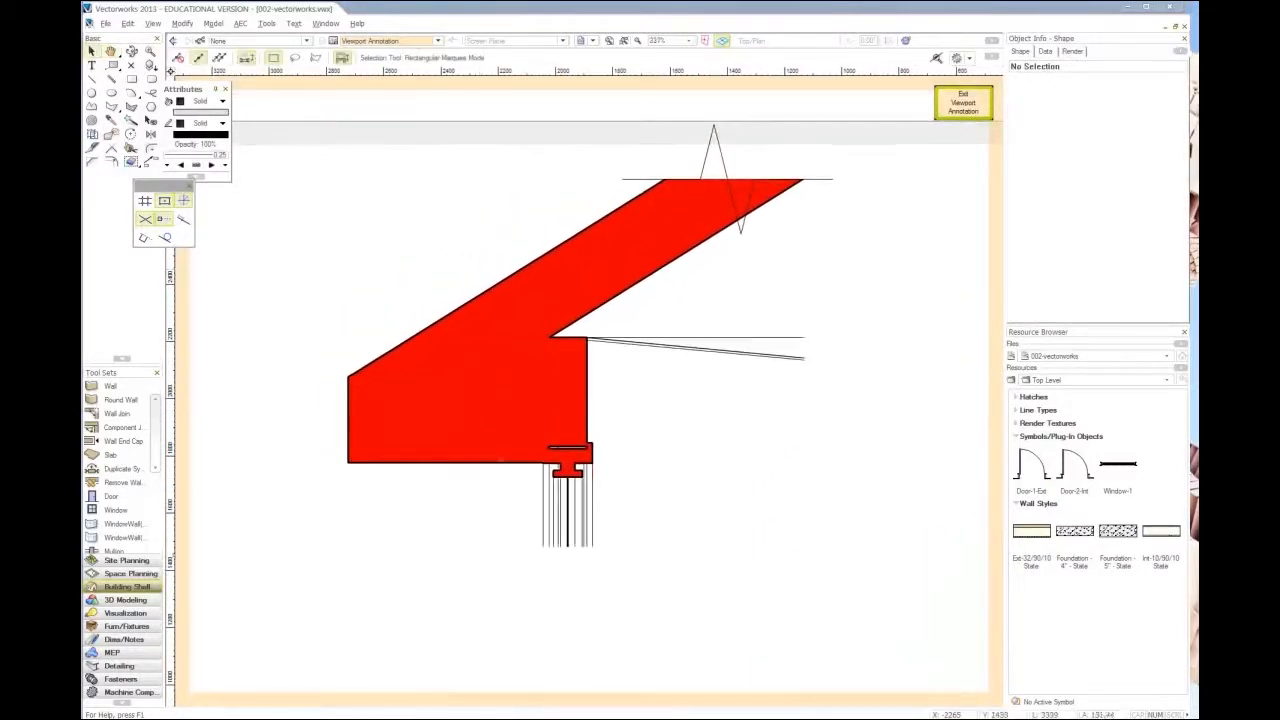
{"action": "left_click", "coordinate": [115, 641]}
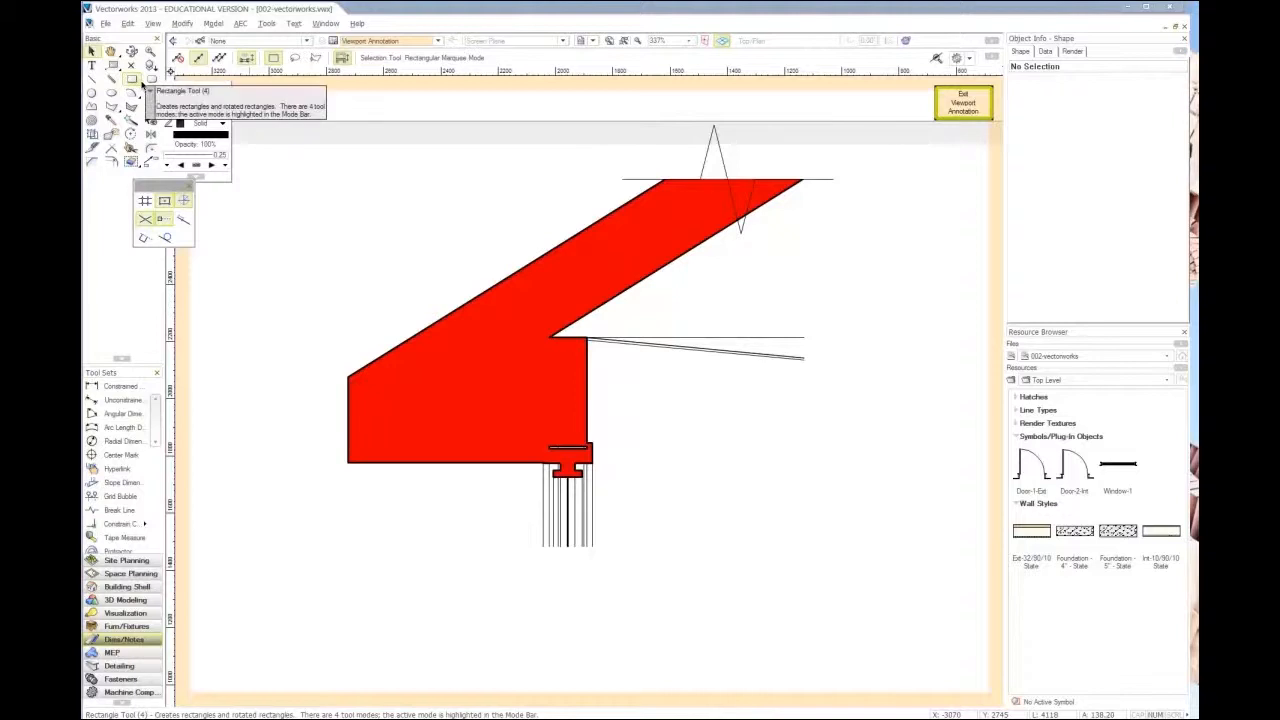
{"action": "left_click", "coordinate": [132, 92]}
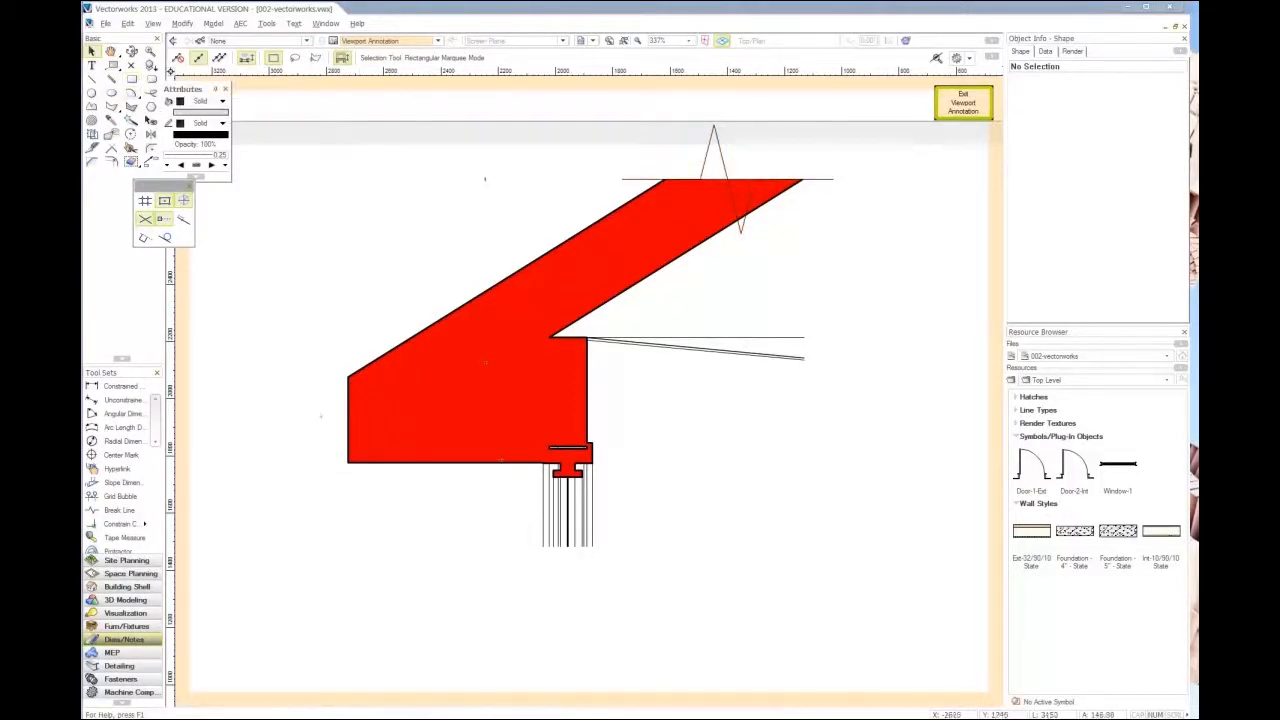
{"action": "left_click", "coordinate": [112, 107]}
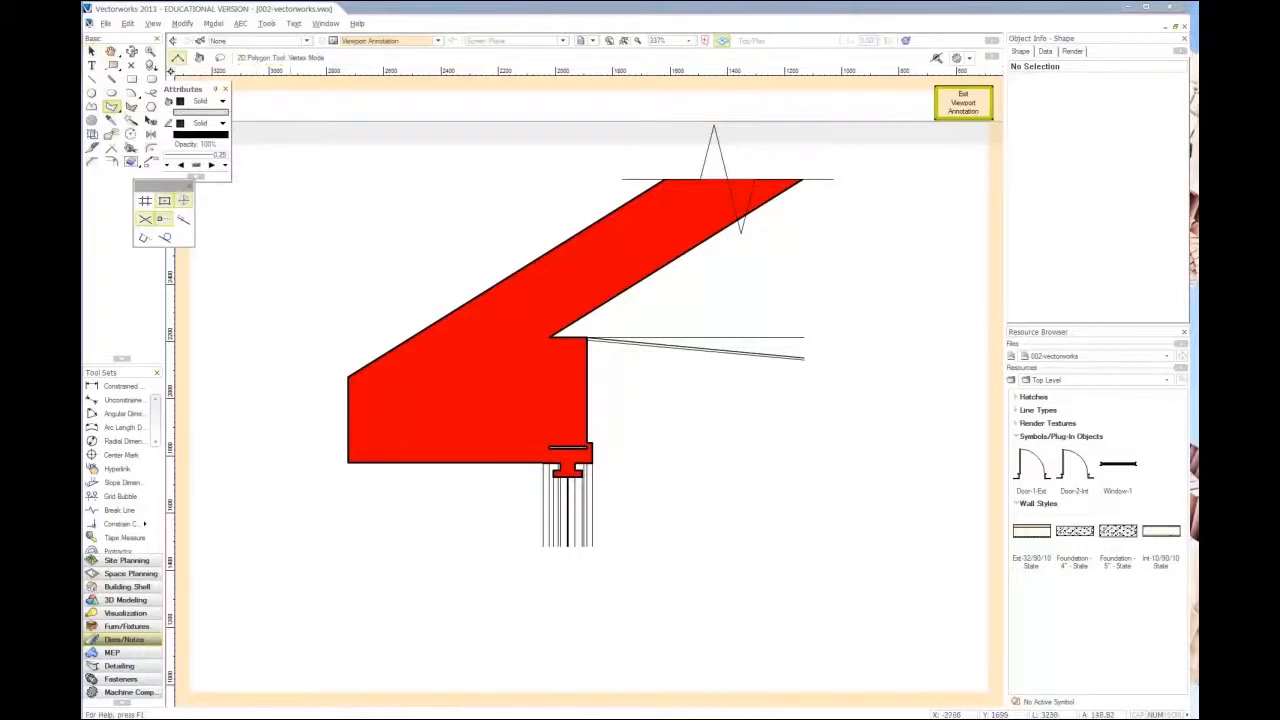
{"action": "left_click", "coordinate": [348, 462]}
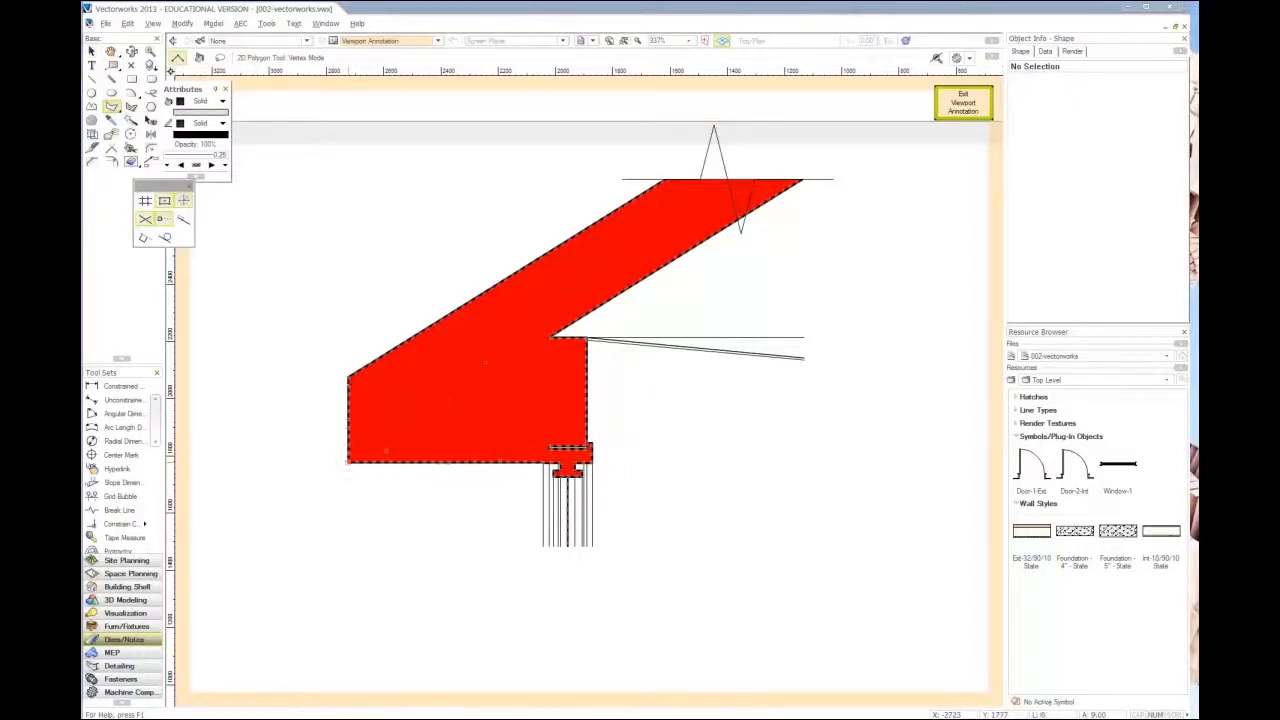
{"action": "left_click", "coordinate": [348, 375]}
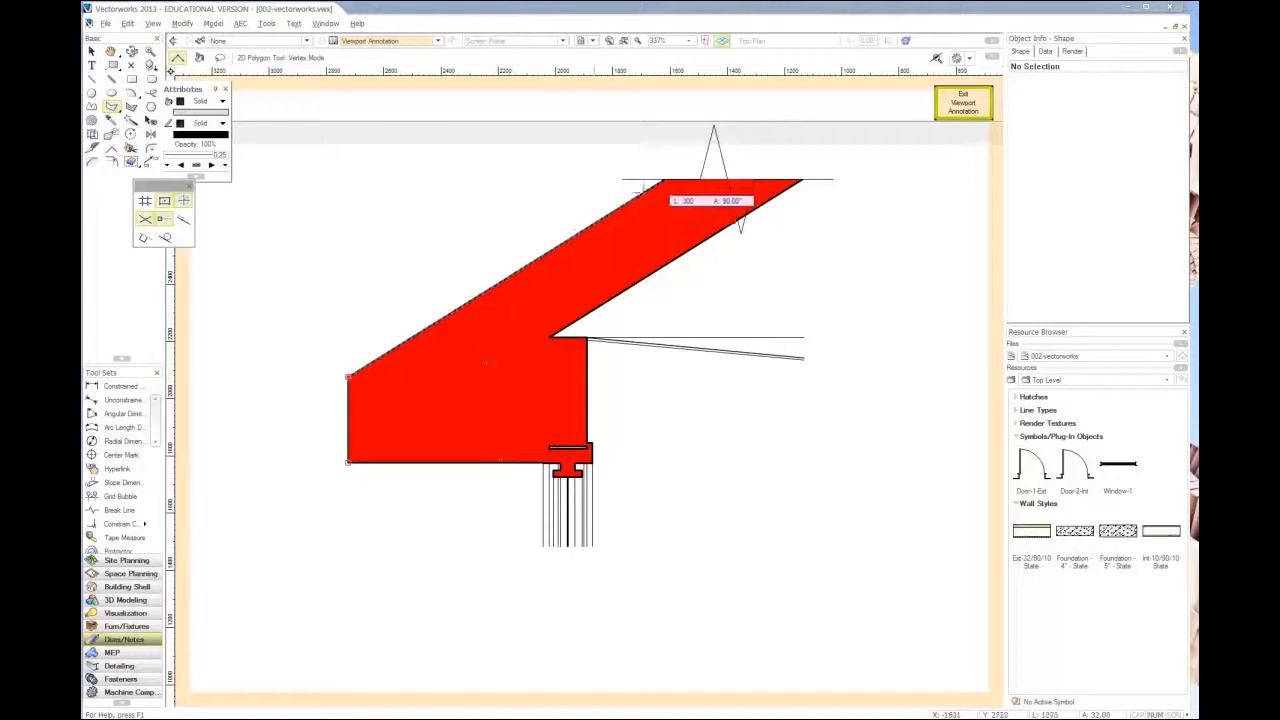
{"action": "left_click", "coordinate": [664, 179]}
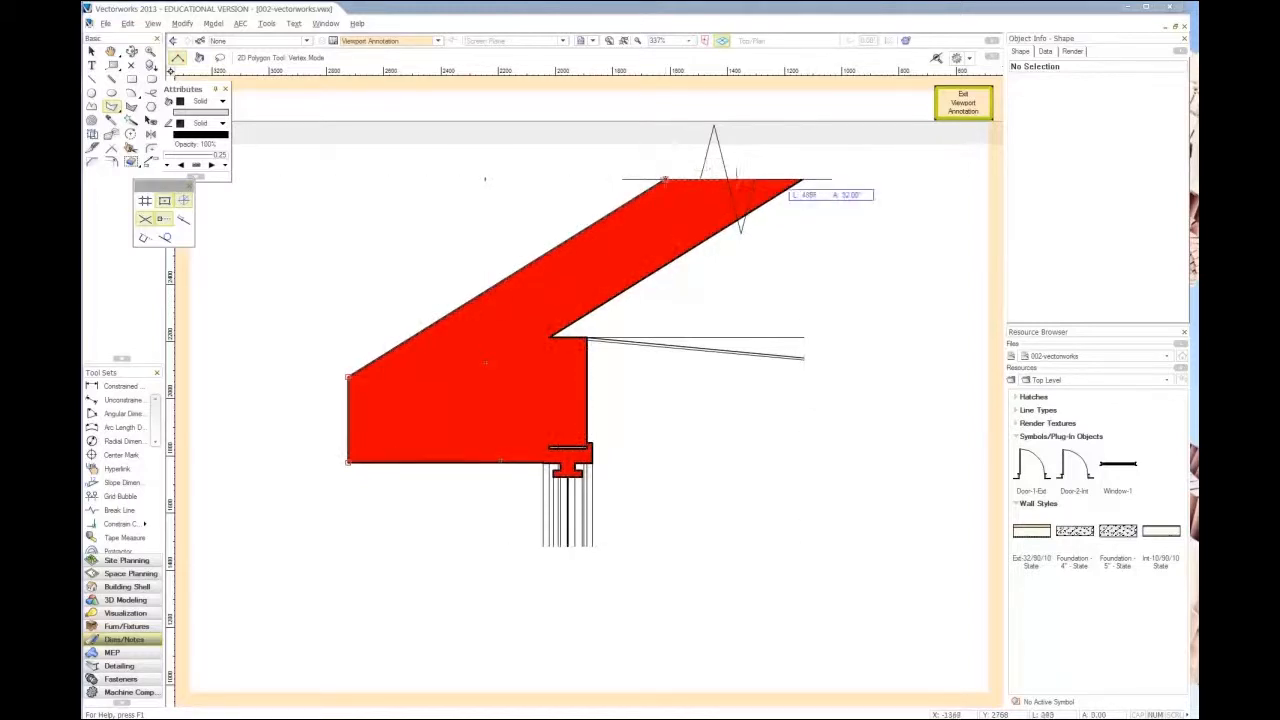
{"action": "left_click", "coordinate": [801, 180]}
{"action": "left_click", "coordinate": [555, 338]}
{"action": "left_click", "coordinate": [348, 462]}
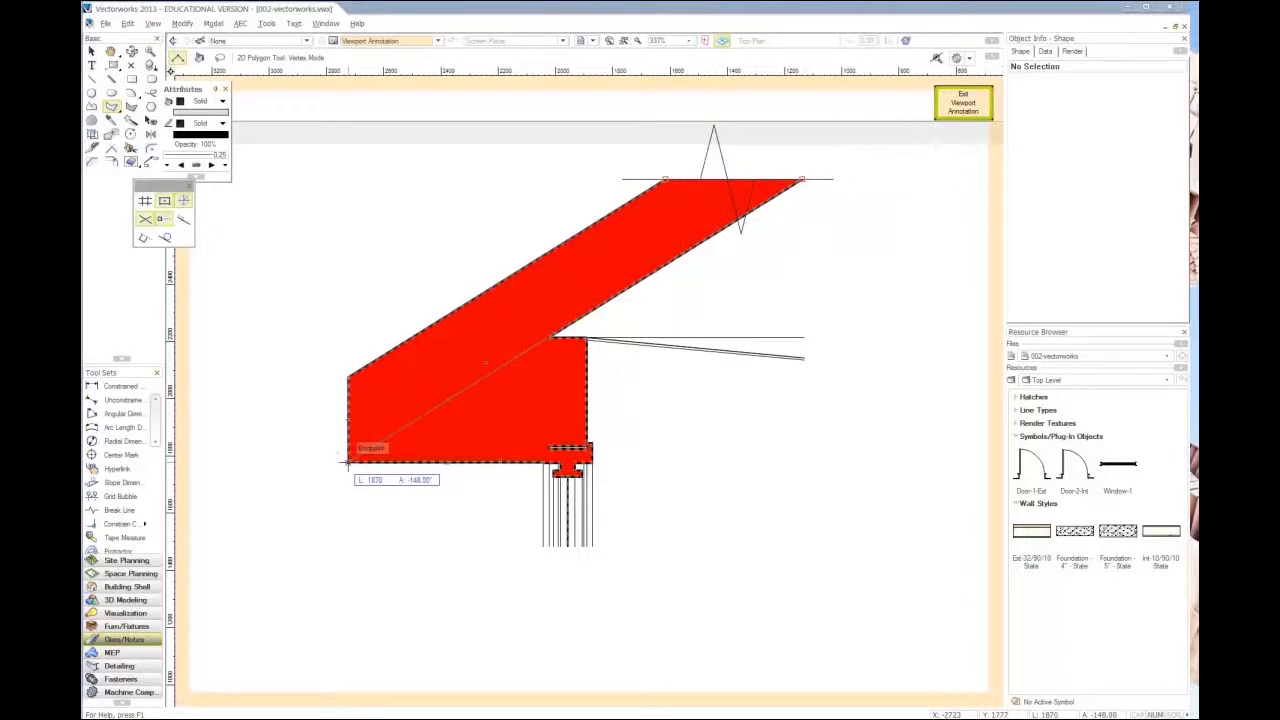
{"action": "left_click", "coordinate": [348, 376]}
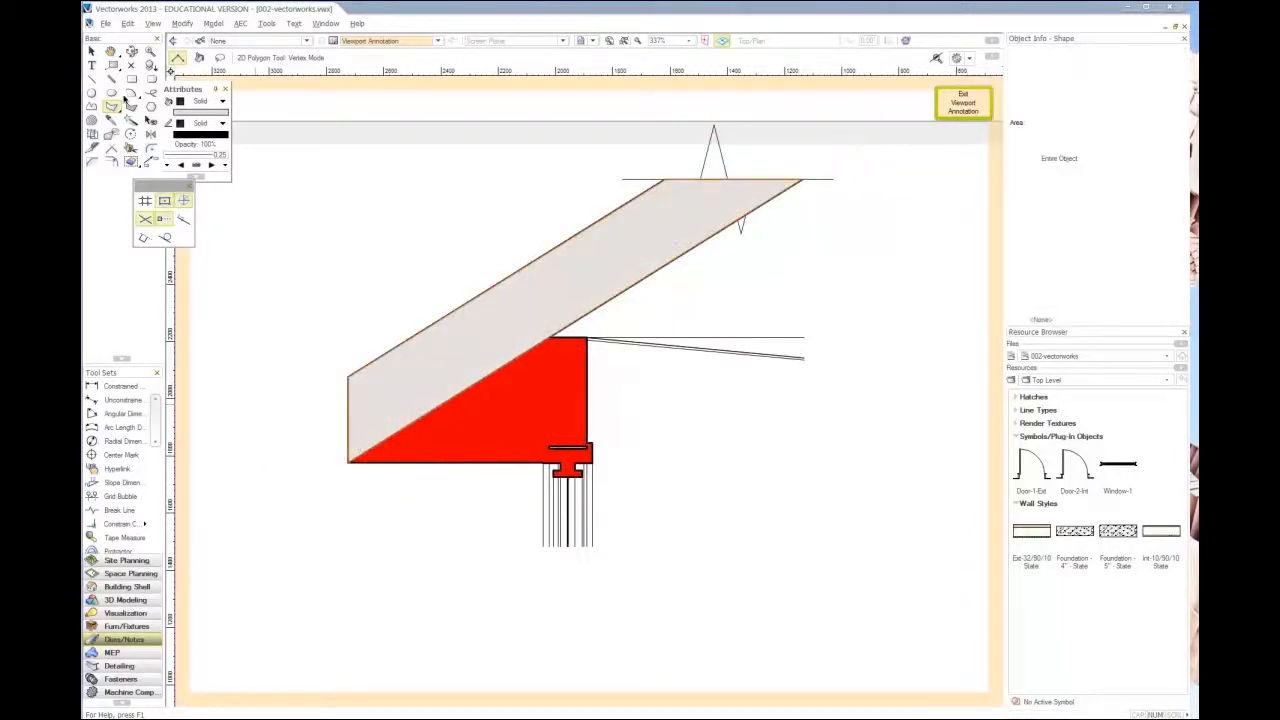
{"action": "left_click", "coordinate": [91, 50]}
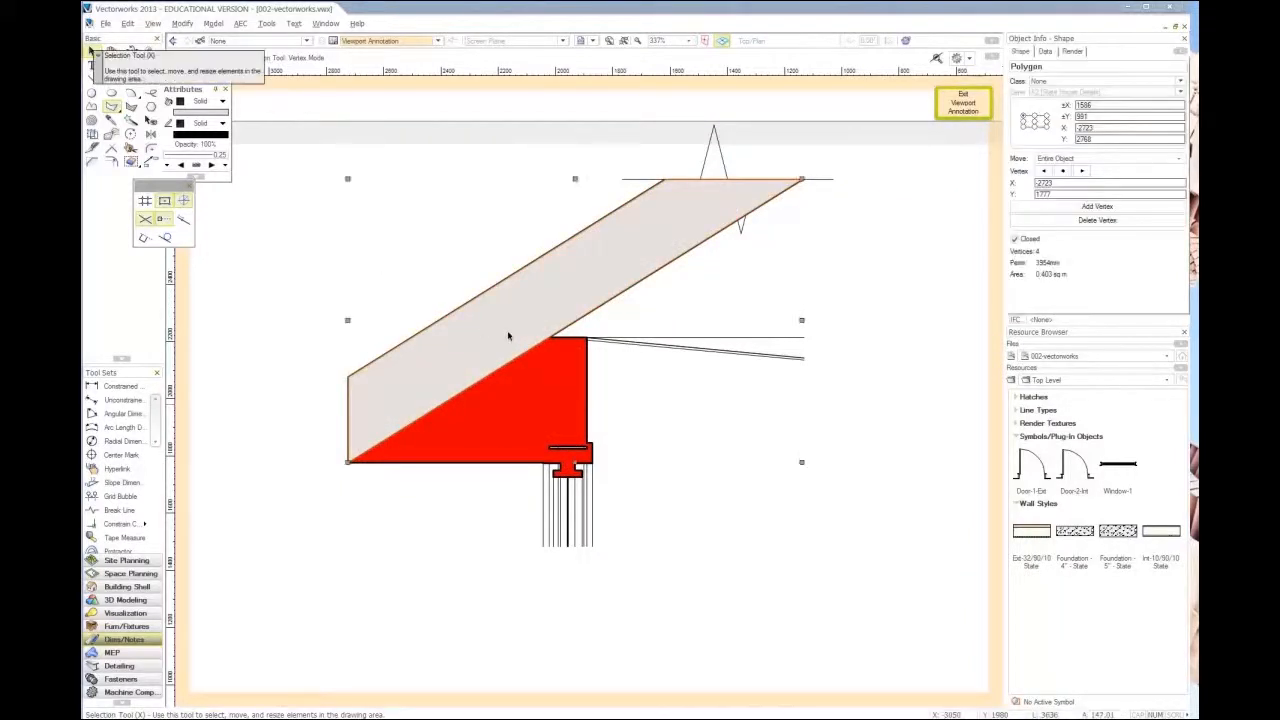
Start hatching the roof polygon and choose the Components Wood Siding hatch.
{"action": "left_click", "coordinate": [182, 23]}
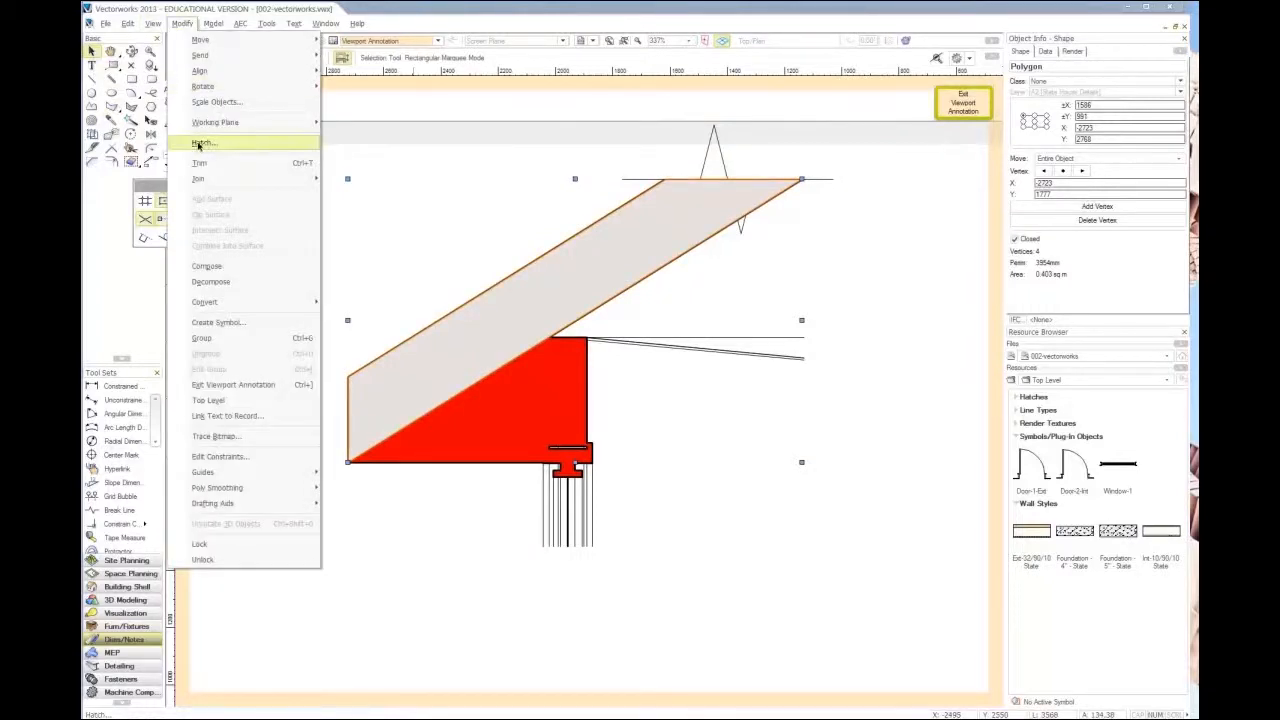
{"action": "left_click", "coordinate": [232, 145]}
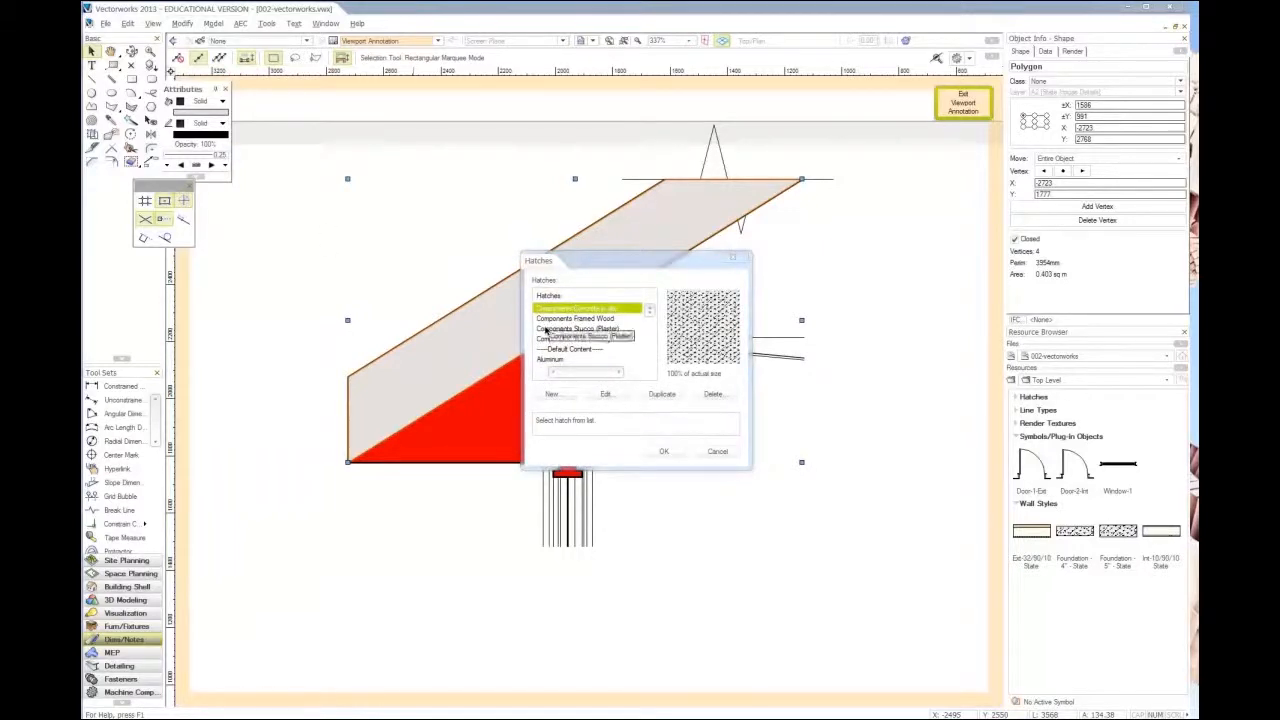
{"action": "mouse_move", "coordinate": [648, 310]}
{"action": "left_mouse_down"}
{"action": "mouse_move", "coordinate": [650, 346]}
{"action": "mouse_move", "coordinate": [645, 289]}
{"action": "left_mouse_up"}
{"action": "left_click", "coordinate": [593, 319]}
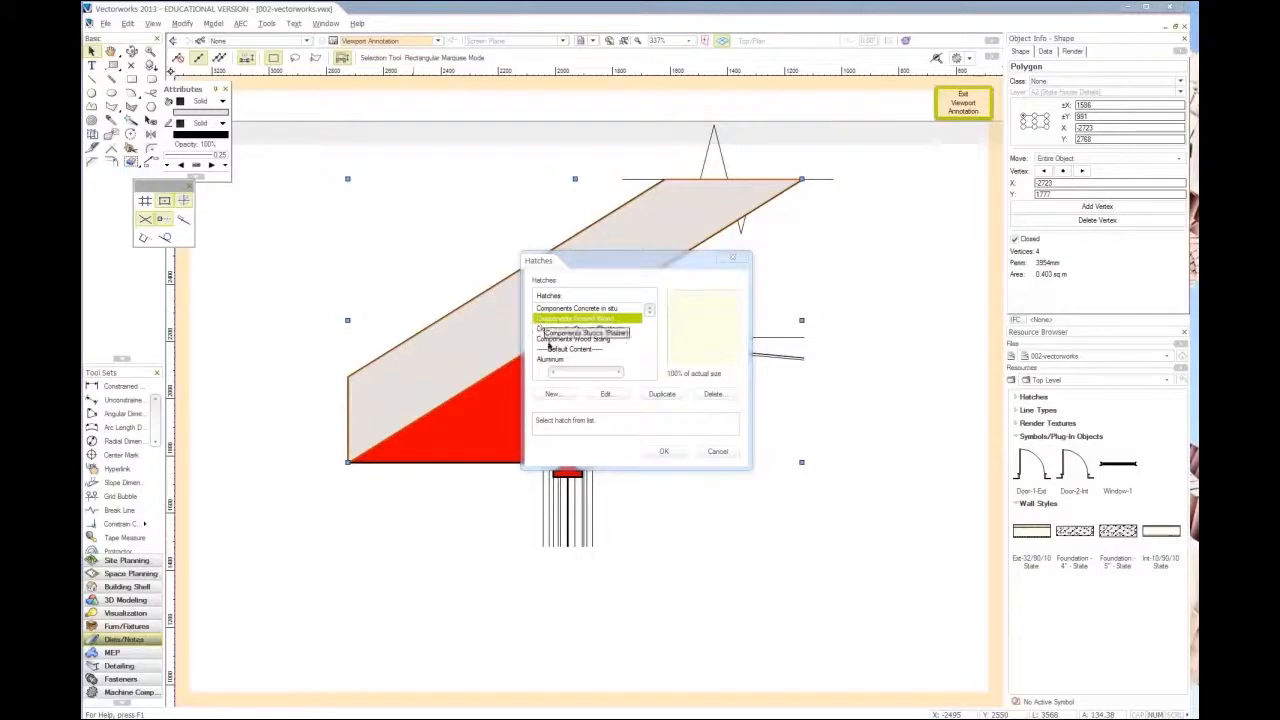
{"action": "left_click", "coordinate": [612, 339]}
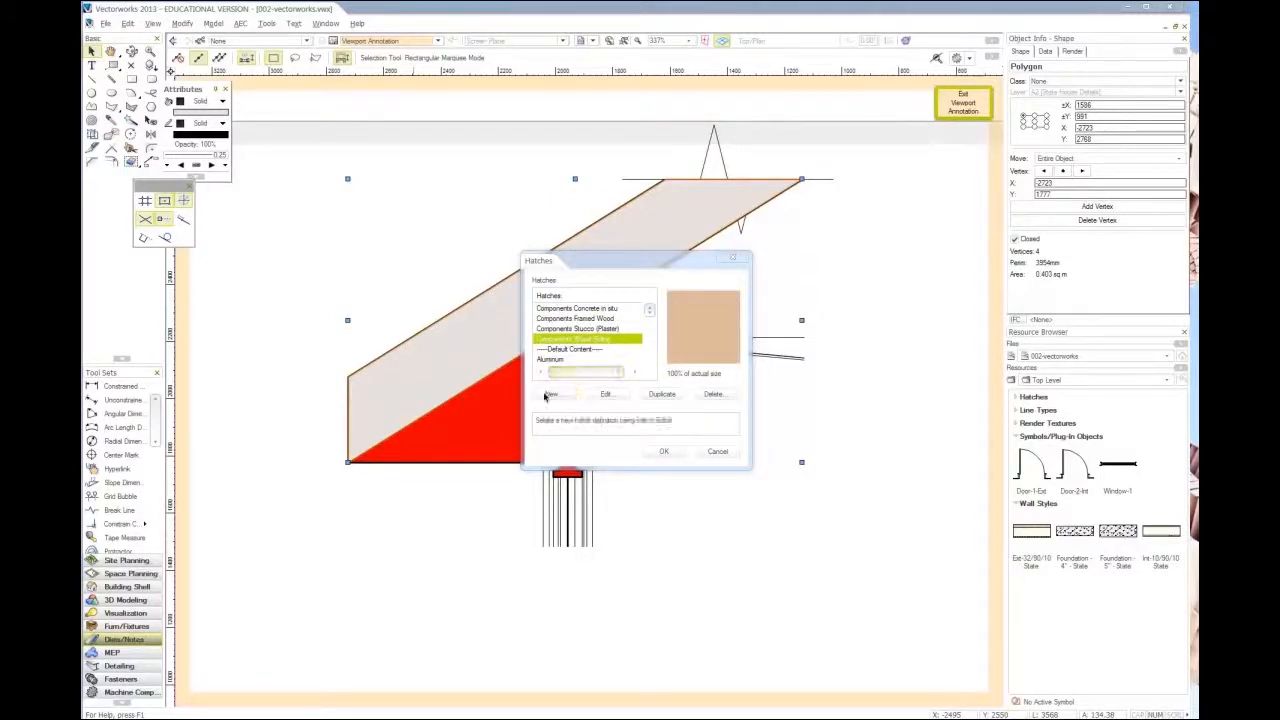
{"action": "left_click", "coordinate": [550, 398]}
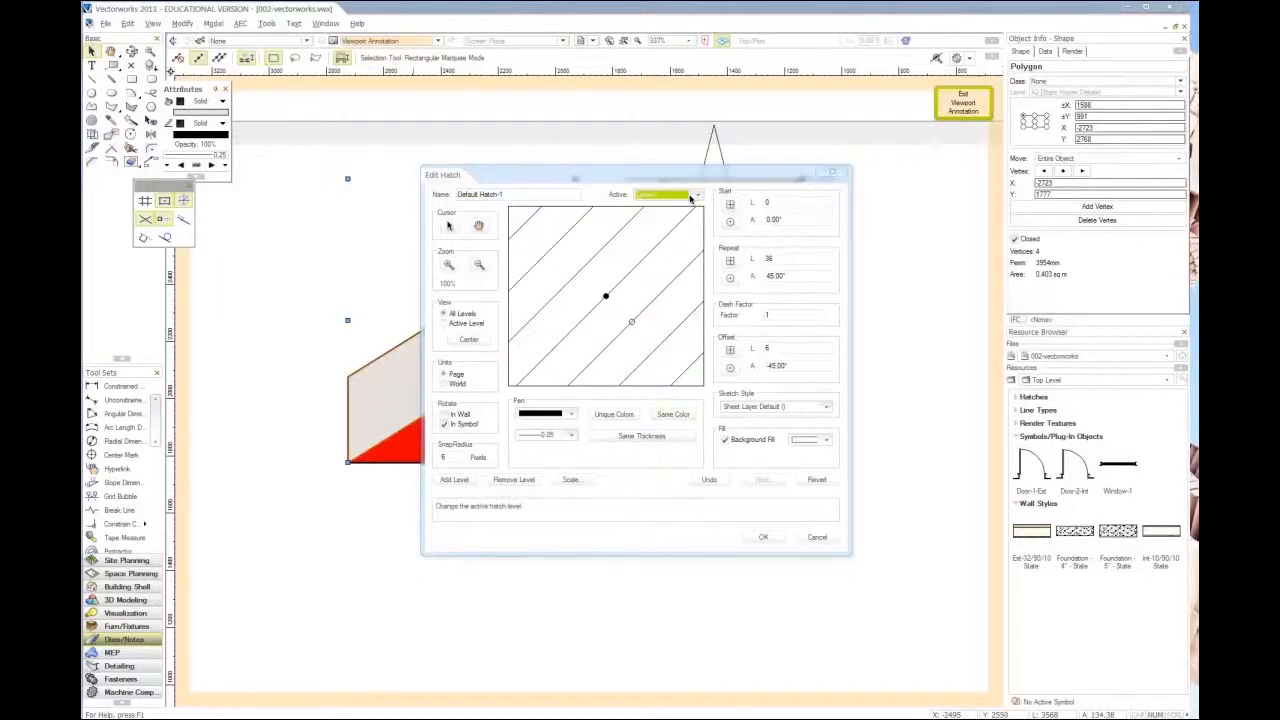
{"action": "left_click", "coordinate": [825, 441]}
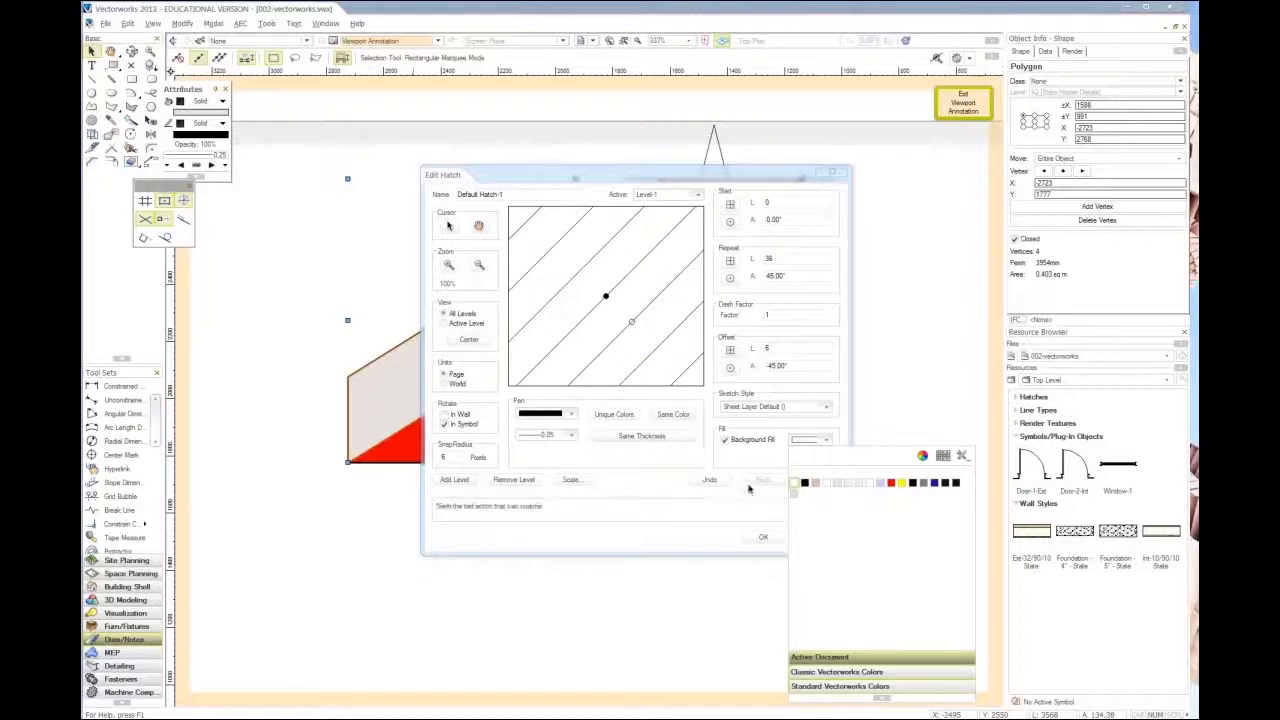
{"action": "left_click", "coordinate": [641, 472]}
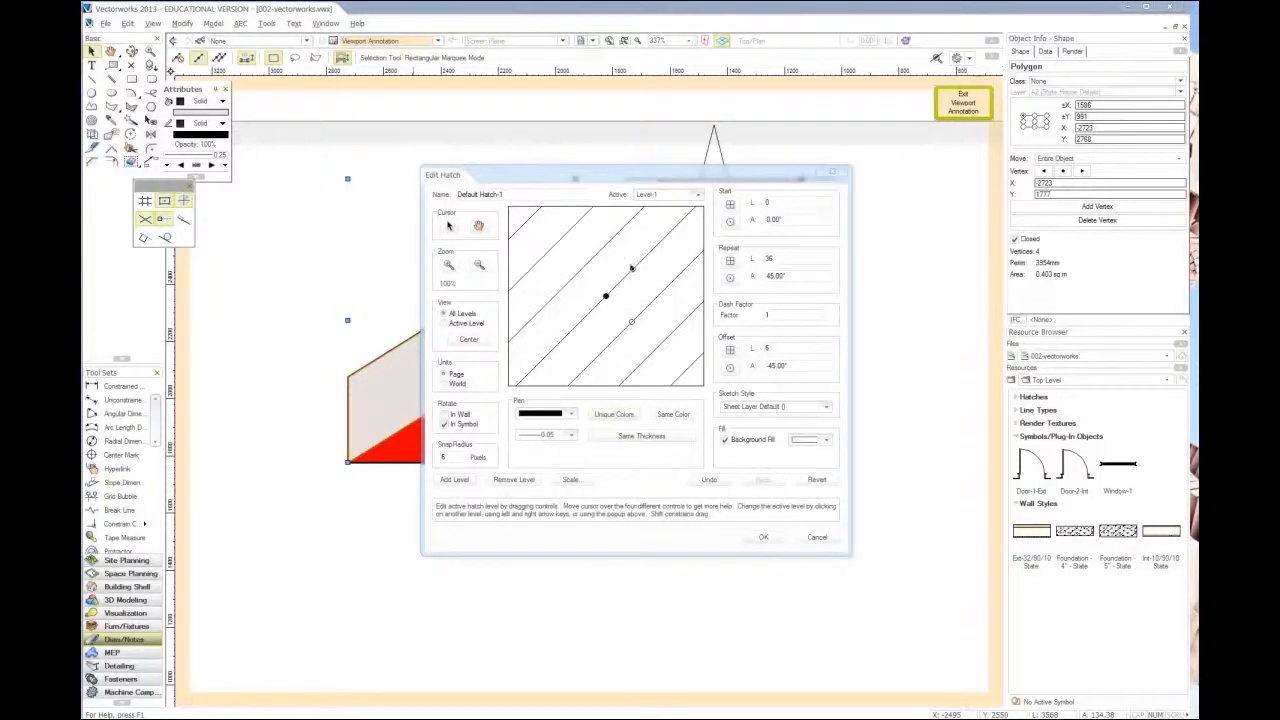
{"action": "mouse_move", "coordinate": [632, 322]}
{"action": "left_mouse_down"}
{"action": "mouse_move", "coordinate": [650, 305]}
{"action": "mouse_move", "coordinate": [657, 251]}
{"action": "mouse_move", "coordinate": [646, 263]}
{"action": "mouse_move", "coordinate": [656, 279]}
{"action": "mouse_move", "coordinate": [685, 288]}
{"action": "mouse_move", "coordinate": [638, 268]}
{"action": "left_mouse_up"}
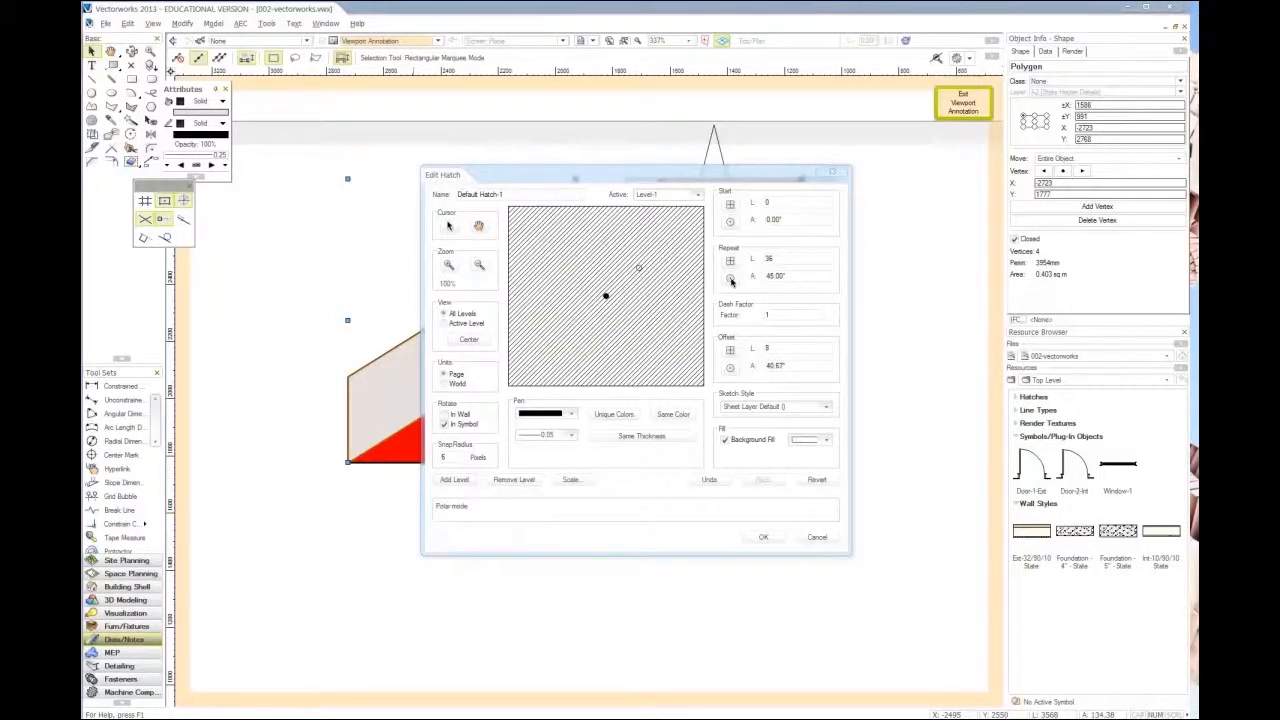
{"action": "left_click", "coordinate": [730, 260]}
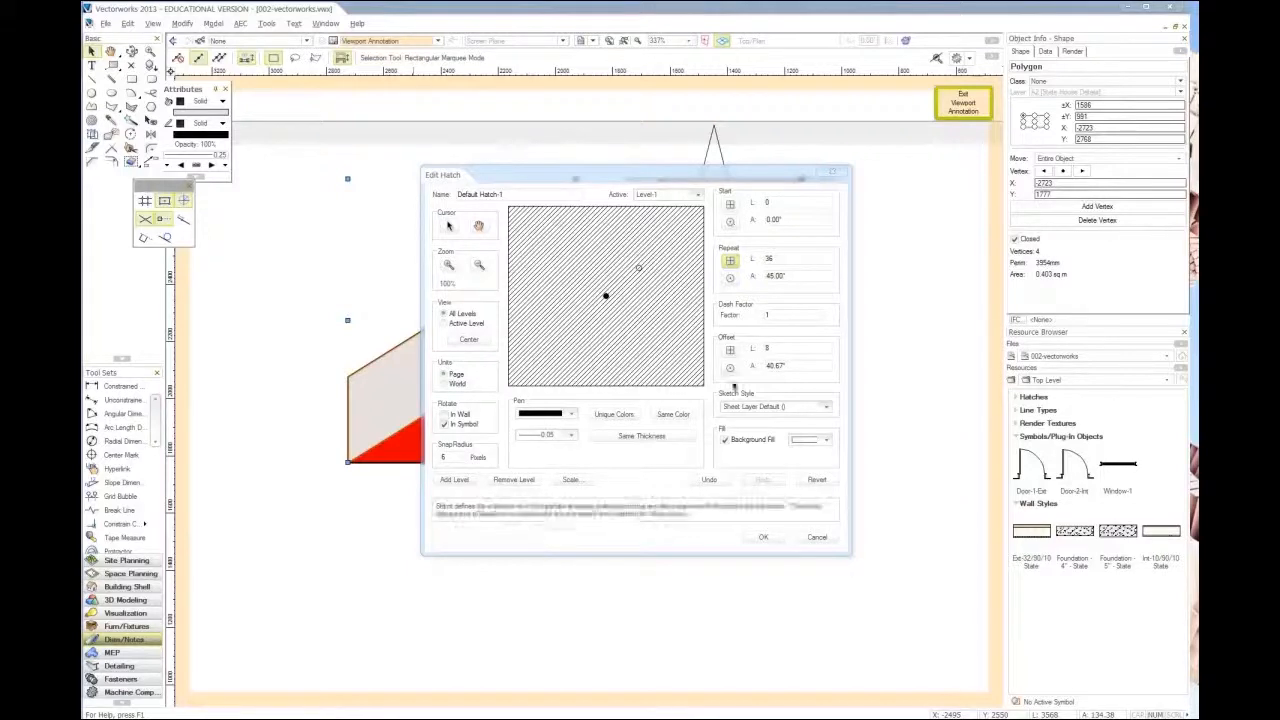
{"action": "left_click", "coordinate": [816, 538]}
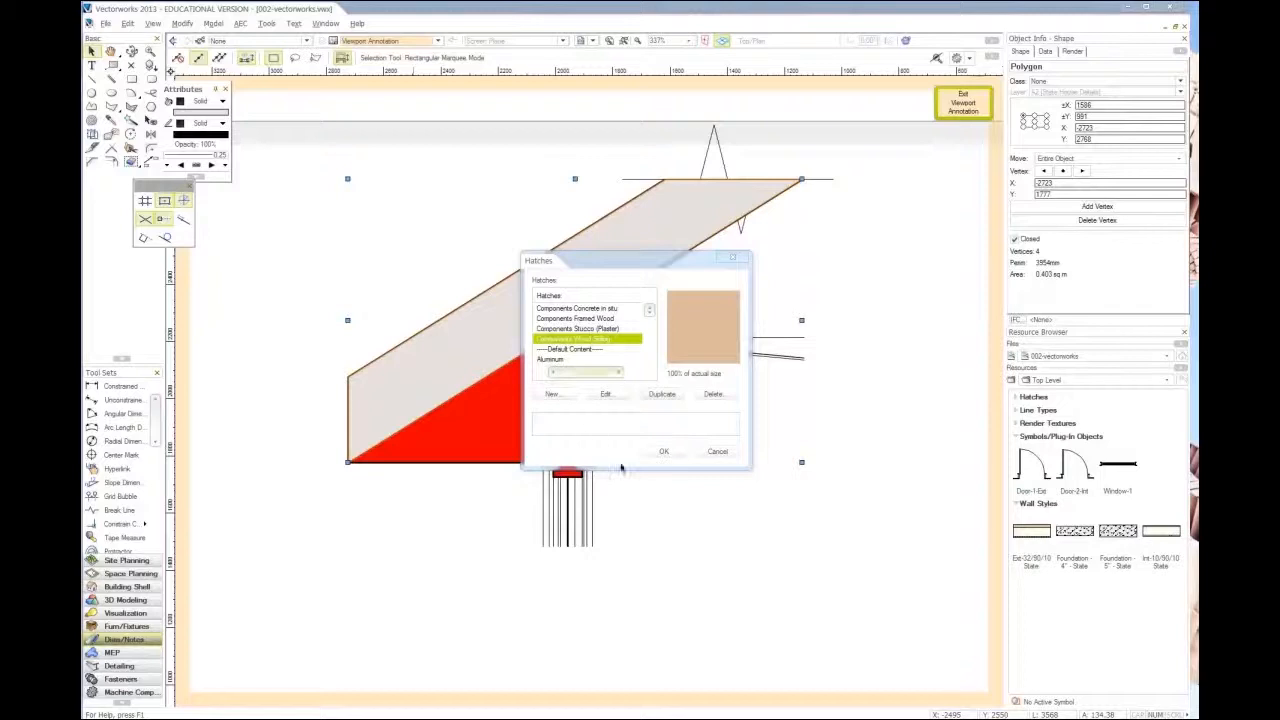
Apply the chosen hatch to the roof polygon with its origin at the upper eave corner and its rotation along the roof's top edge.
{"action": "left_click", "coordinate": [663, 451]}
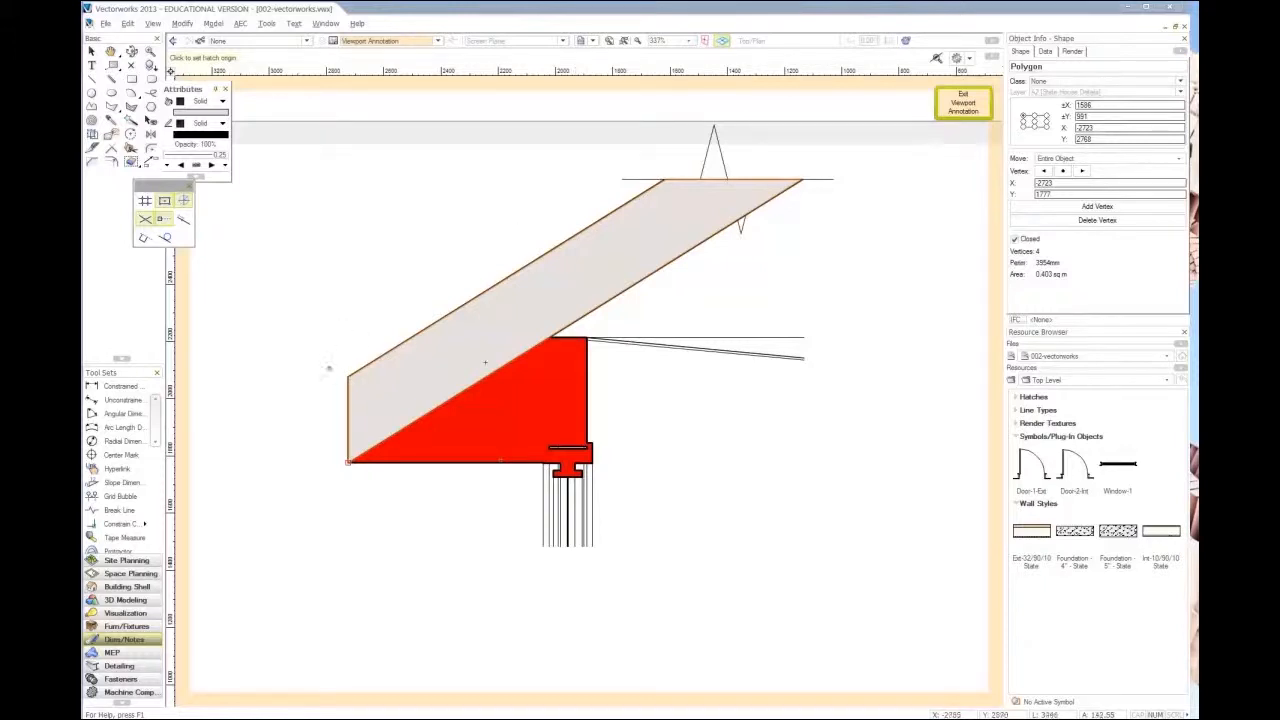
{"action": "left_click", "coordinate": [344, 372]}
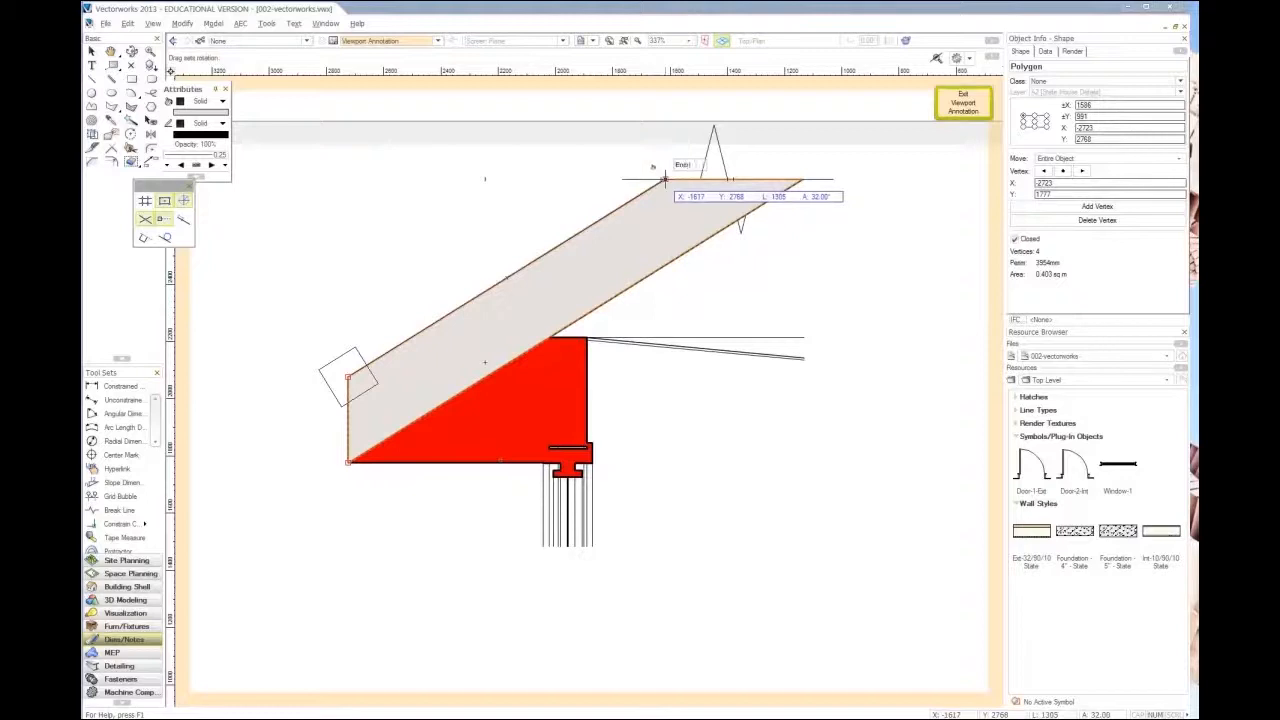
{"action": "left_click", "coordinate": [663, 180]}
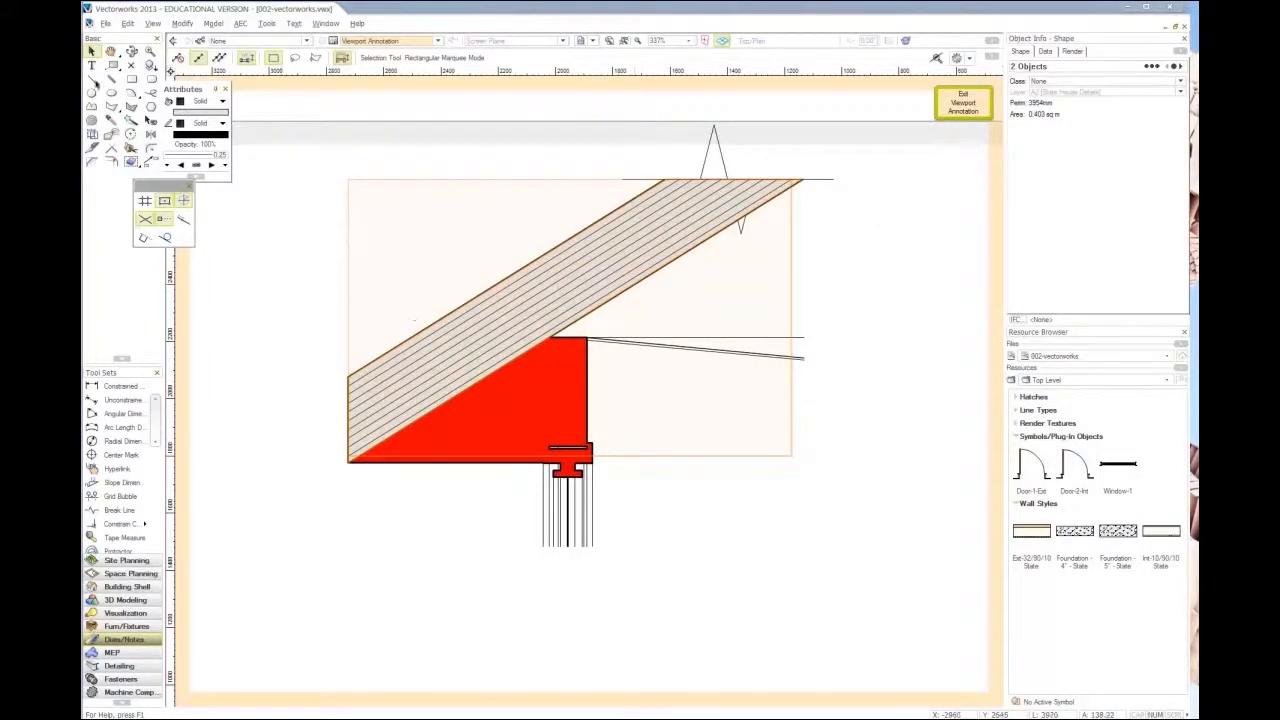
Draw a four-vertex polygon for the soffit strip from the eave's lower corner to the wall, about 681 by 68 mm.
{"action": "left_click", "coordinate": [112, 107]}
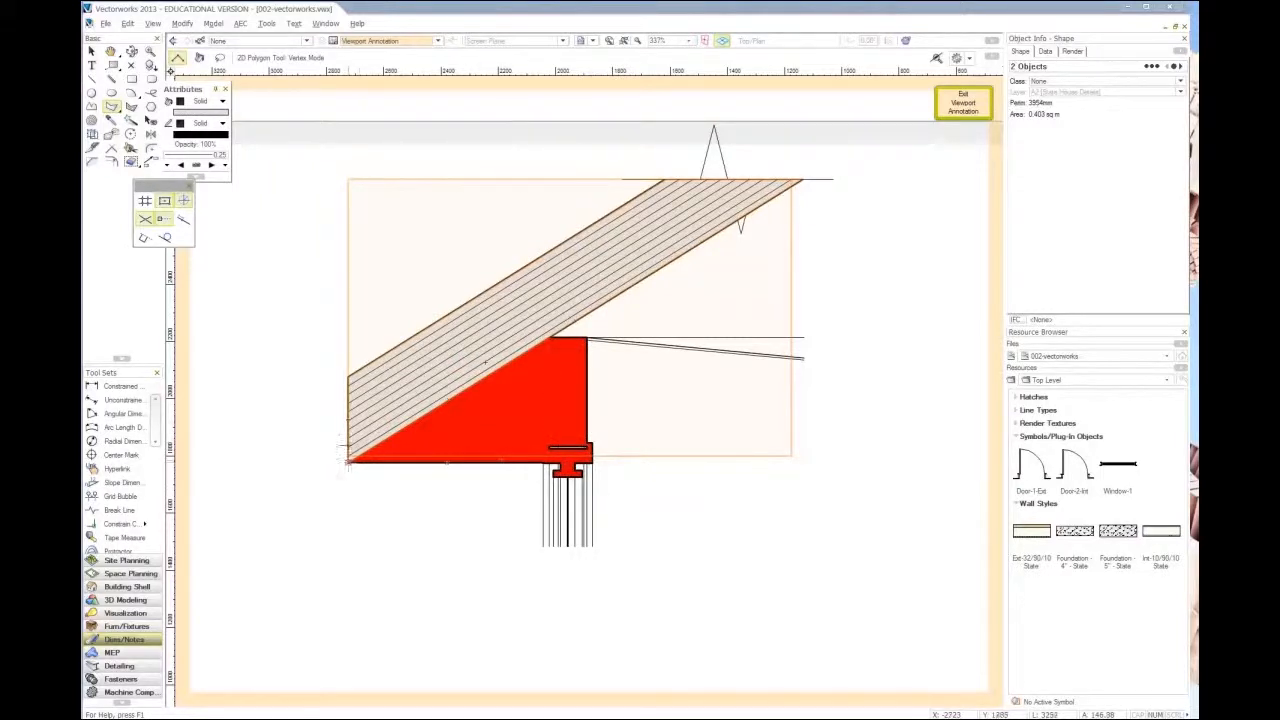
{"action": "left_click", "coordinate": [349, 460]}
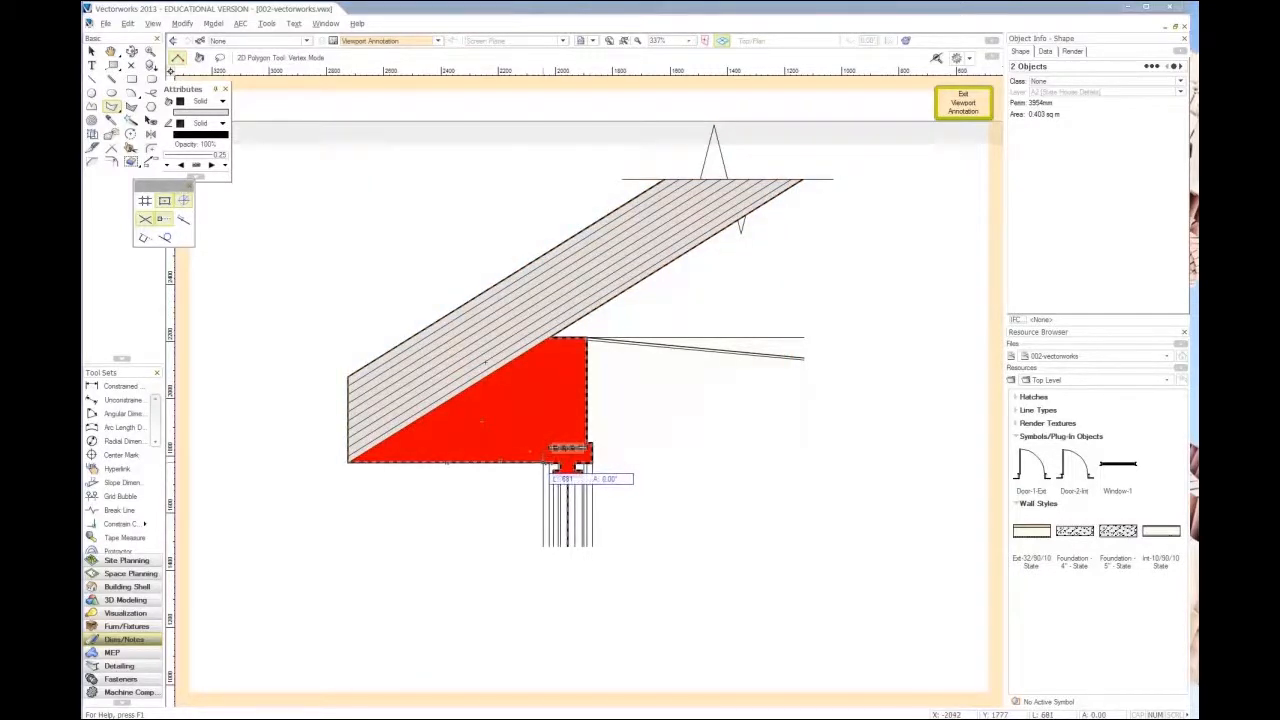
{"action": "left_click", "coordinate": [549, 461]}
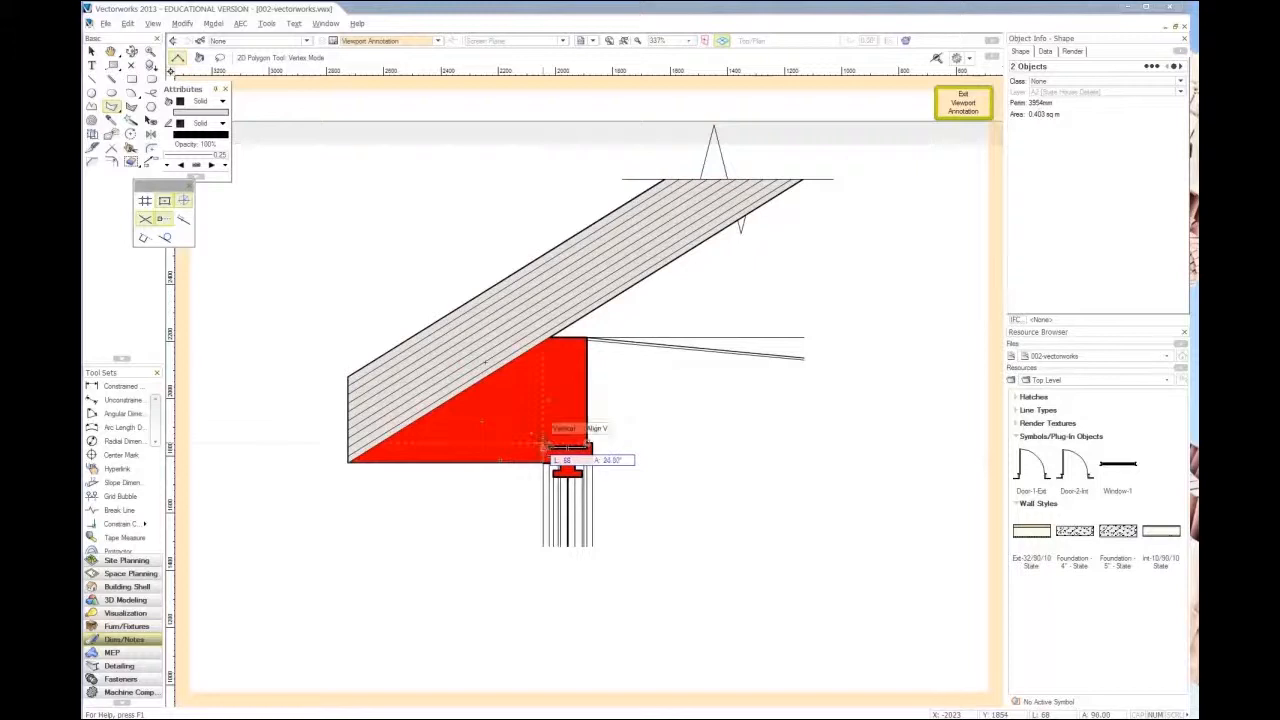
{"action": "left_click", "coordinate": [547, 444]}
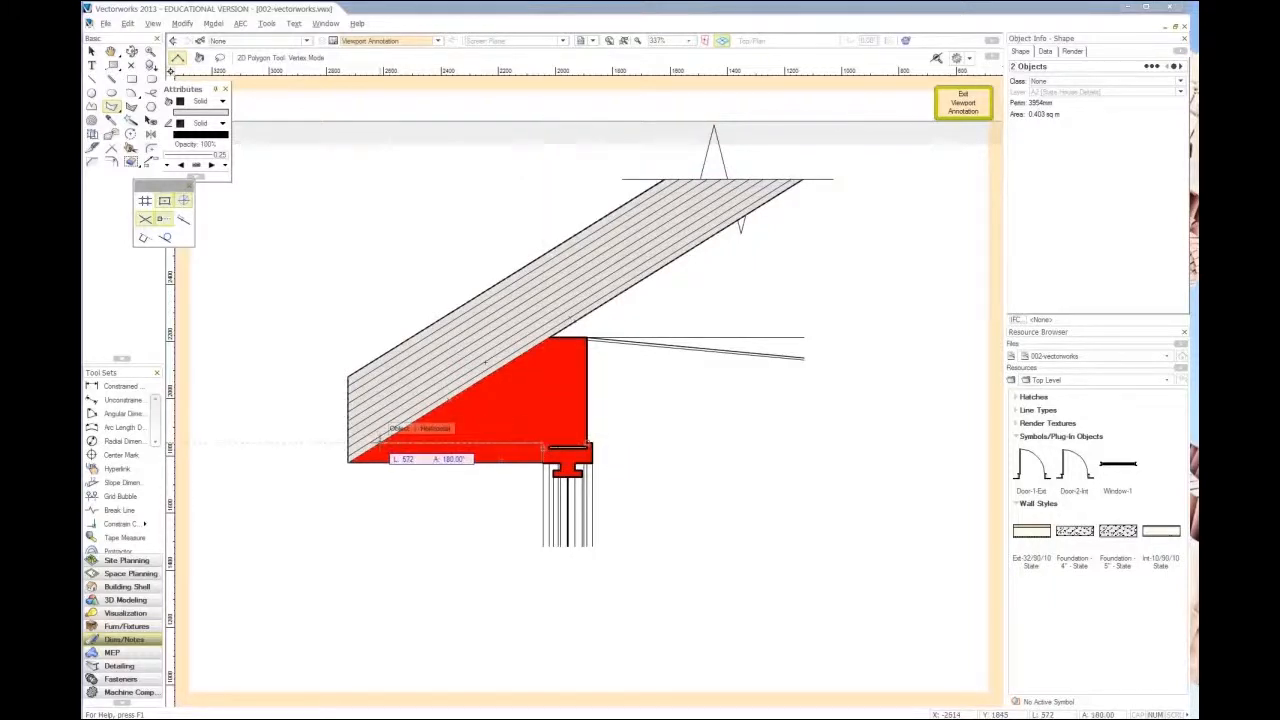
{"action": "left_click", "coordinate": [382, 443]}
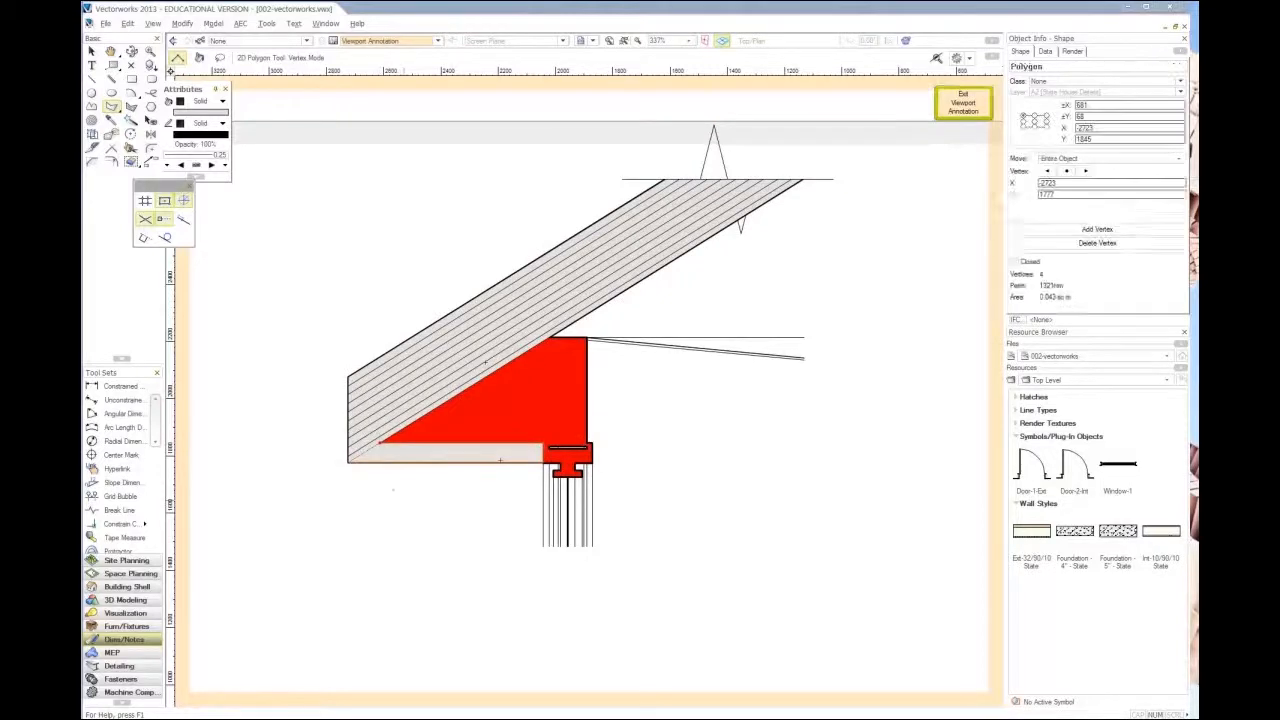
Apply the Components Concrete in situ hatch to the soffit strip with its origin at the eave's lower corner, and deselect it.
{"action": "left_click", "coordinate": [182, 23]}
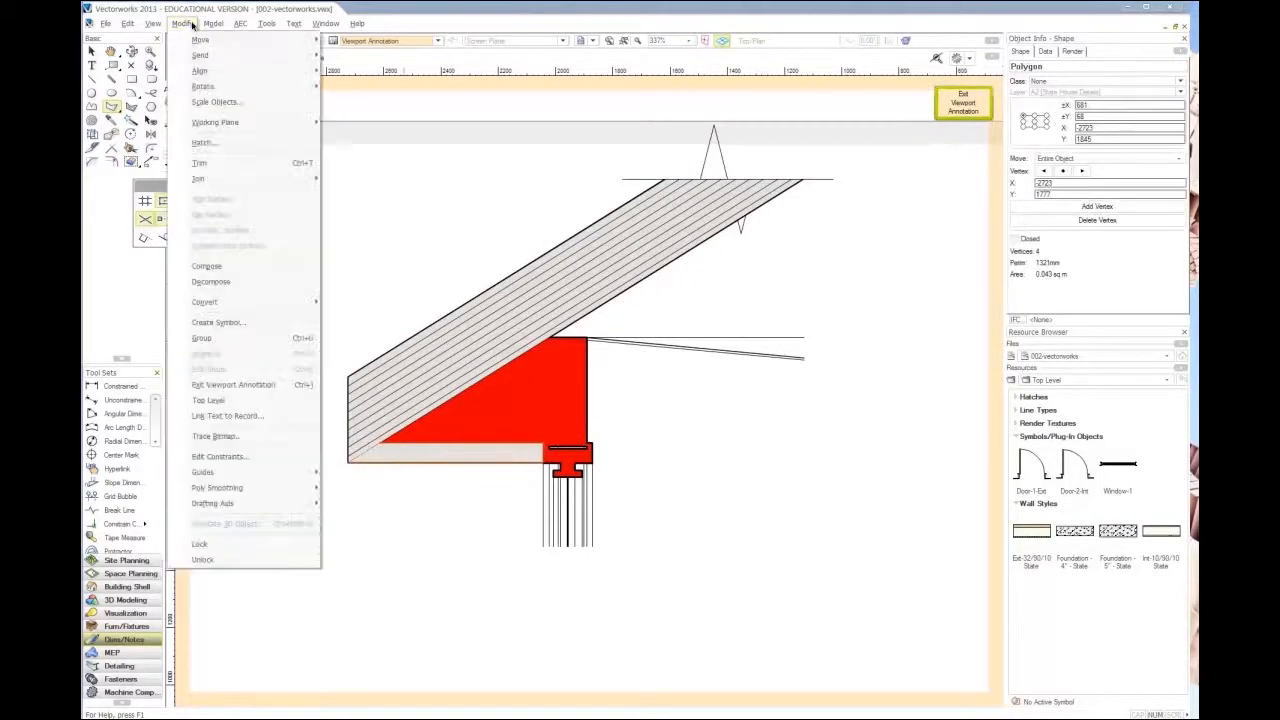
{"action": "left_click", "coordinate": [210, 143]}
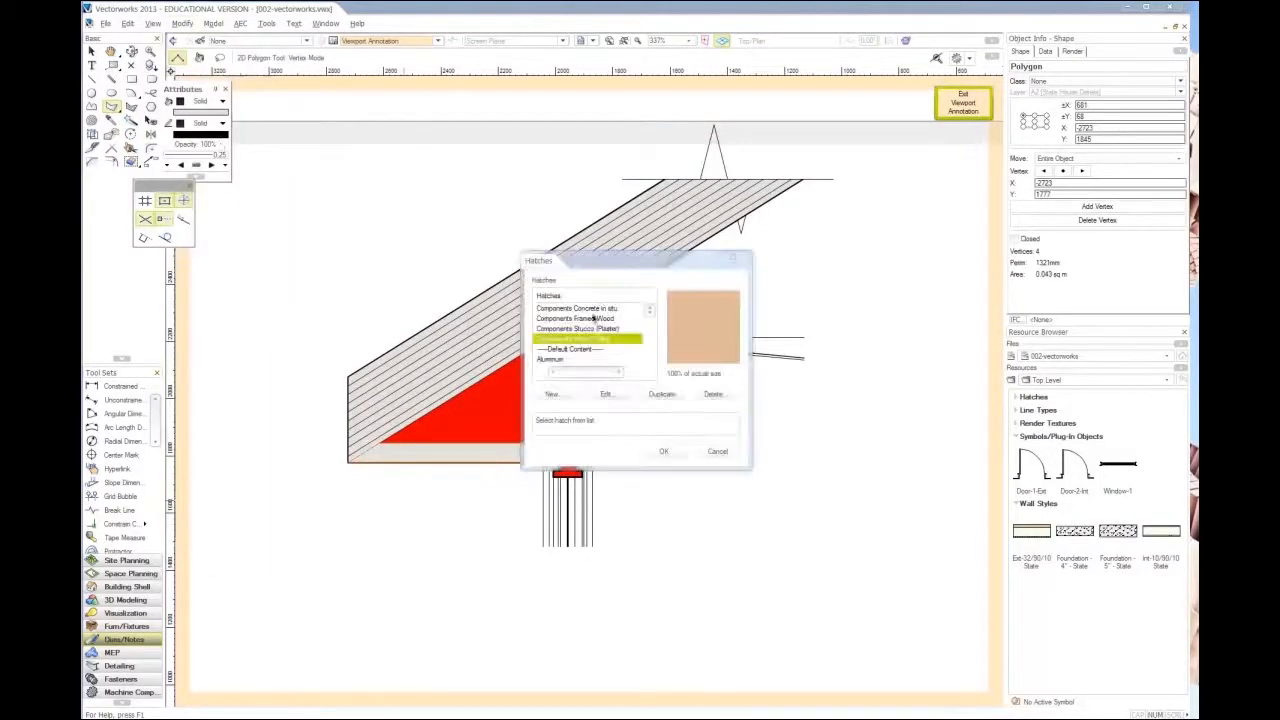
{"action": "left_click", "coordinate": [597, 308]}
{"action": "left_click", "coordinate": [665, 451]}
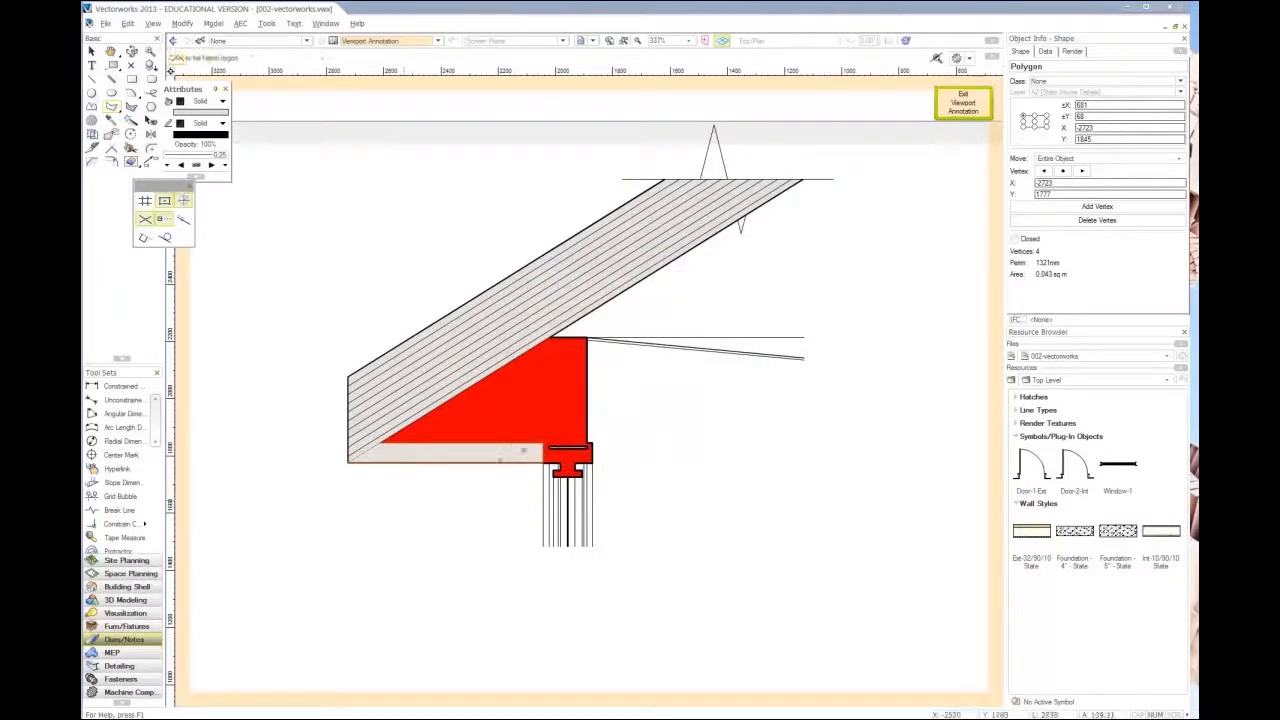
{"action": "left_click", "coordinate": [347, 461]}
{"action": "left_click", "coordinate": [334, 452]}
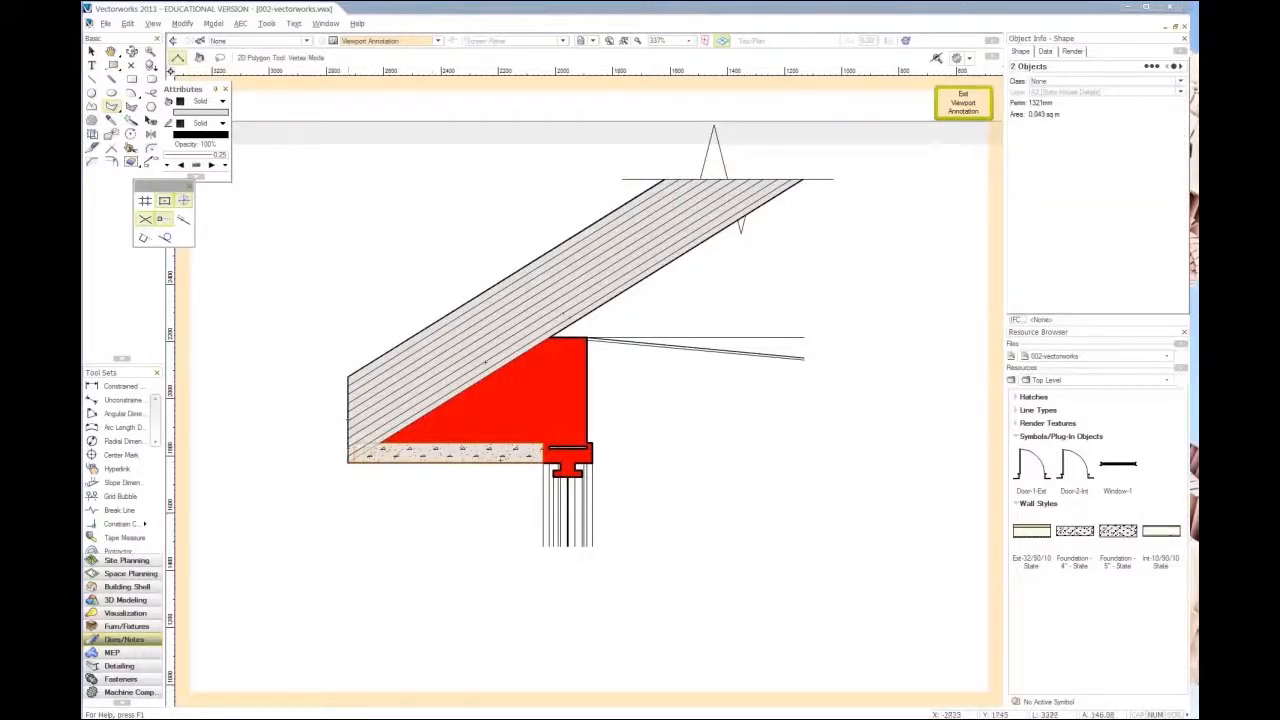
{"action": "key", "text": "x"}
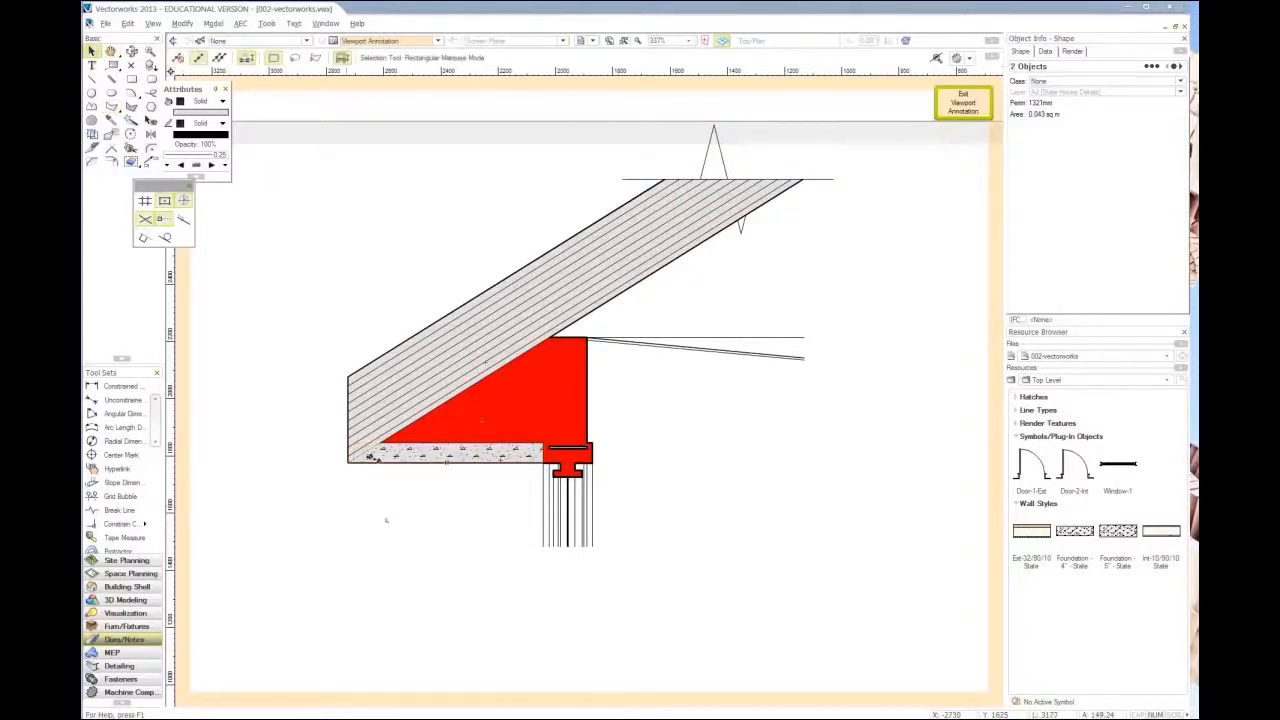
{"action": "left_click", "coordinate": [837, 600]}
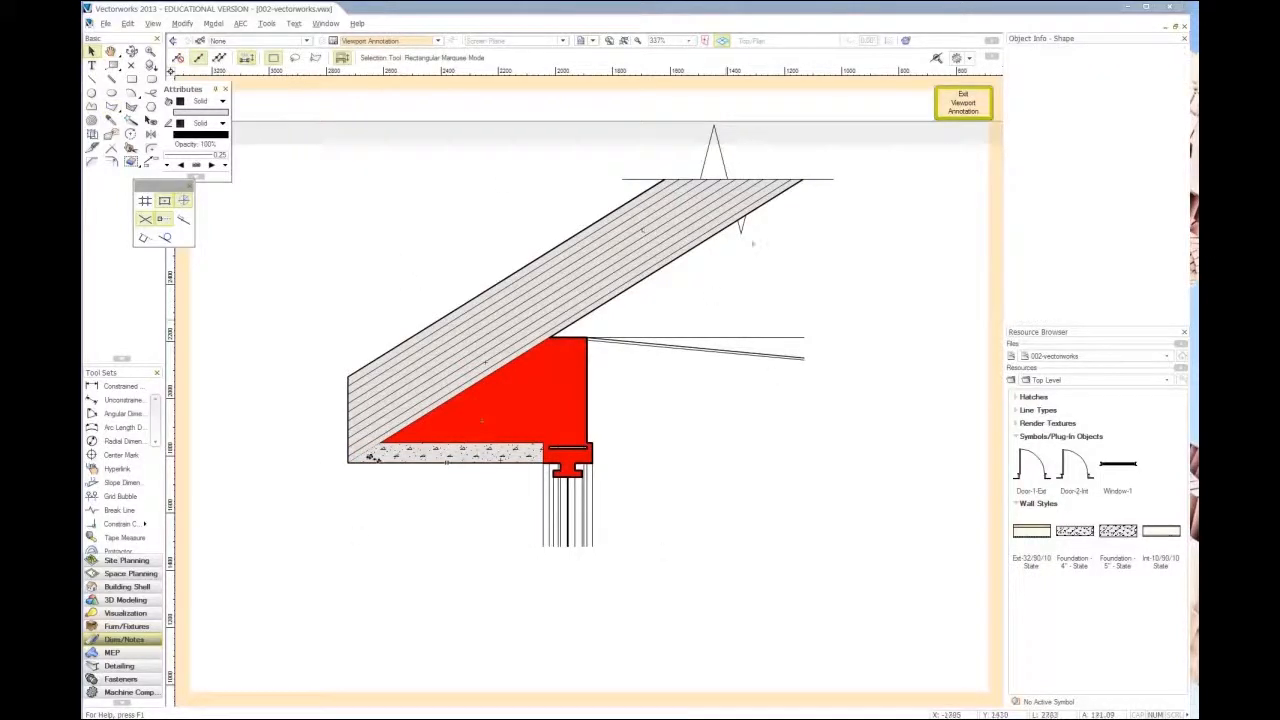
{"action": "key", "text": "h"}
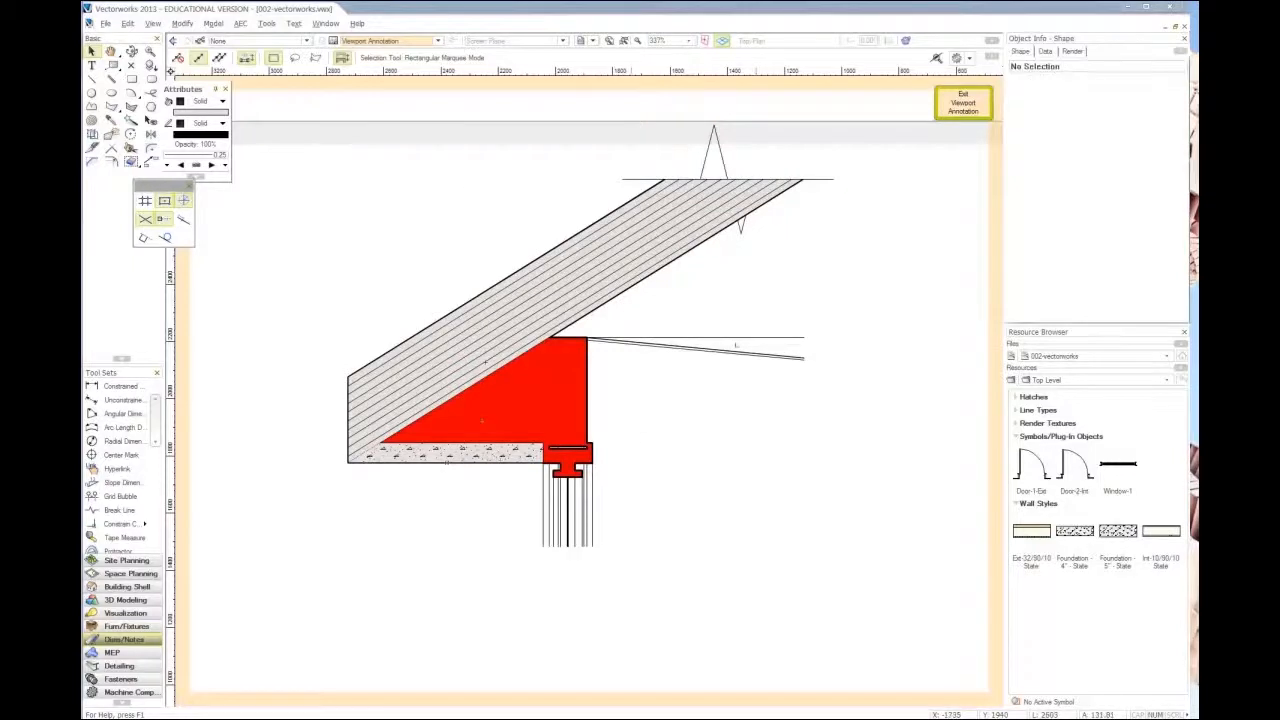
Finish annotating the Gable End detail and move its viewport down and left, clear of the sheet's upper border.
{"action": "left_click_drag", "start_coordinate": [622, 405], "coordinate": [736, 343]}
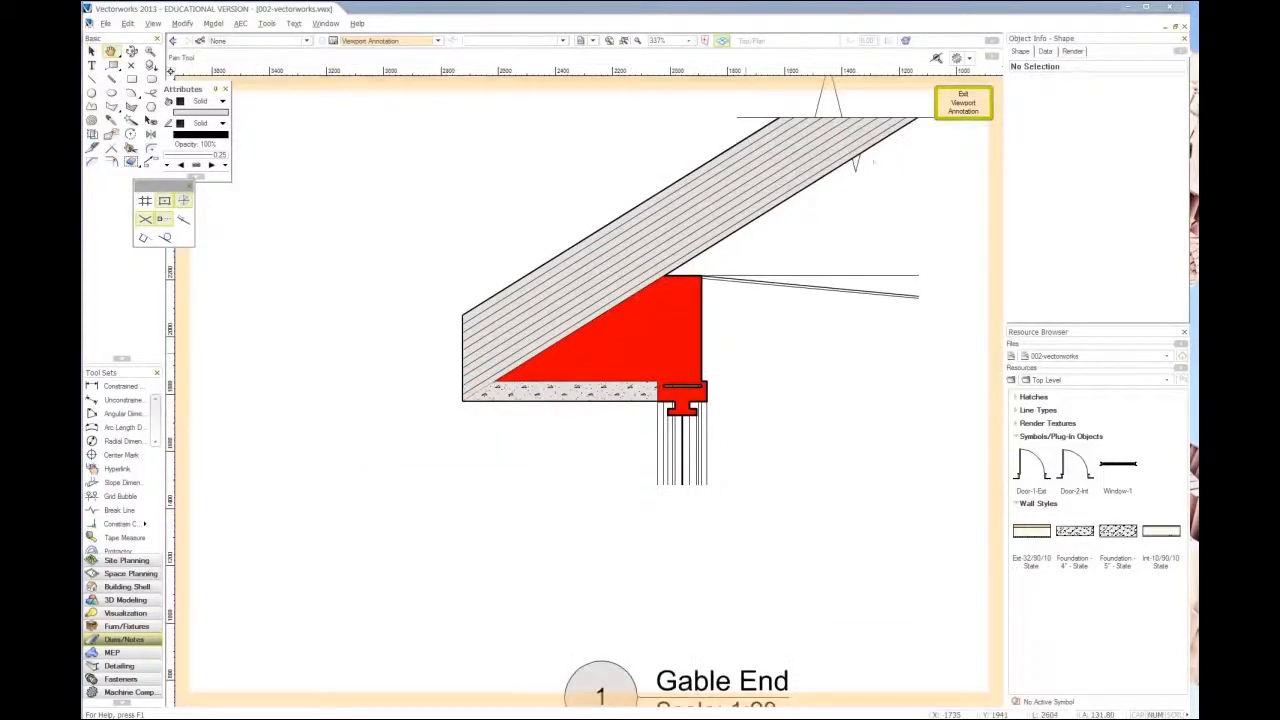
{"action": "left_click", "coordinate": [960, 102]}
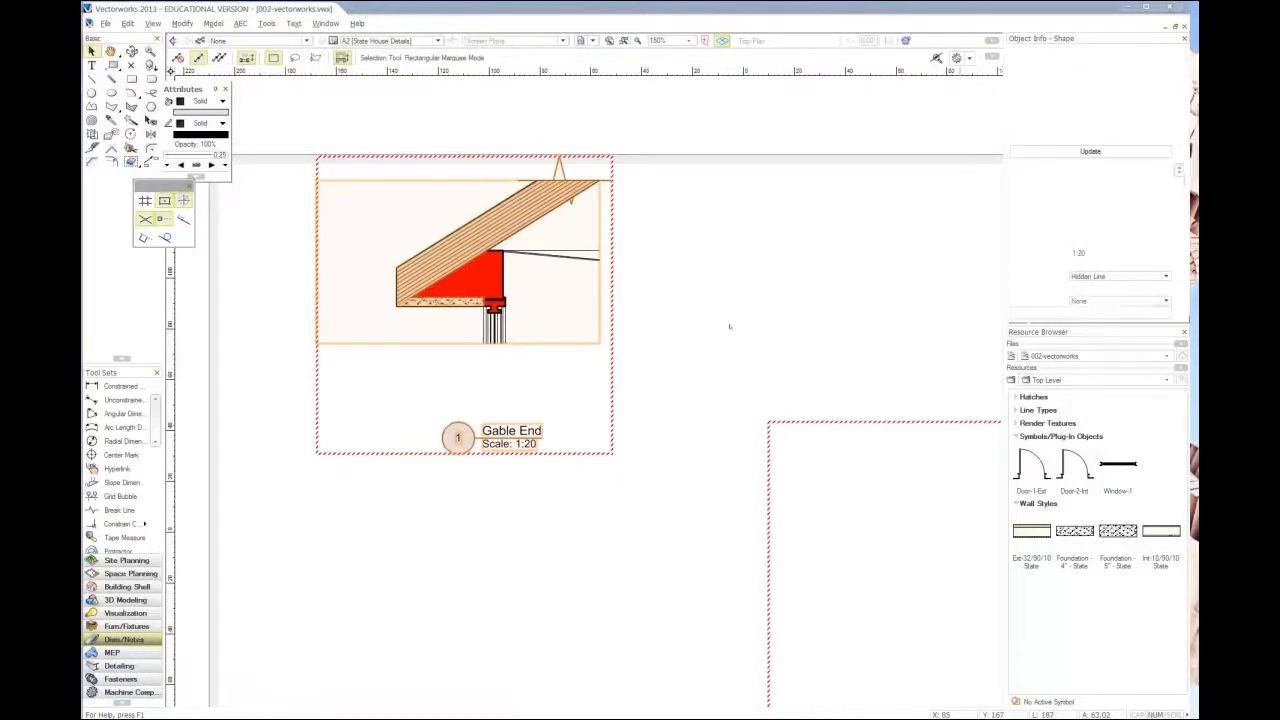
{"action": "scroll", "coordinate": [700, 300], "scroll_direction": "down", "scroll_amount": 3}
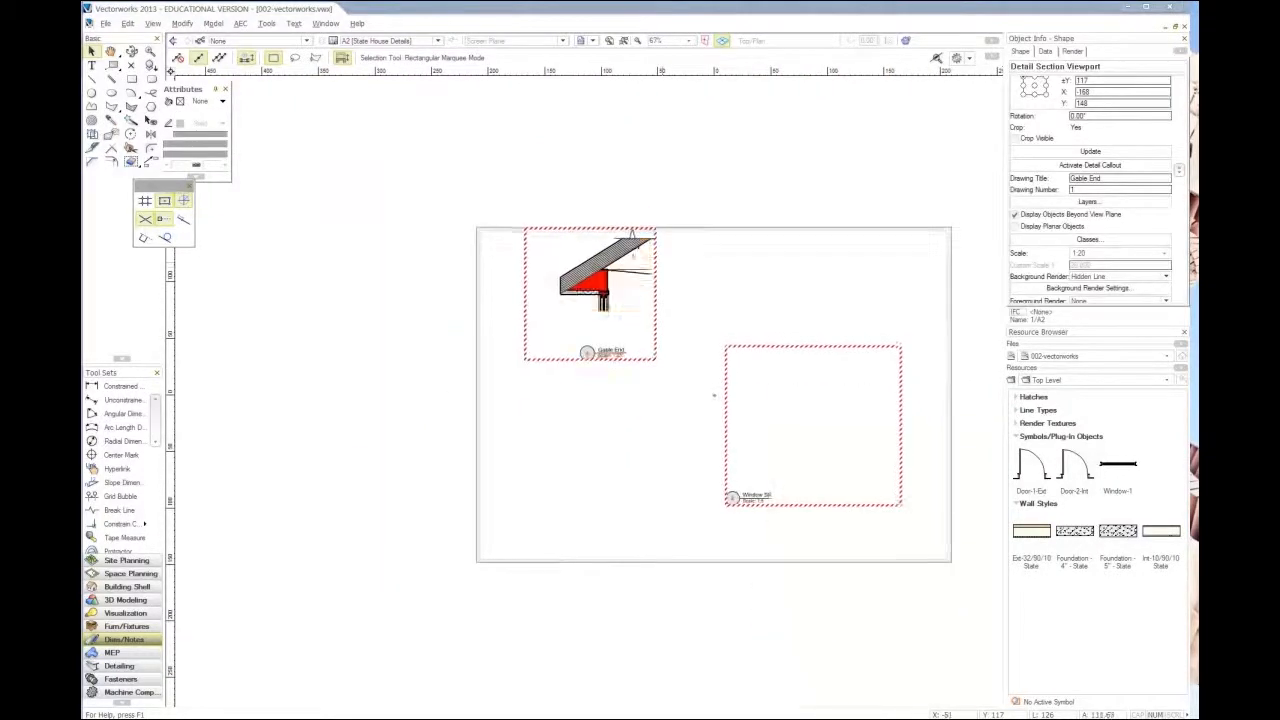
{"action": "left_click", "coordinate": [684, 345]}
{"action": "left_click_drag", "start_coordinate": [631, 233], "coordinate": [605, 278]}
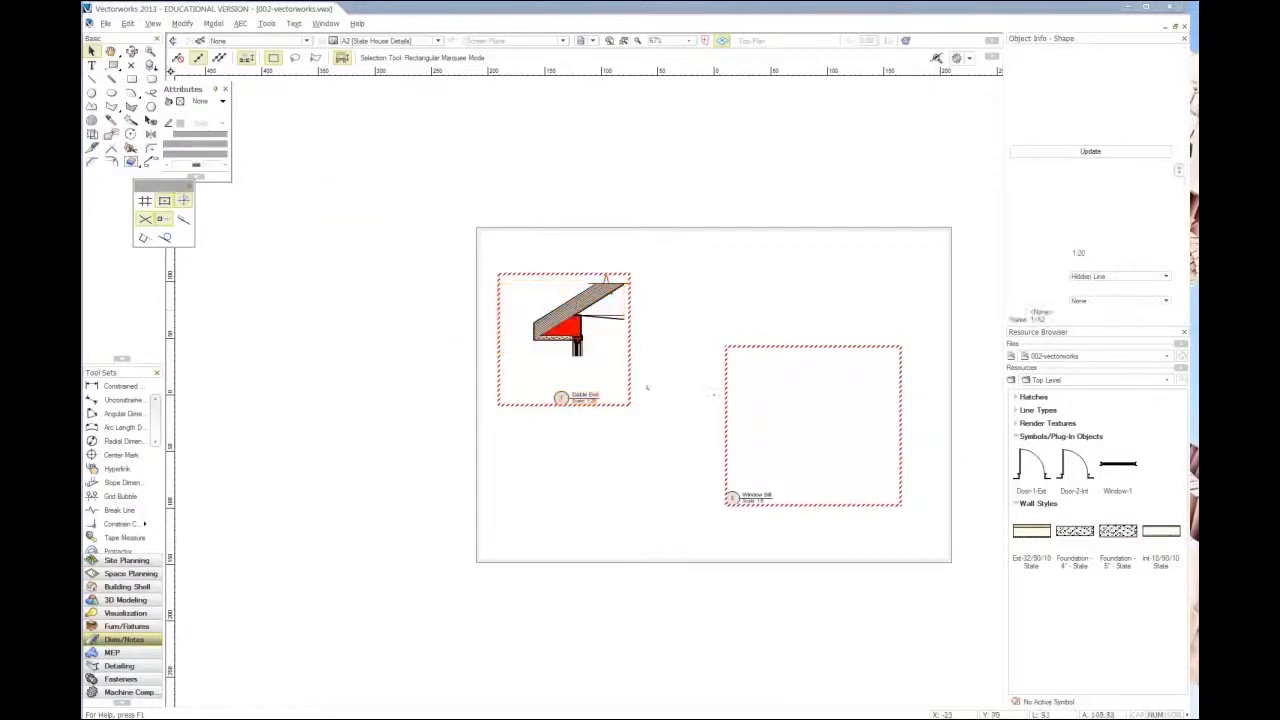
Update the Window Sill detail viewport so its section drawing is rendered, and deselect it.
{"action": "left_click", "coordinate": [725, 372]}
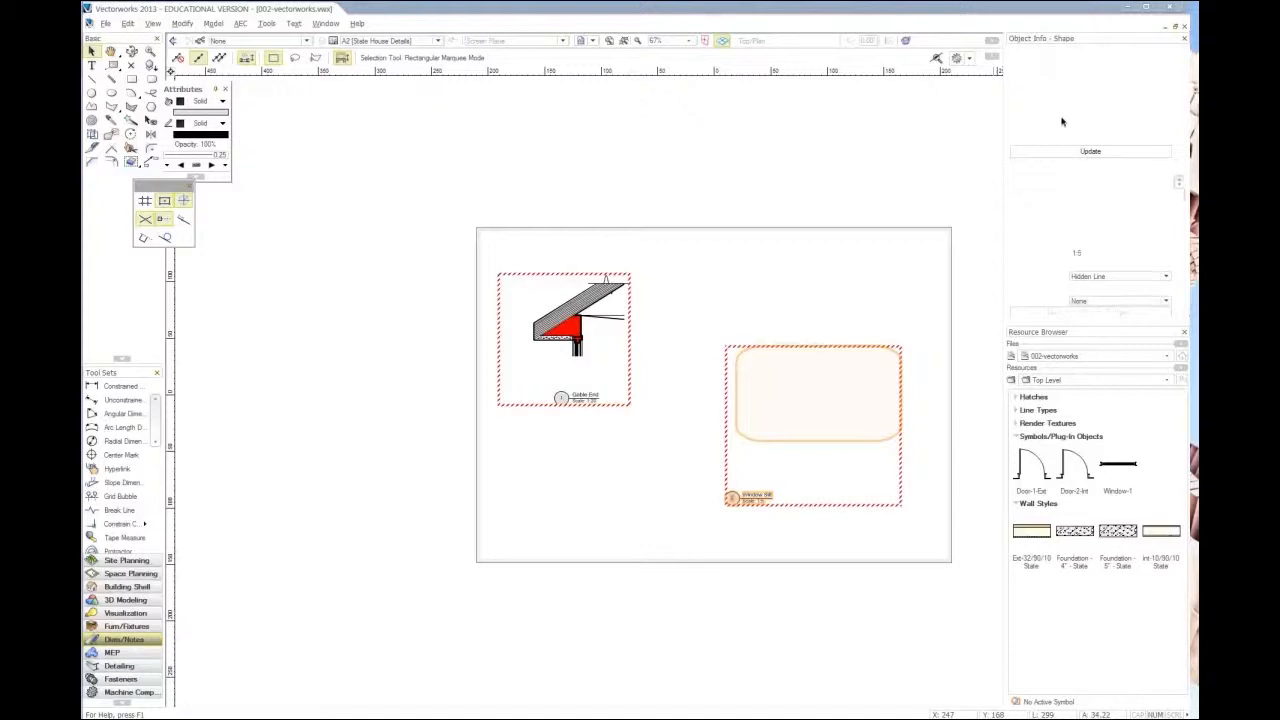
{"action": "left_click", "coordinate": [1065, 152]}
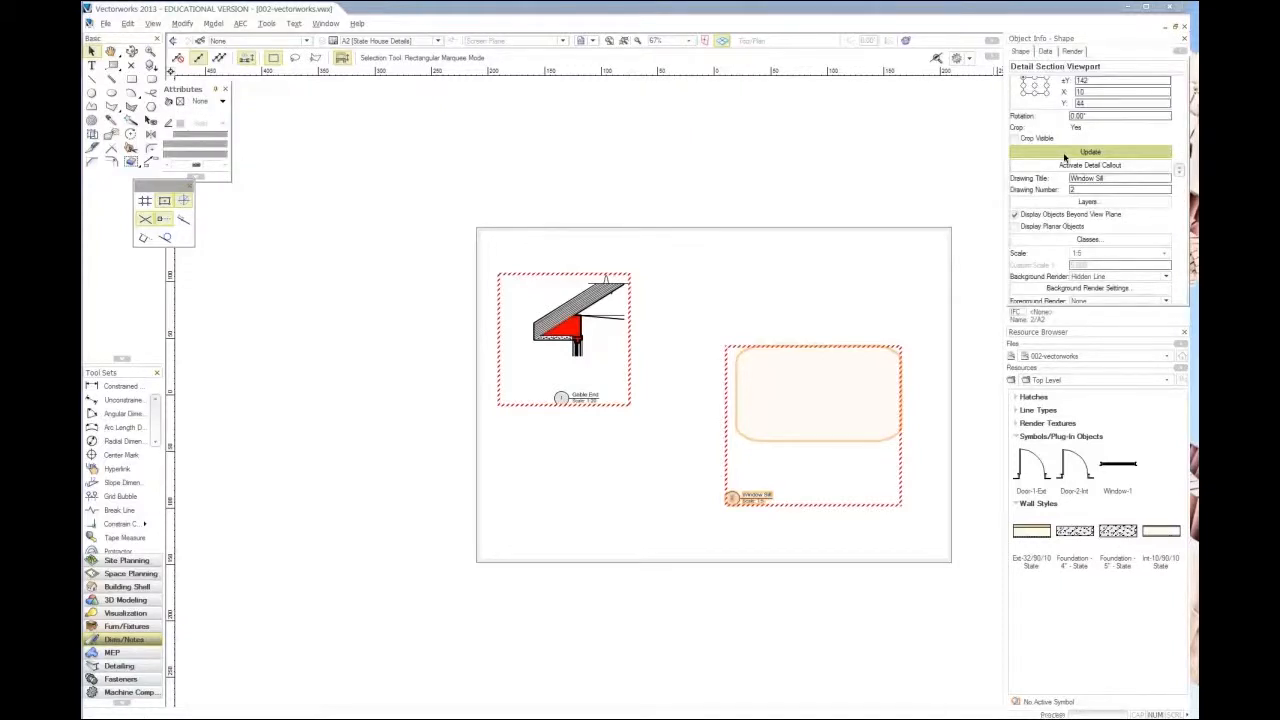
{"action": "left_click", "coordinate": [912, 236]}
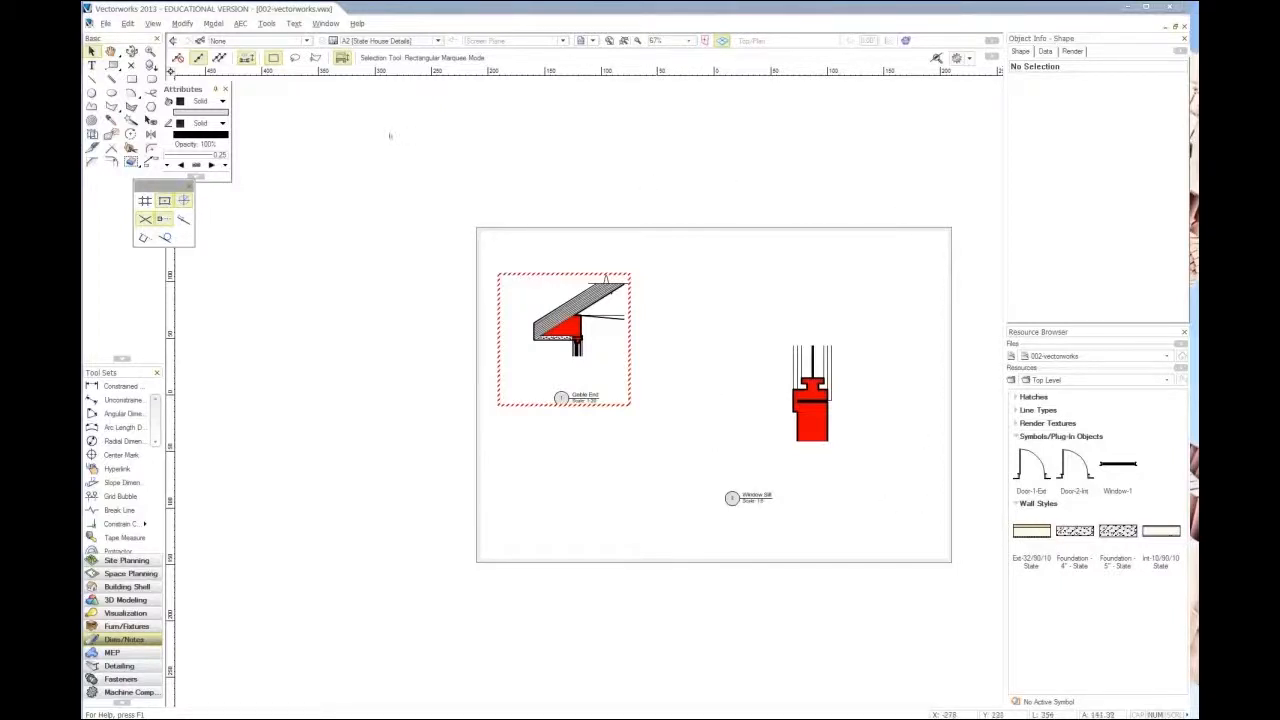
Search Vectorworks Help for "title block" and open the article Creating a Custom Title Block in Vectorworks Fundamentals.
{"action": "left_click", "coordinate": [357, 23]}
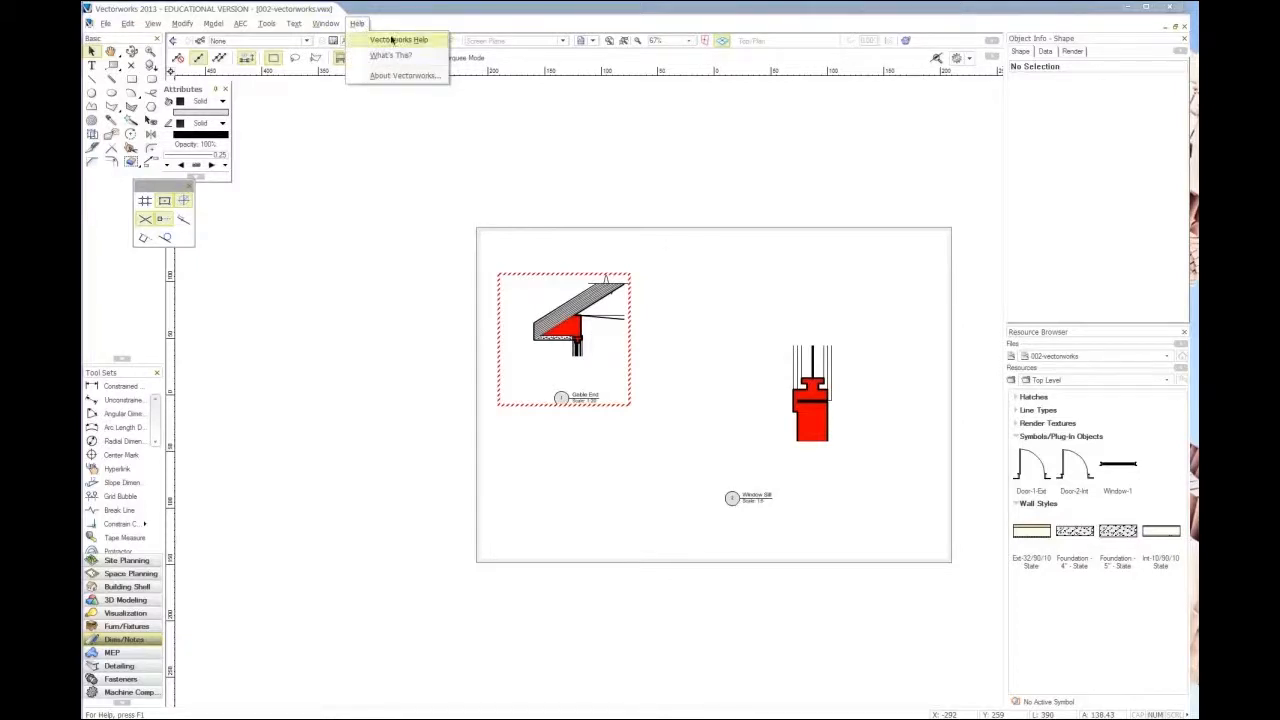
{"action": "left_click", "coordinate": [360, 24]}
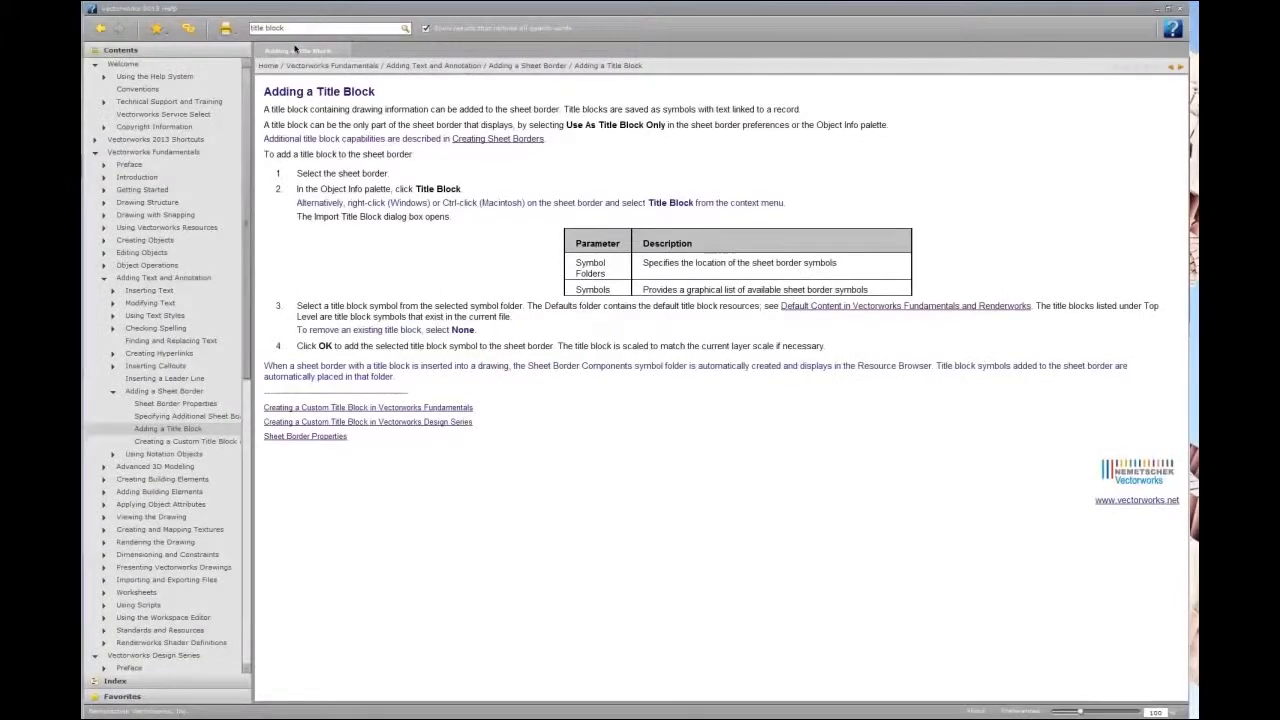
{"action": "double_click", "coordinate": [285, 27]}
{"action": "left_click", "coordinate": [297, 28]}
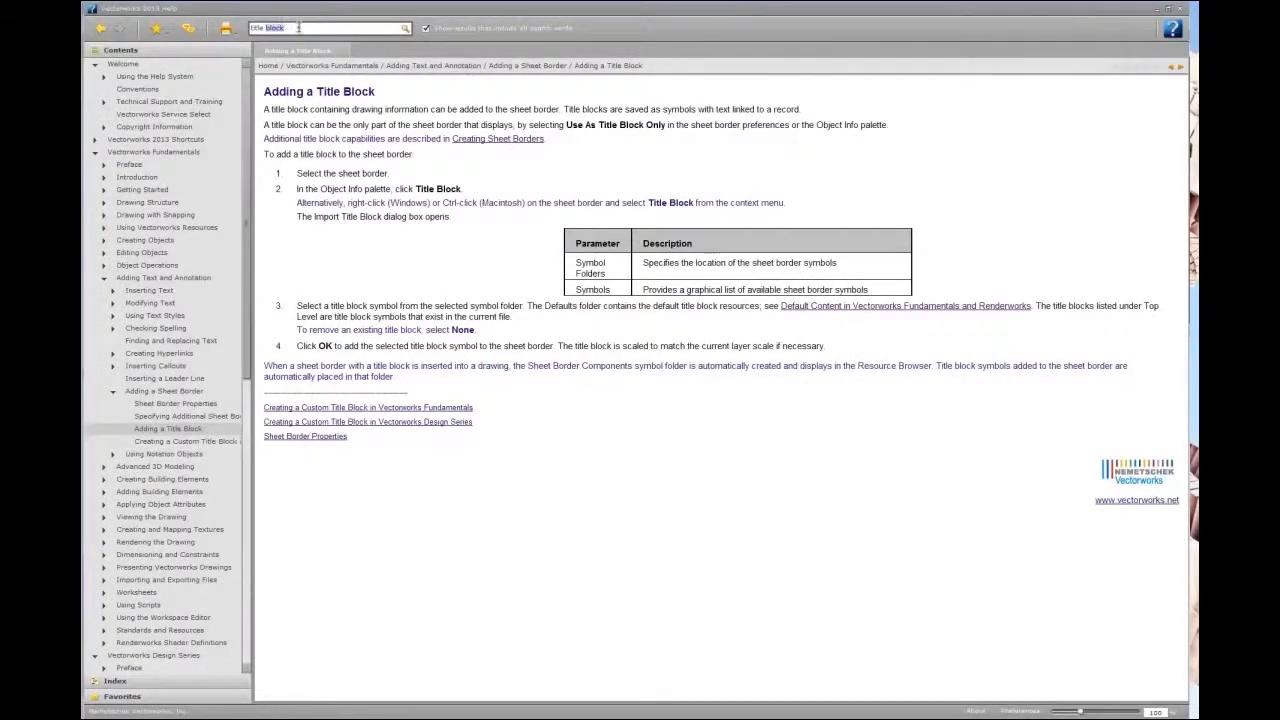
{"action": "key", "text": "Return"}
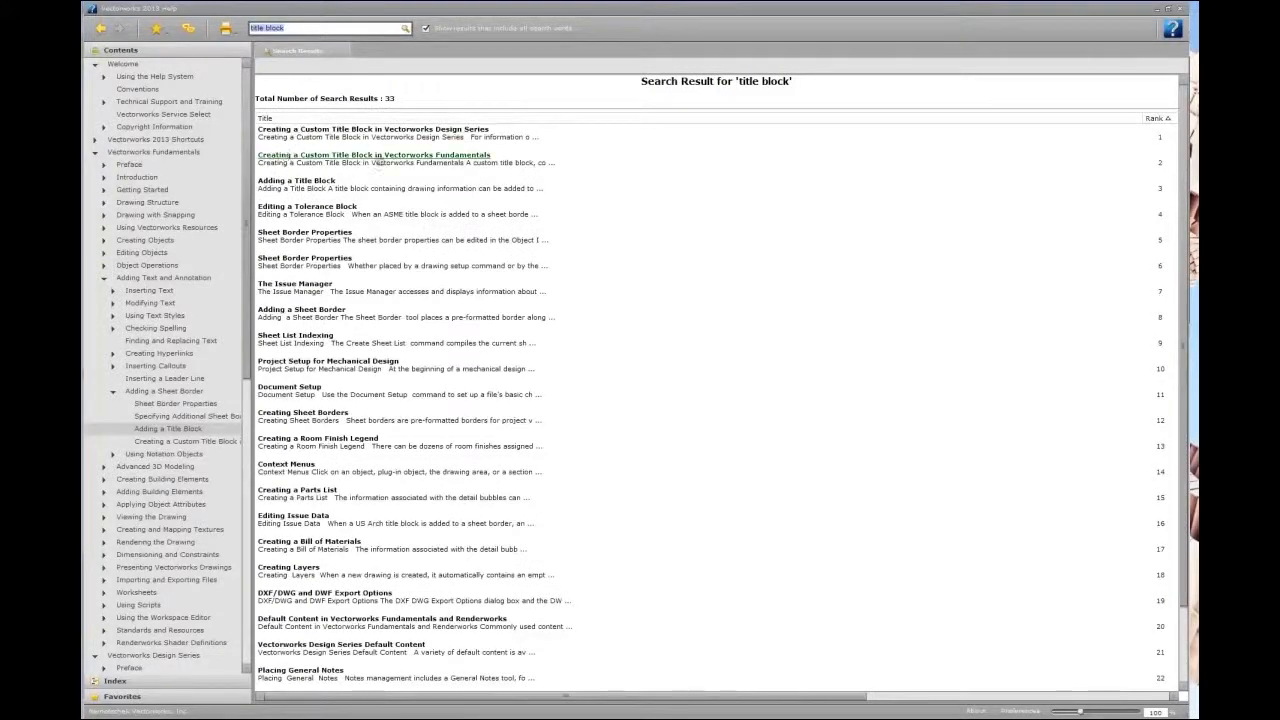
{"action": "left_click", "coordinate": [470, 160]}
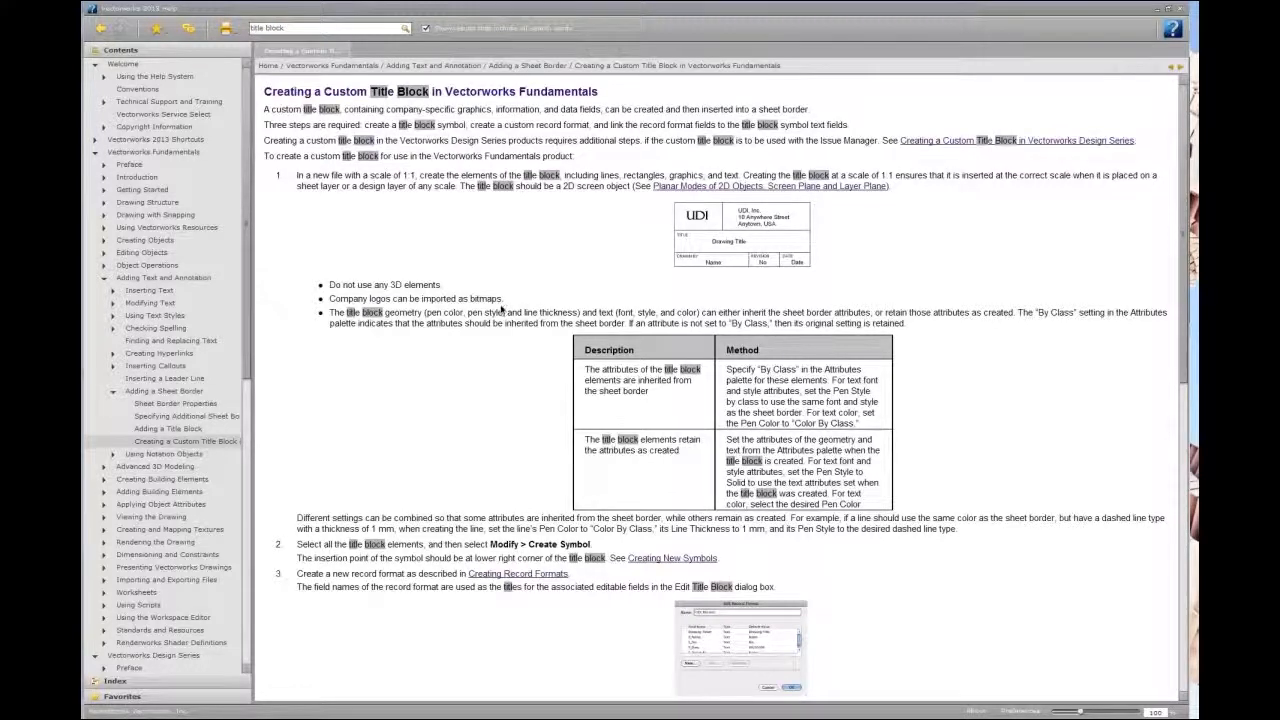
Read the custom title block instructions on drawing the elements at 1:1 and creating a symbol, and close the help window.
{"action": "scroll", "coordinate": [502, 310], "scroll_direction": "down", "scroll_amount": 10}
{"action": "scroll", "coordinate": [494, 300], "scroll_direction": "up", "scroll_amount": 10}
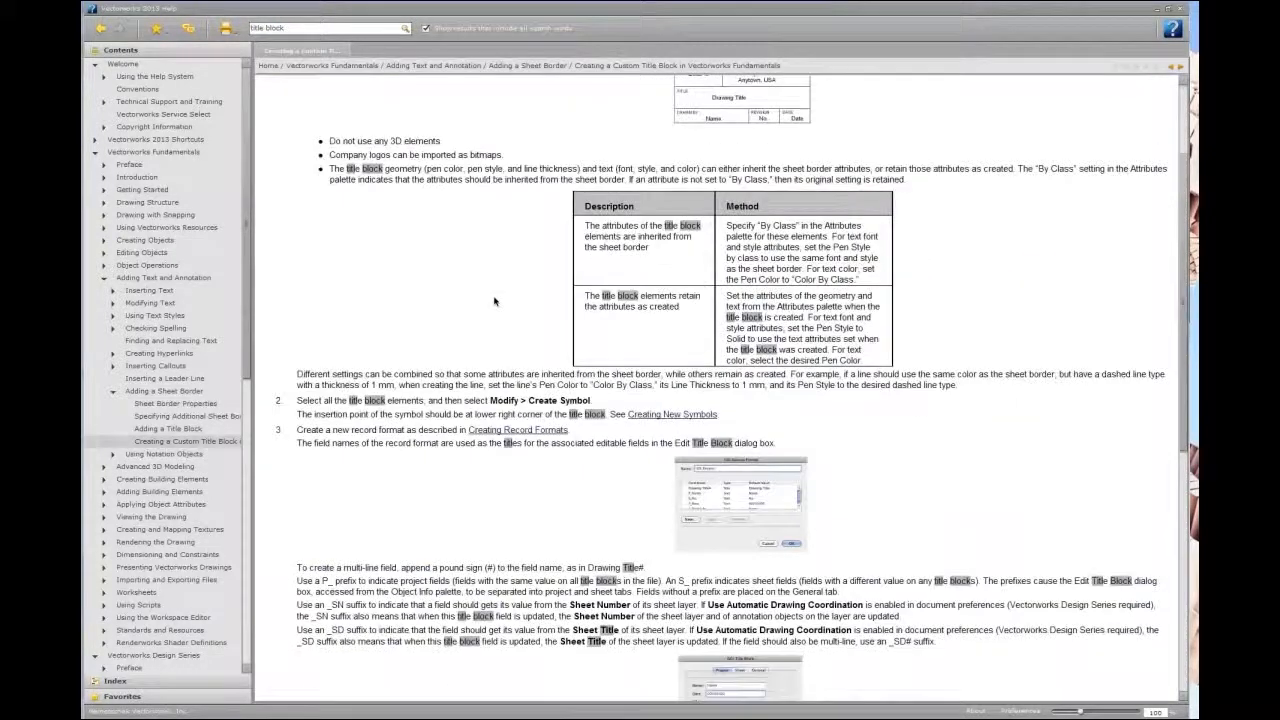
{"action": "left_click_drag", "start_coordinate": [298, 177], "coordinate": [414, 177]}
{"action": "left_click", "coordinate": [437, 178]}
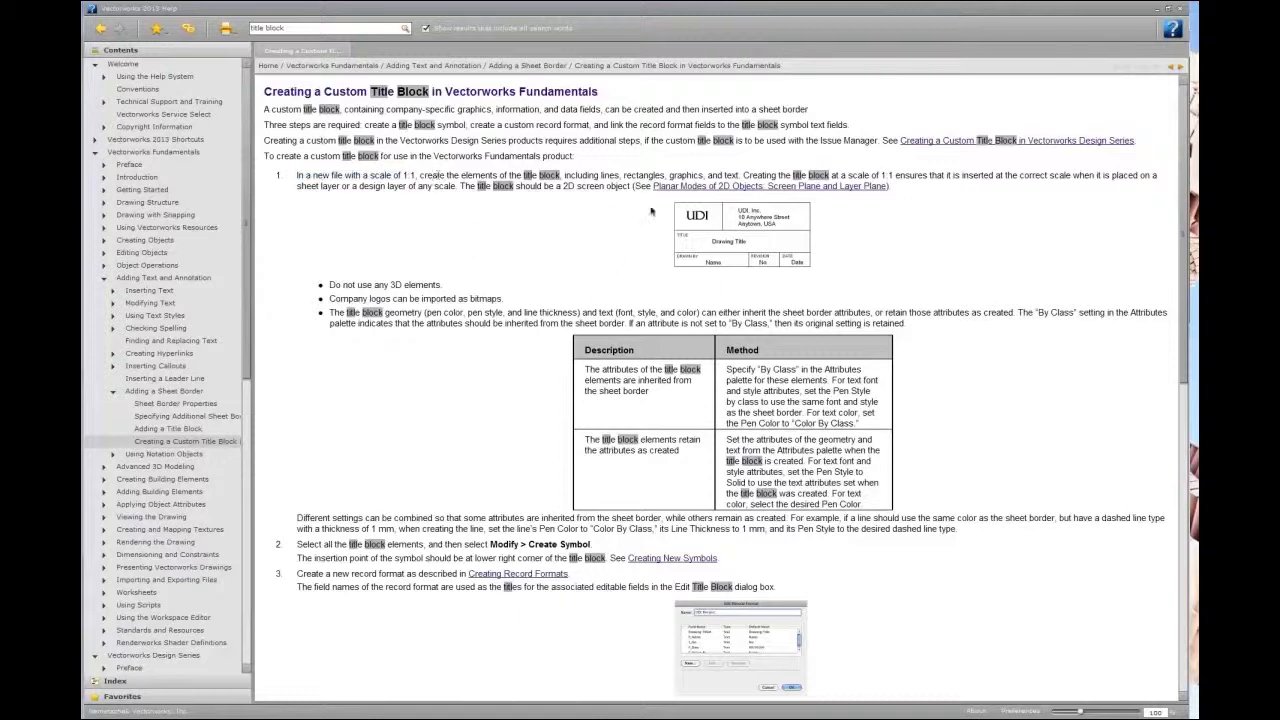
{"action": "scroll", "coordinate": [838, 453], "scroll_direction": "down", "scroll_amount": 1}
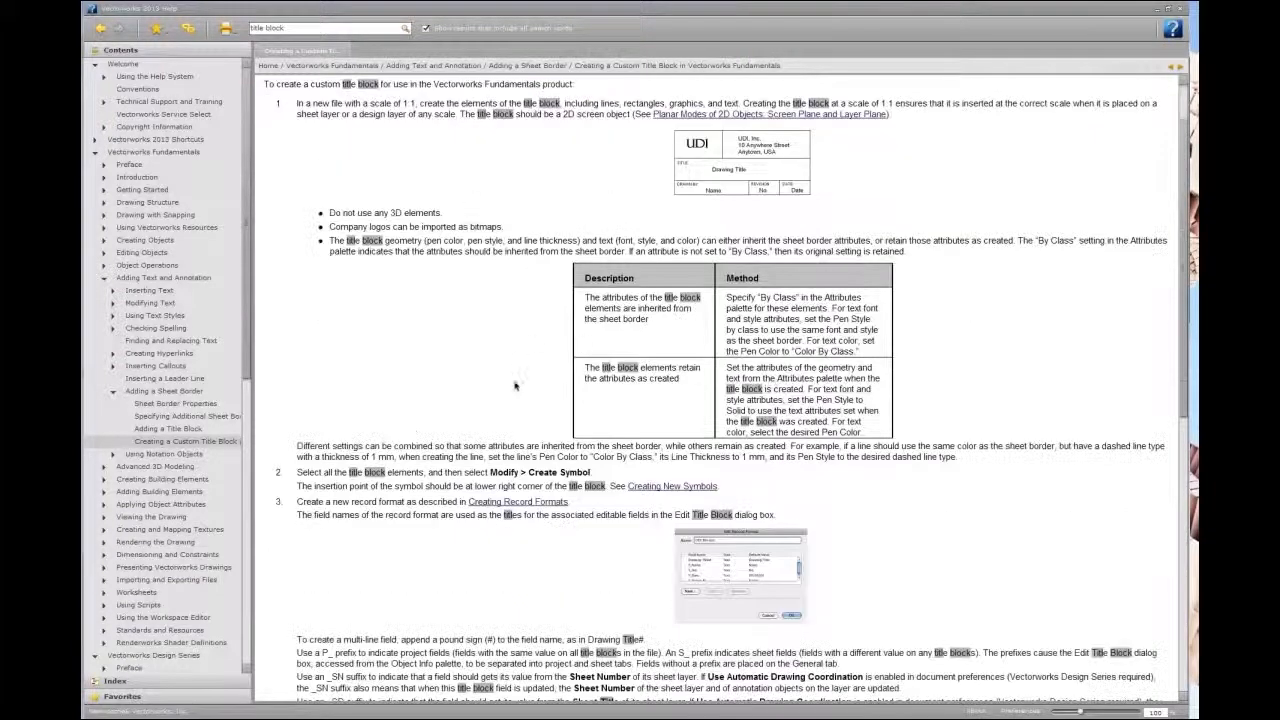
{"action": "left_click_drag", "start_coordinate": [436, 472], "coordinate": [584, 472]}
{"action": "left_click", "coordinate": [578, 470]}
{"action": "left_click", "coordinate": [1180, 10]}
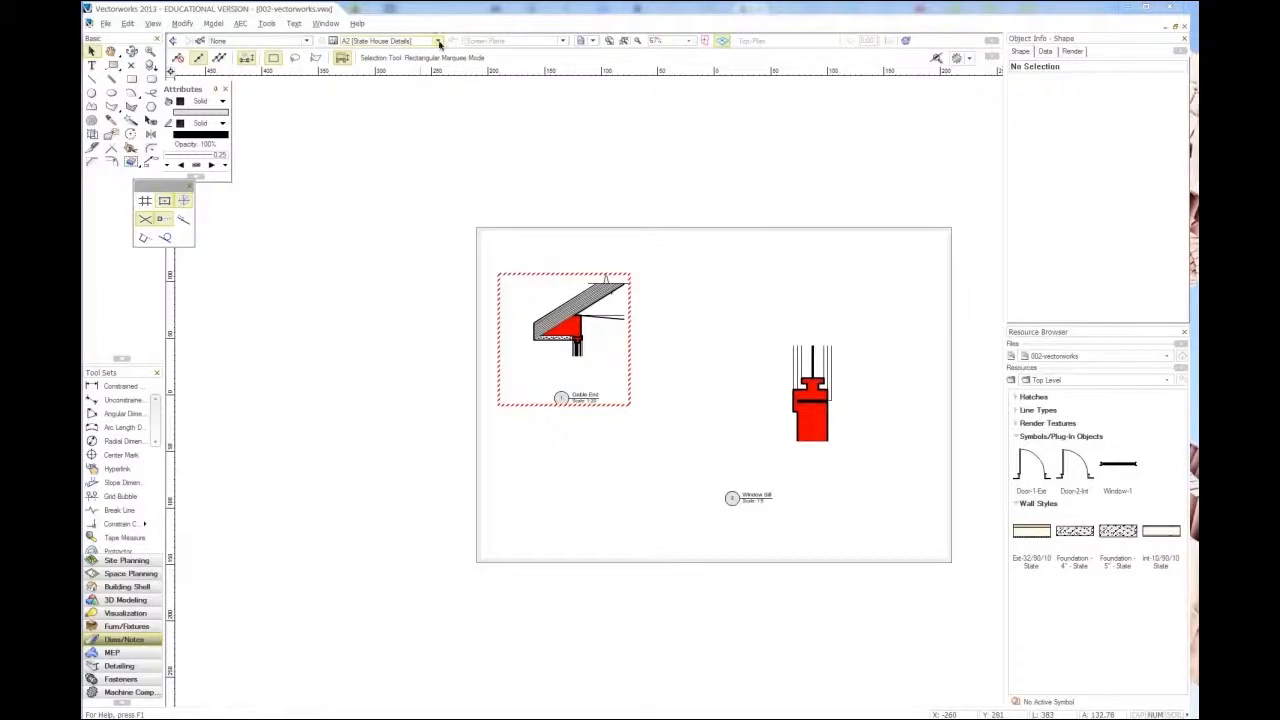
Switch to Foxit Reader to review the Details guidelines in WORKING DRAWING SETS - BASICS.pdf.
{"action": "left_click", "coordinate": [470, 717]}
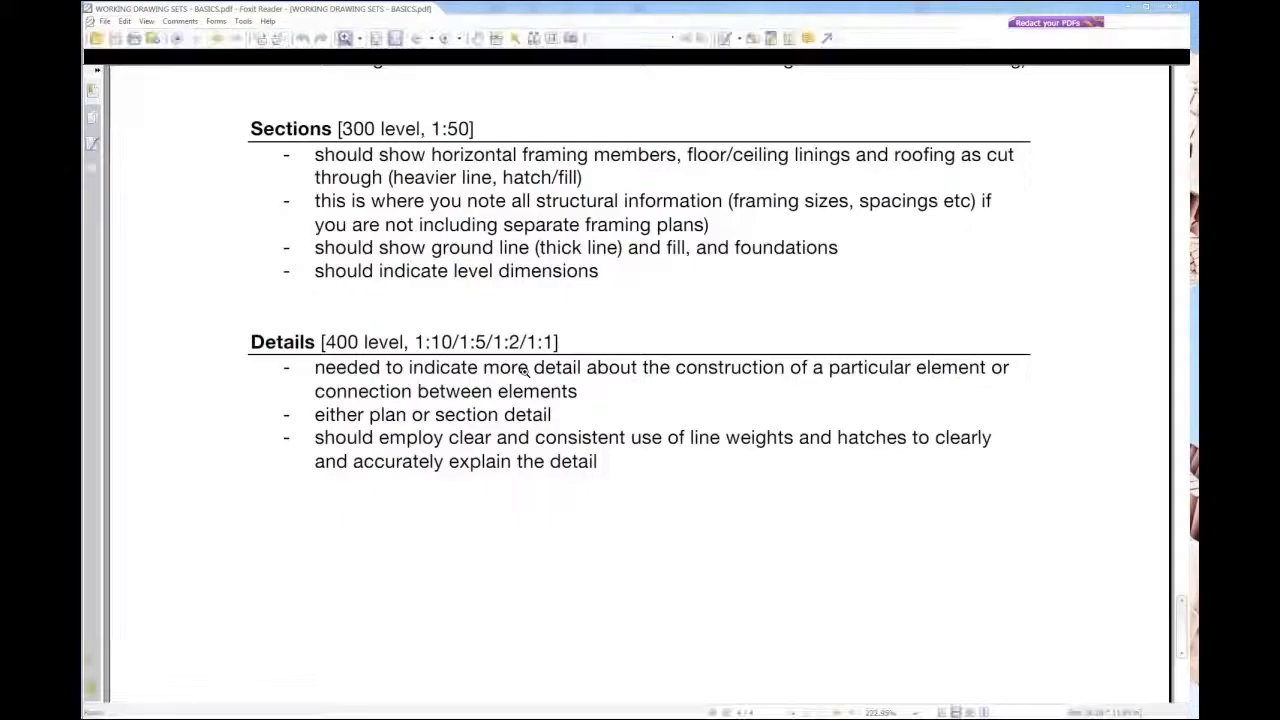